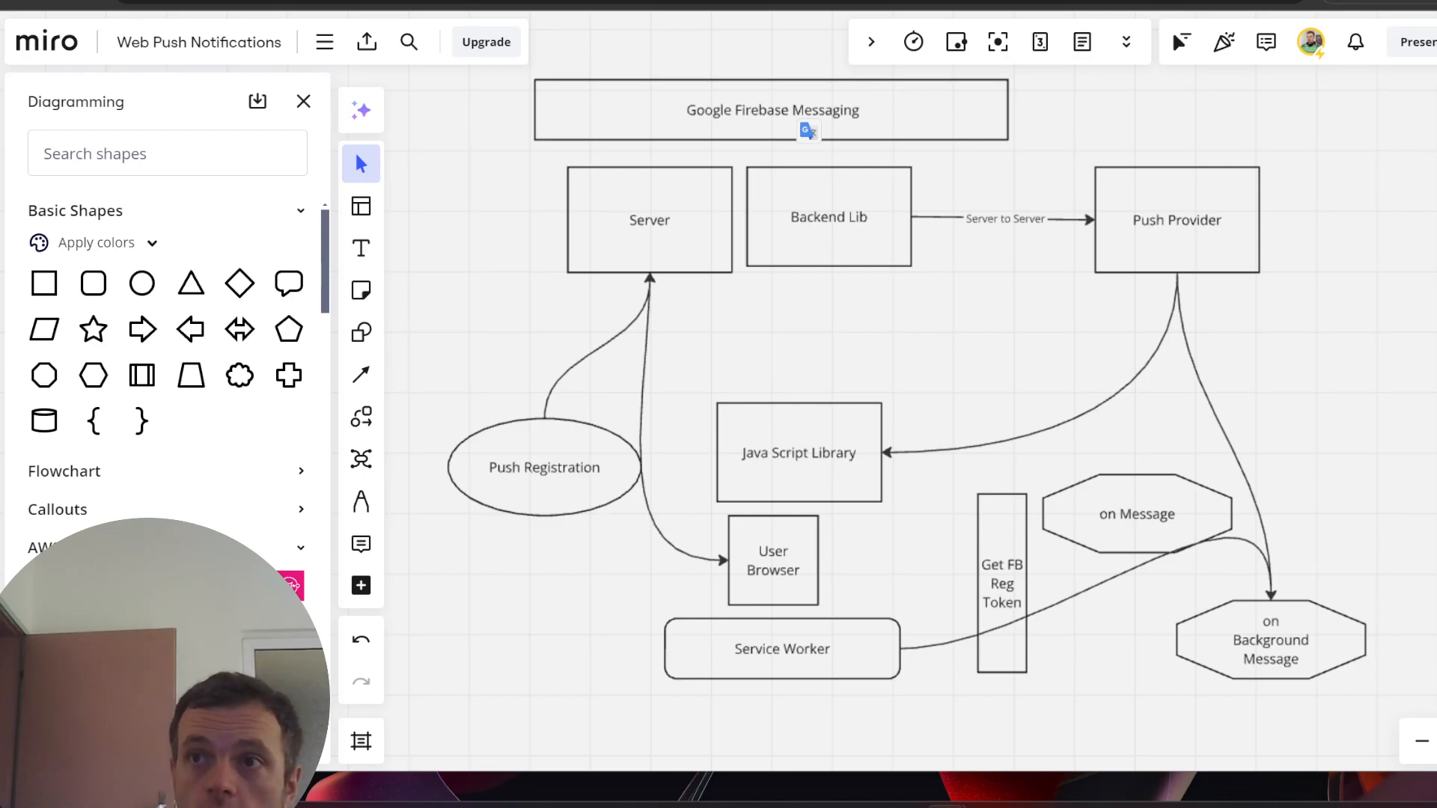
- Bring the browser with Firebase's 'Set up a JavaScript client' Cloud Messaging docs to the front
click(990, 807)
- Switch the FCM setup code sample to the 'Web namespaced API' version
scroll(729, 476, down, 1)
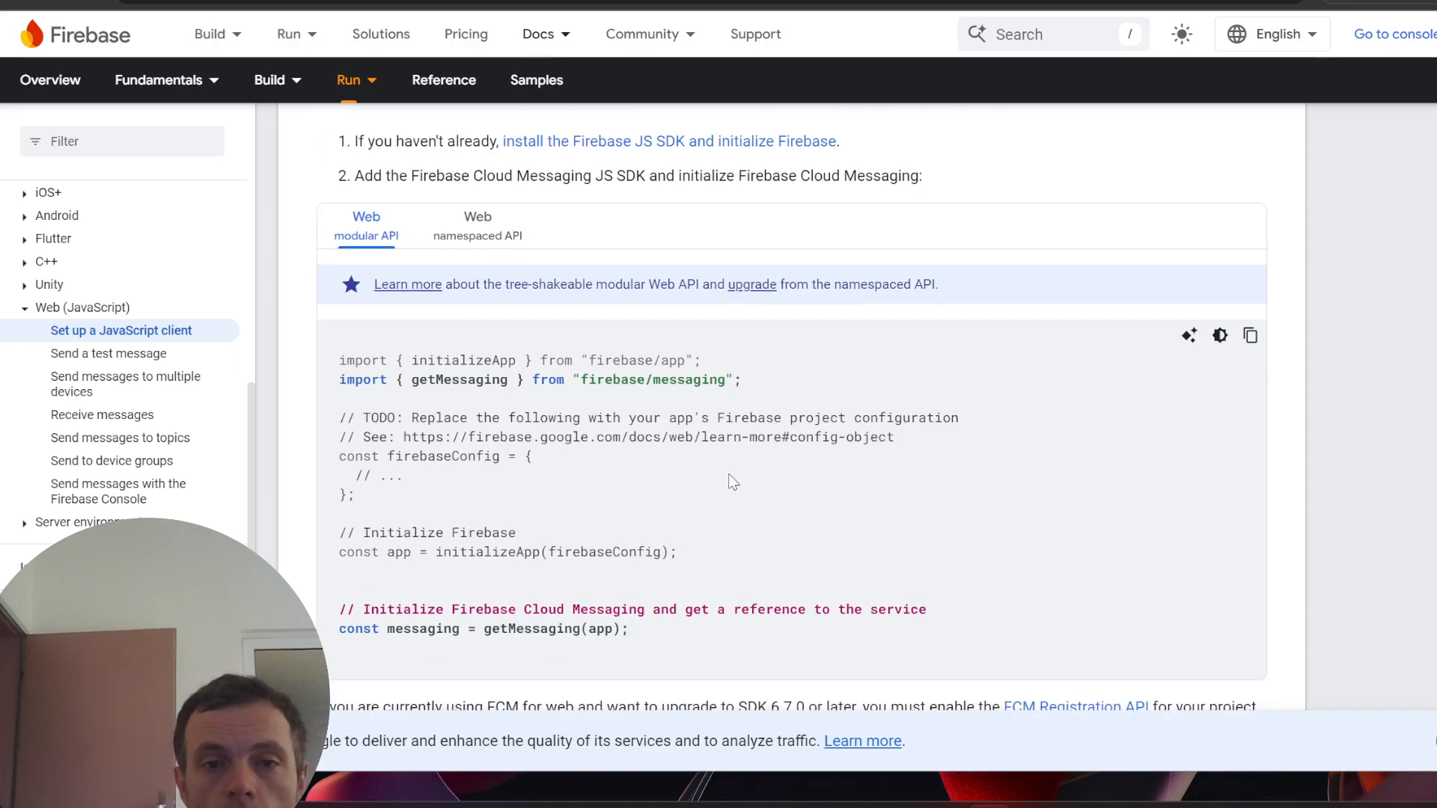
scroll(814, 417, up, 1)
scroll(827, 433, down, 2)
drag(452, 264, 715, 404)
scroll(690, 392, up, 2)
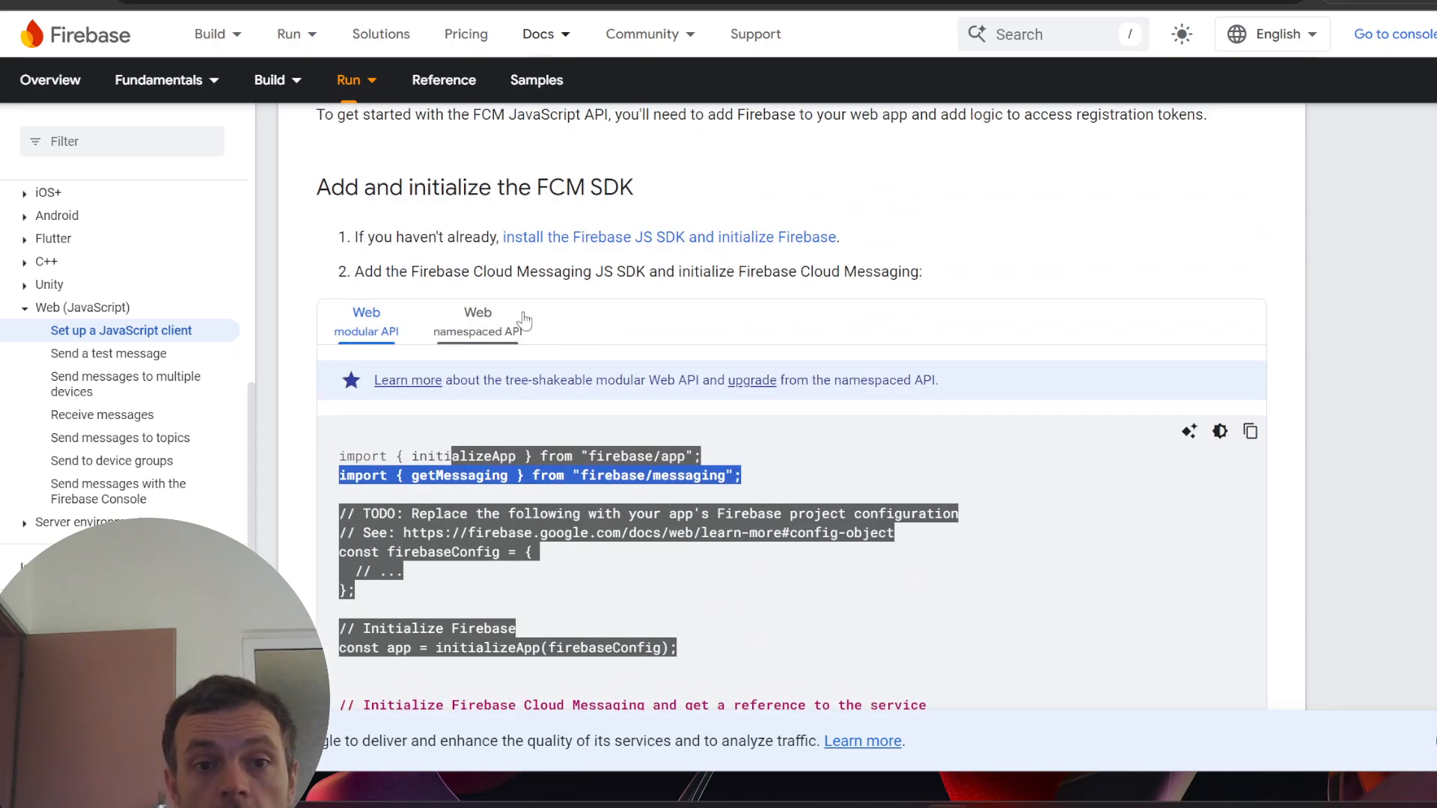
click(461, 327)
- Read through the namespaced registration-token sections of the FCM setup guide
scroll(479, 344, up, 2)
scroll(577, 441, down, 6)
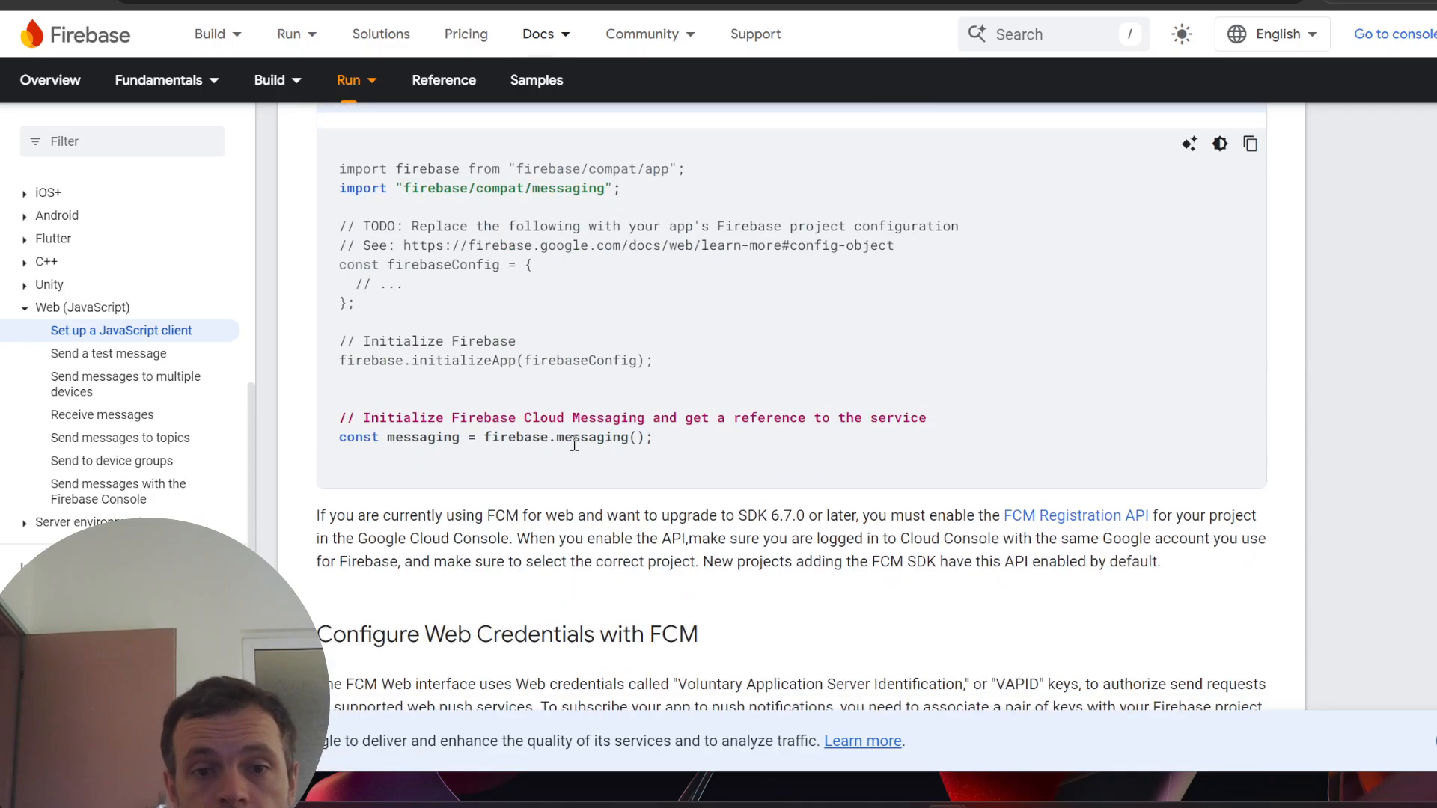
scroll(673, 423, down, 2)
scroll(778, 458, down, 18)
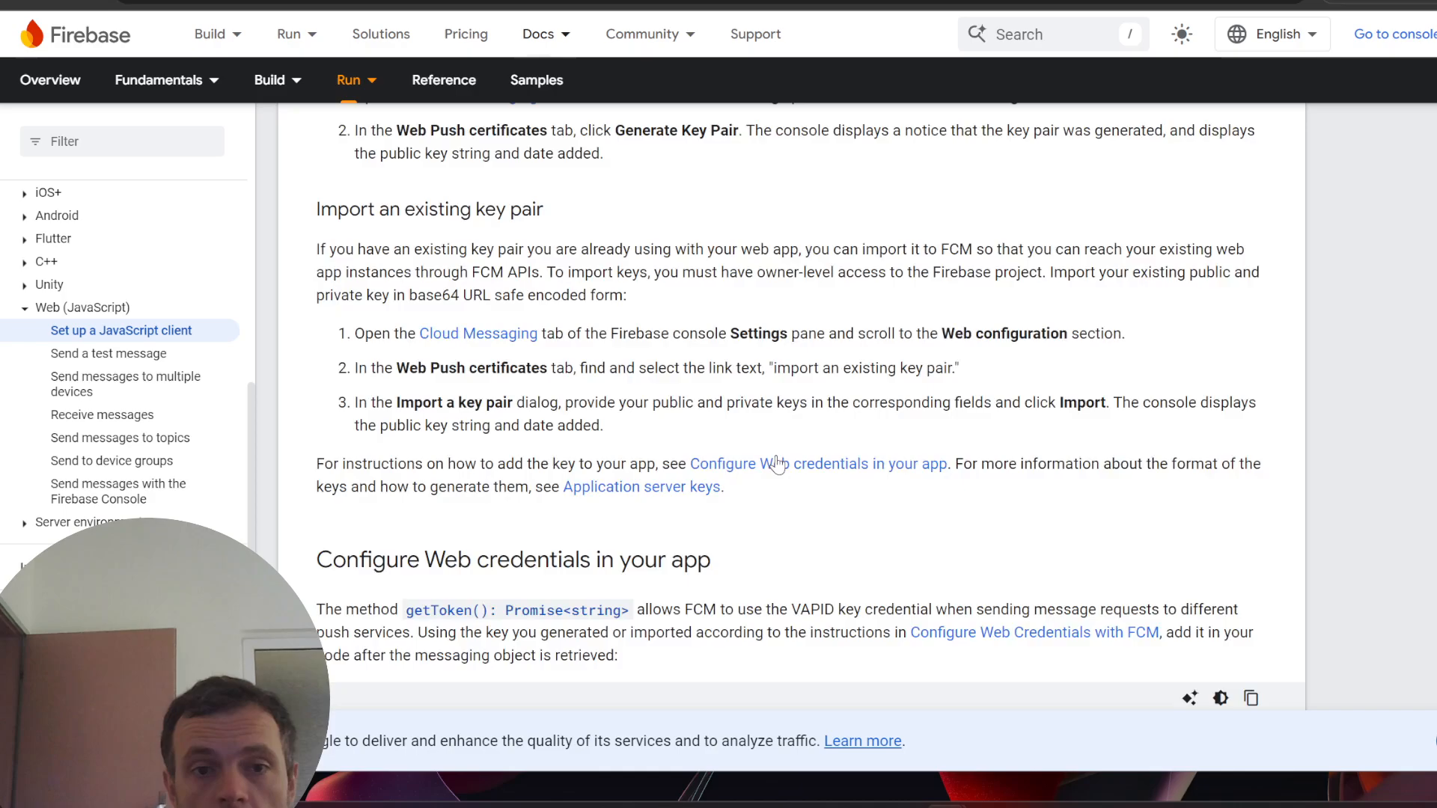
scroll(970, 406, up, 3)
scroll(883, 555, down, 11)
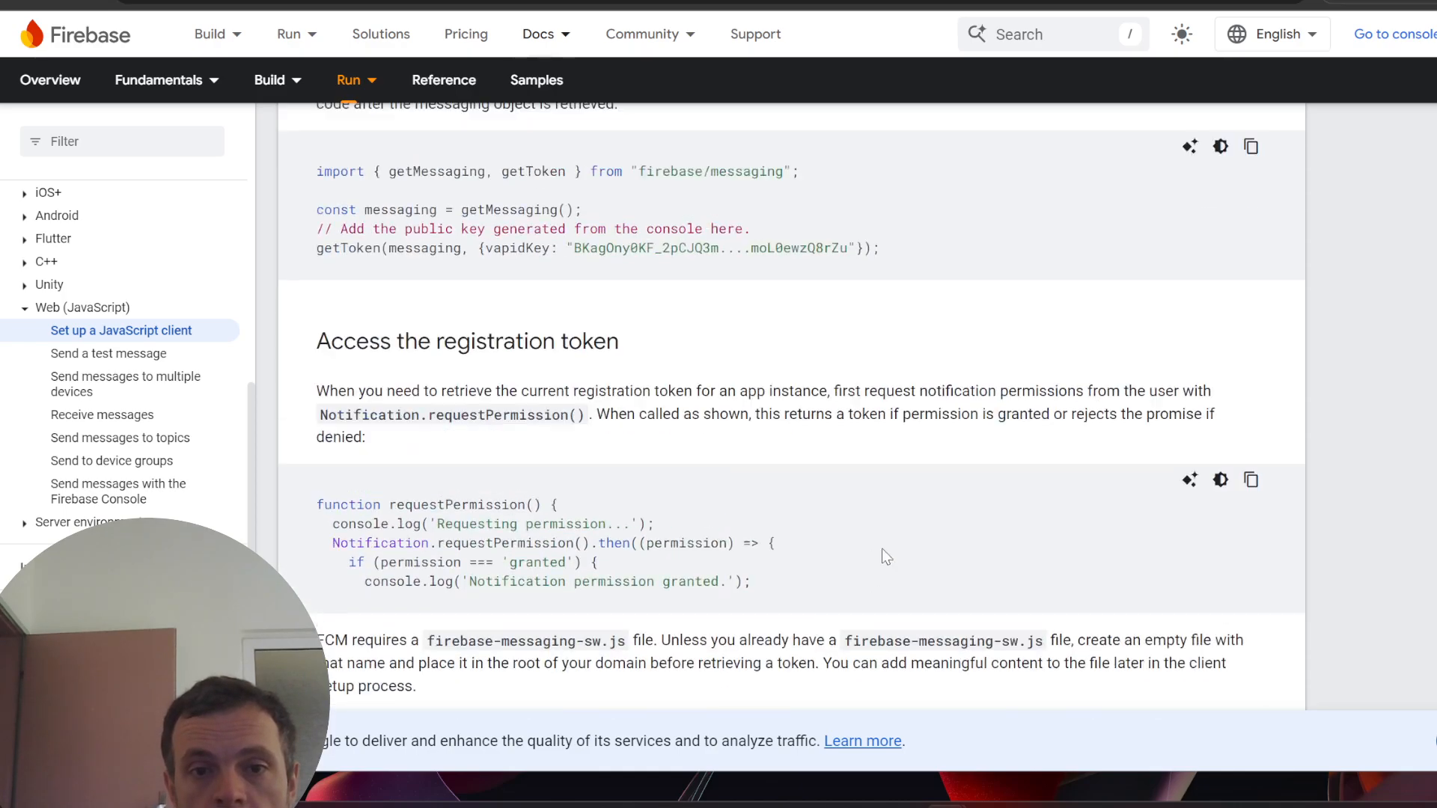
scroll(745, 421, down, 1)
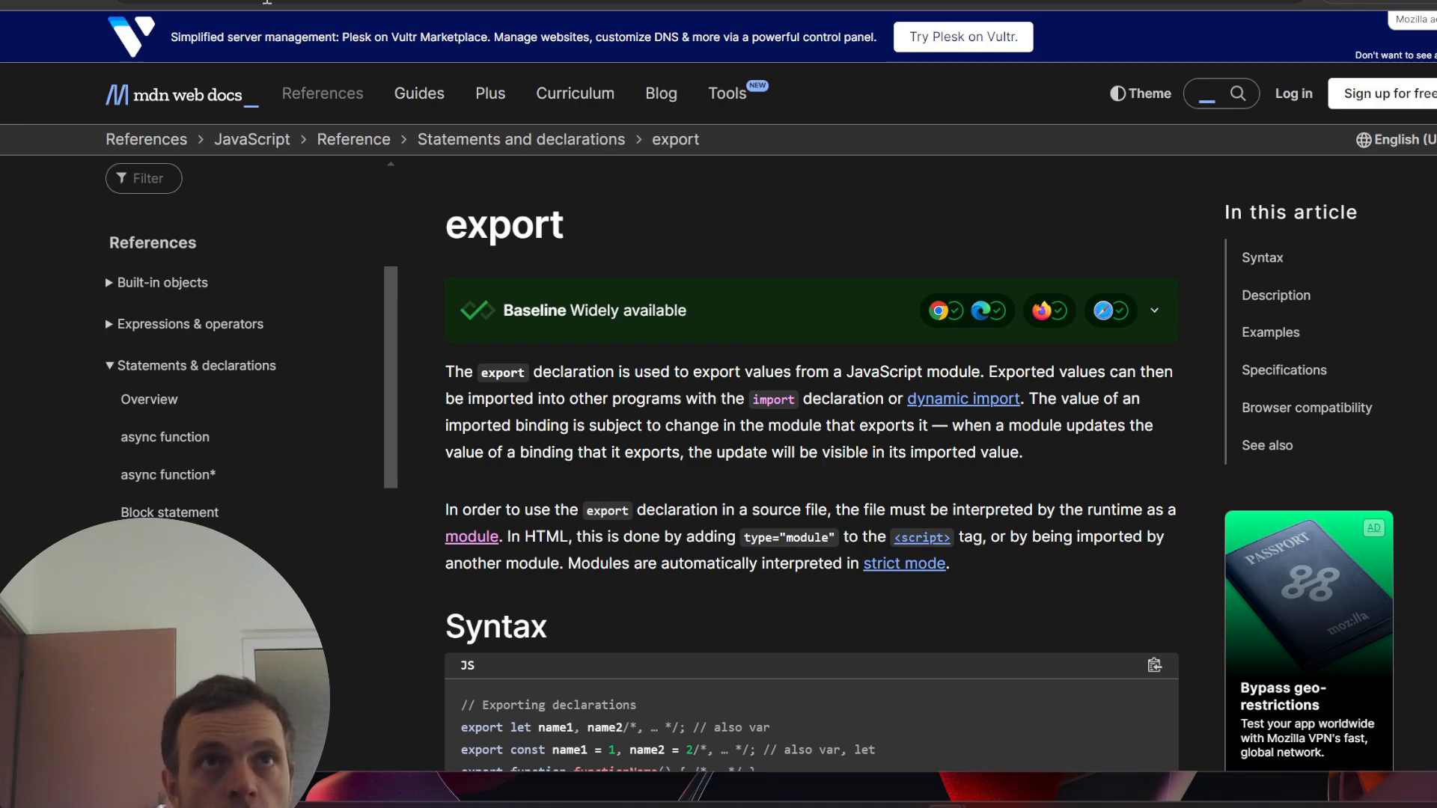
- Read through the MDN export statement reference
mouse_move(490, 93)
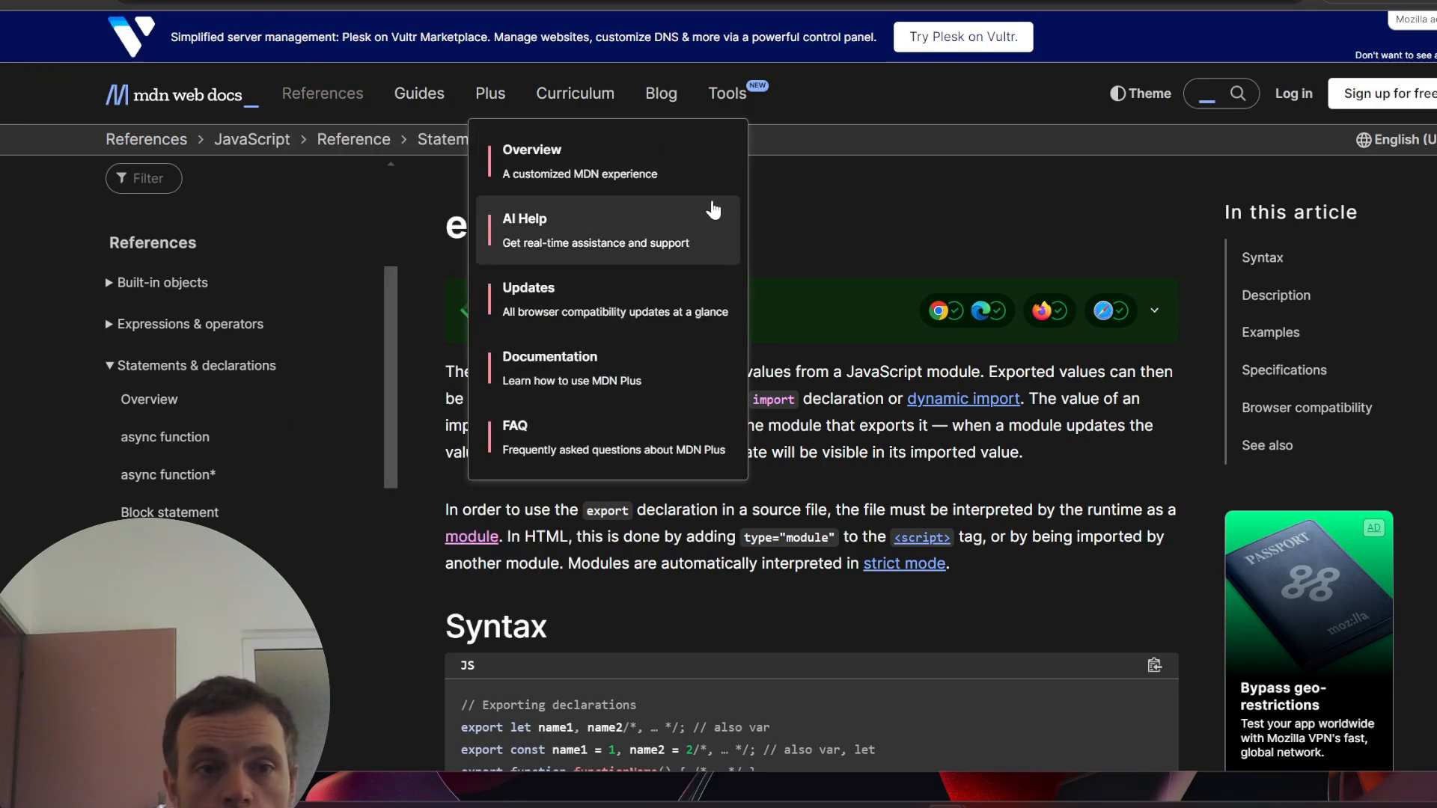
scroll(857, 359, down, 4)
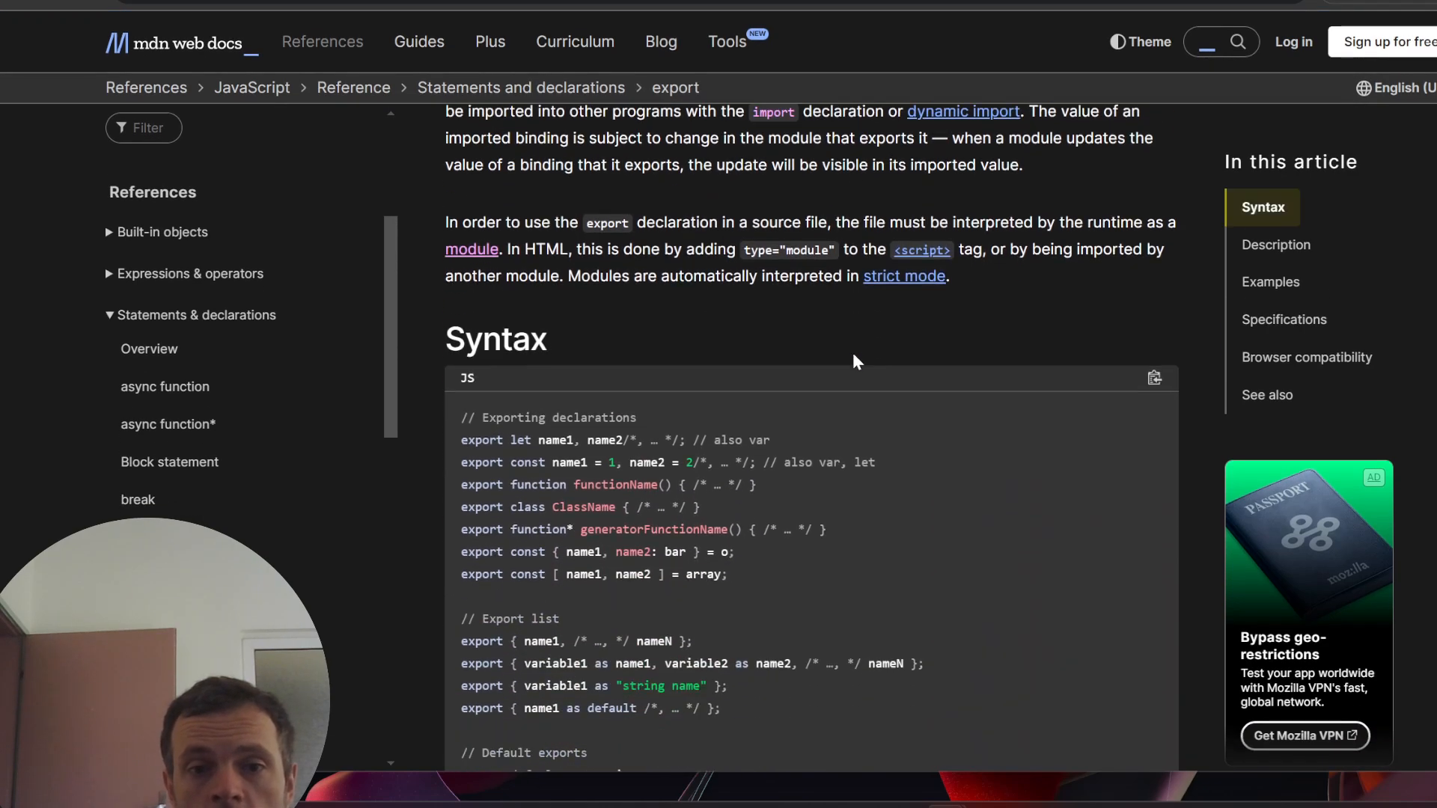
scroll(856, 362, up, 5)
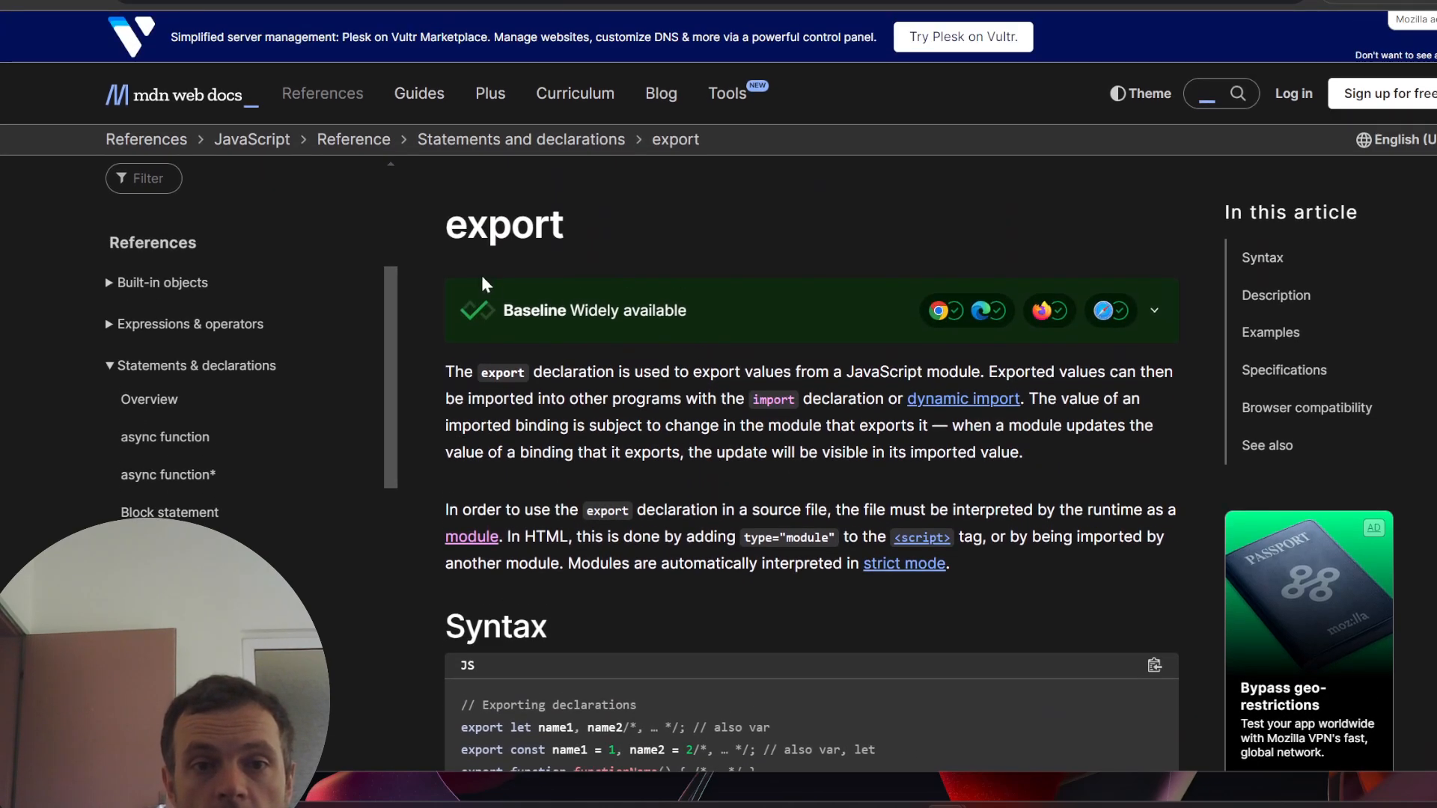
drag(458, 226, 667, 324)
scroll(665, 374, down, 6)
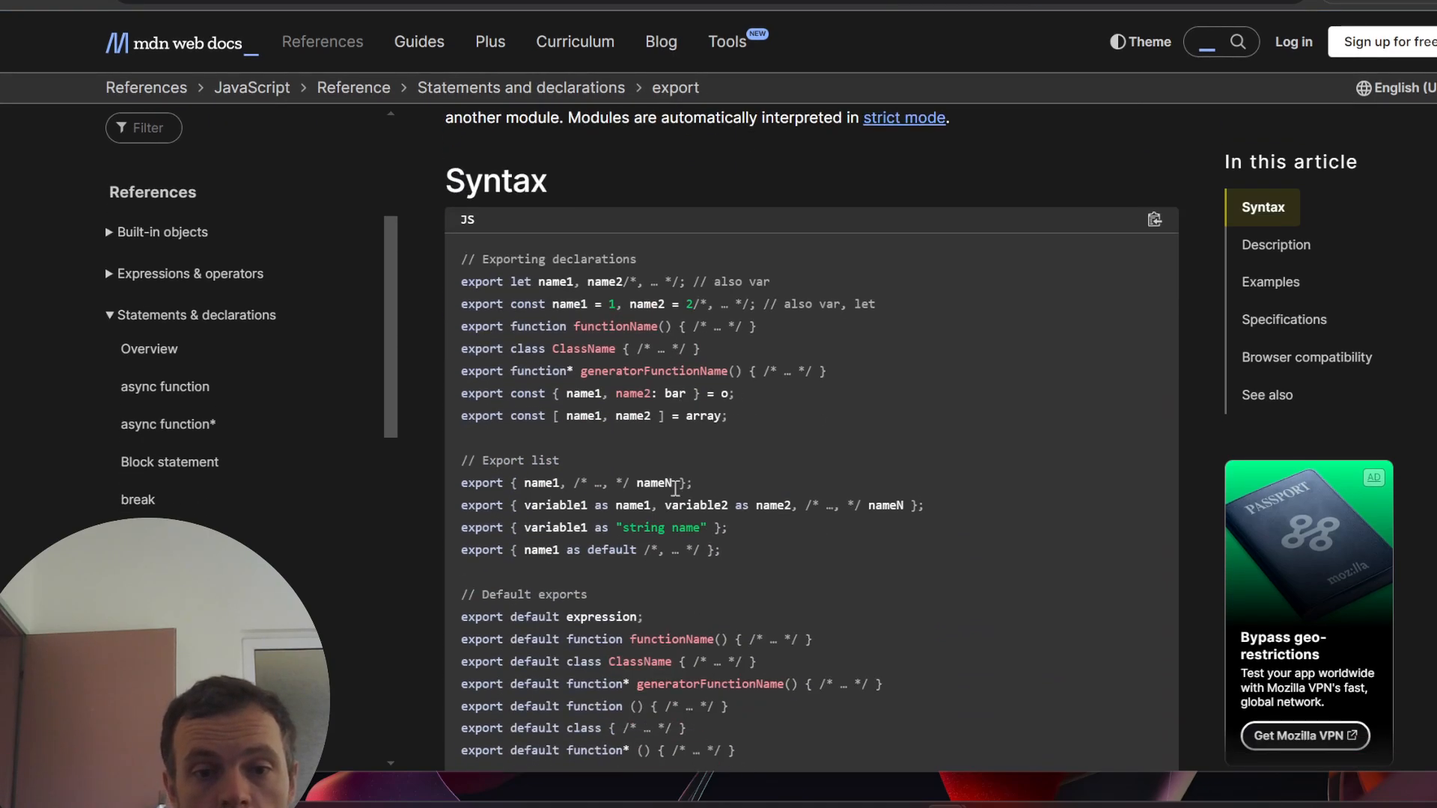
scroll(619, 493, down, 5)
scroll(606, 479, up, 3)
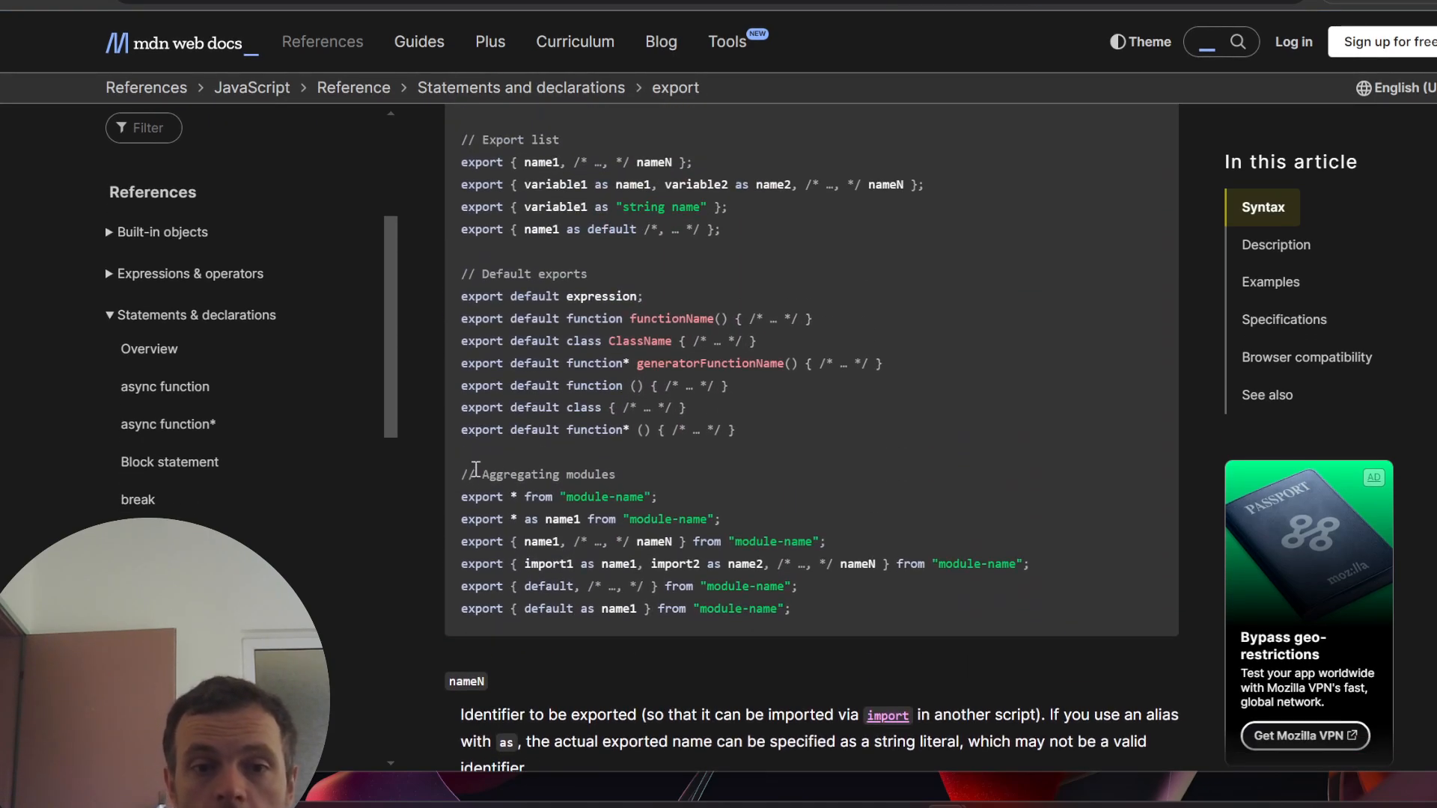
drag(479, 473, 955, 451)
- Highlight the default-as-myDefault and namespace import examples and the word myModule
scroll(946, 474, up, 4)
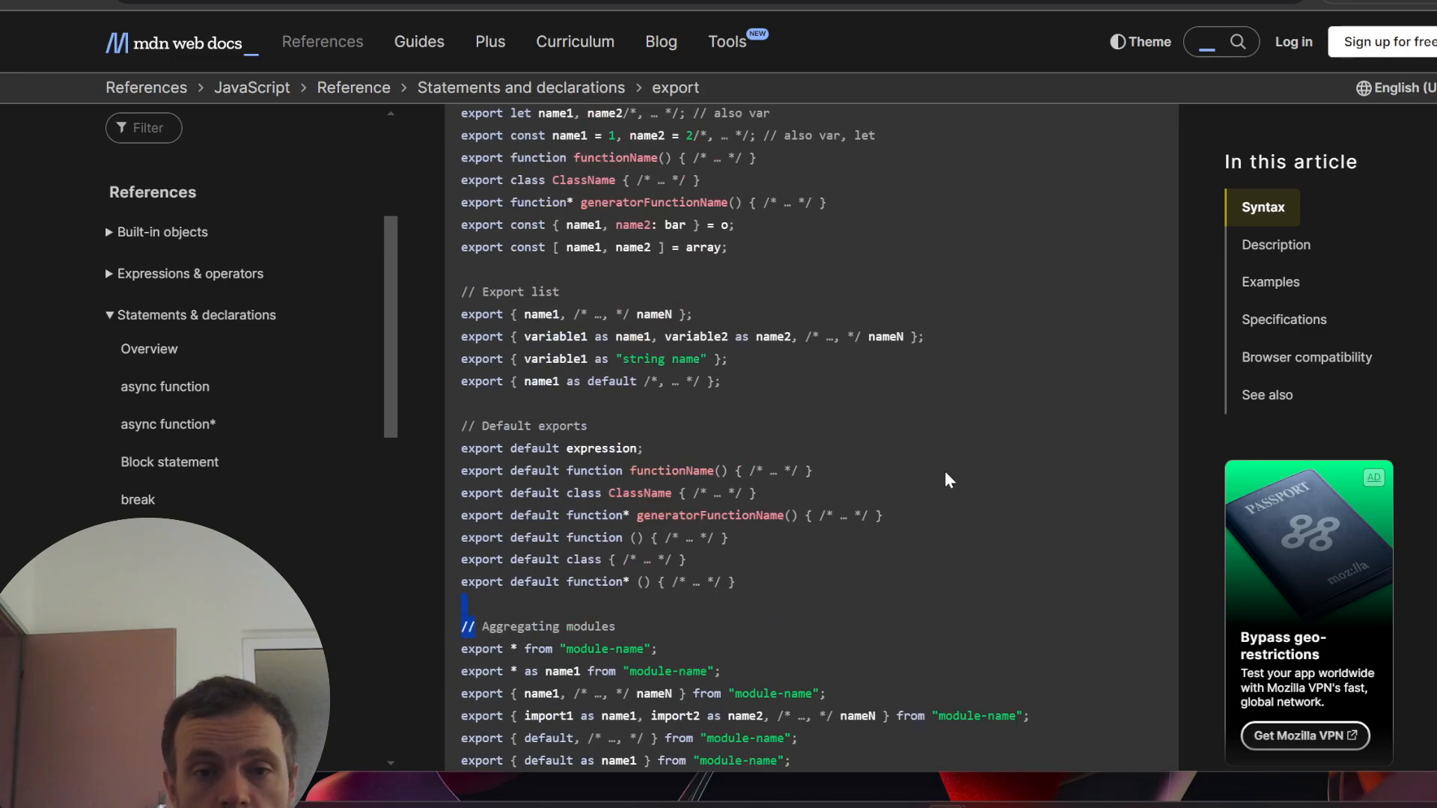
scroll(596, 440, down, 7)
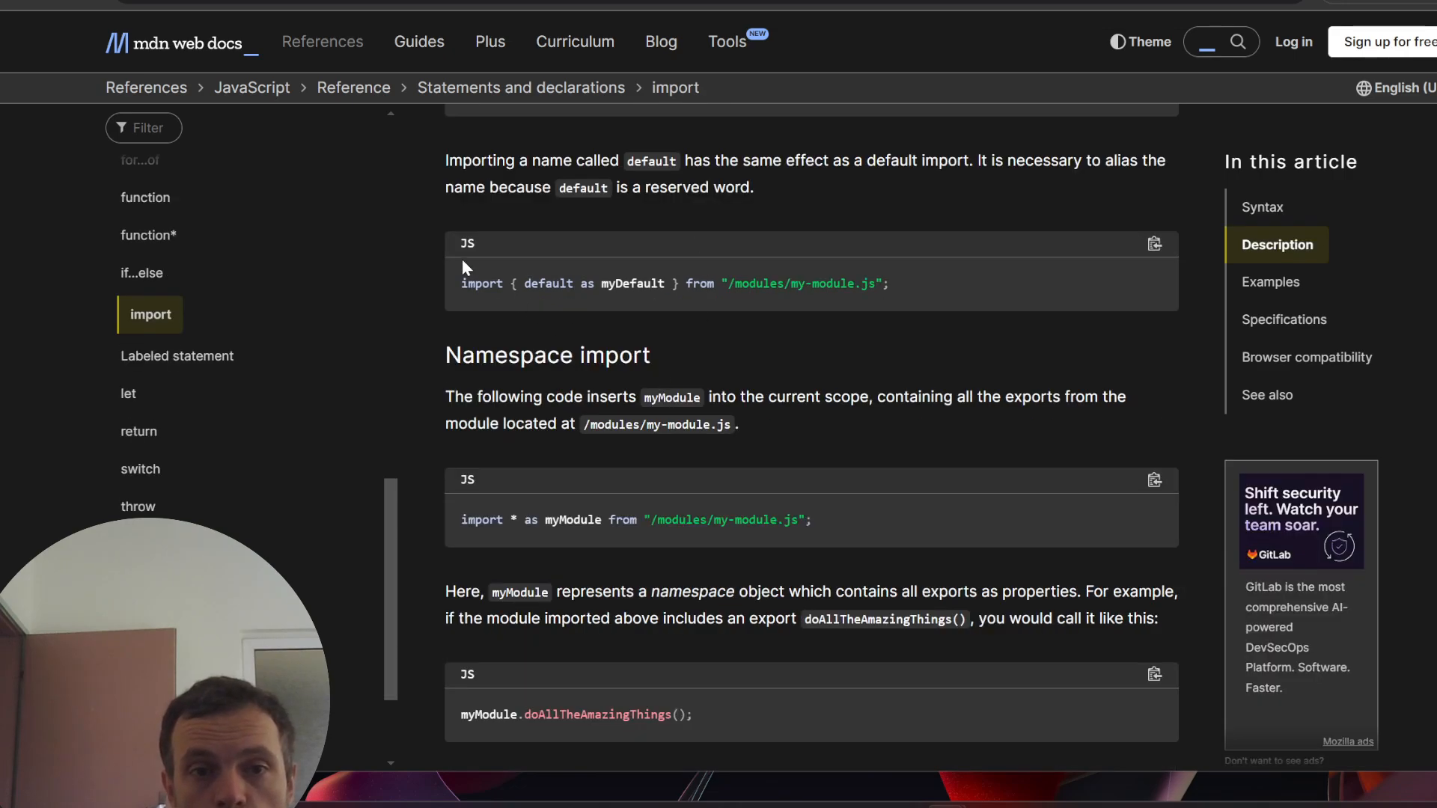
drag(459, 284, 936, 293)
scroll(872, 381, down, 3)
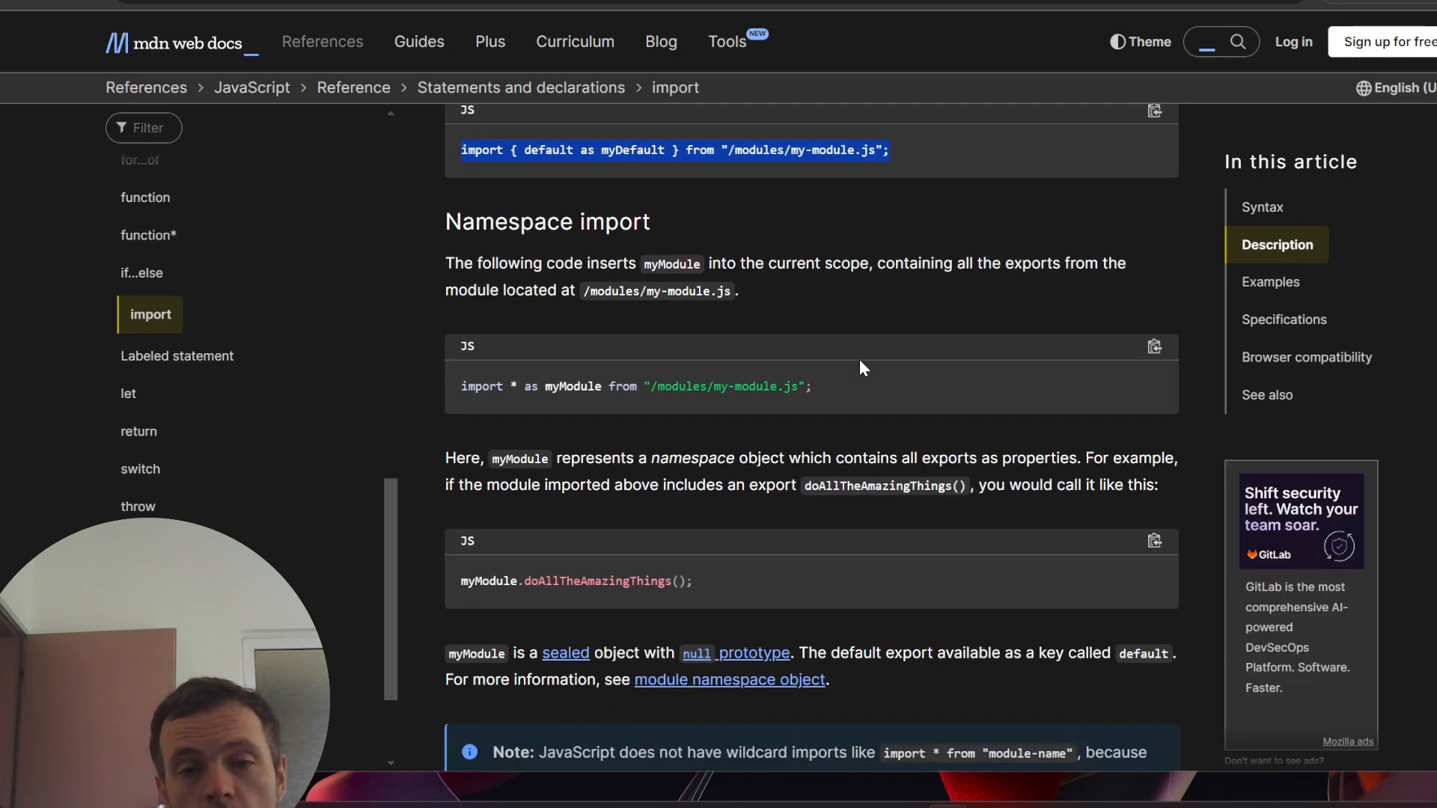
drag(470, 330, 930, 327)
click(780, 327)
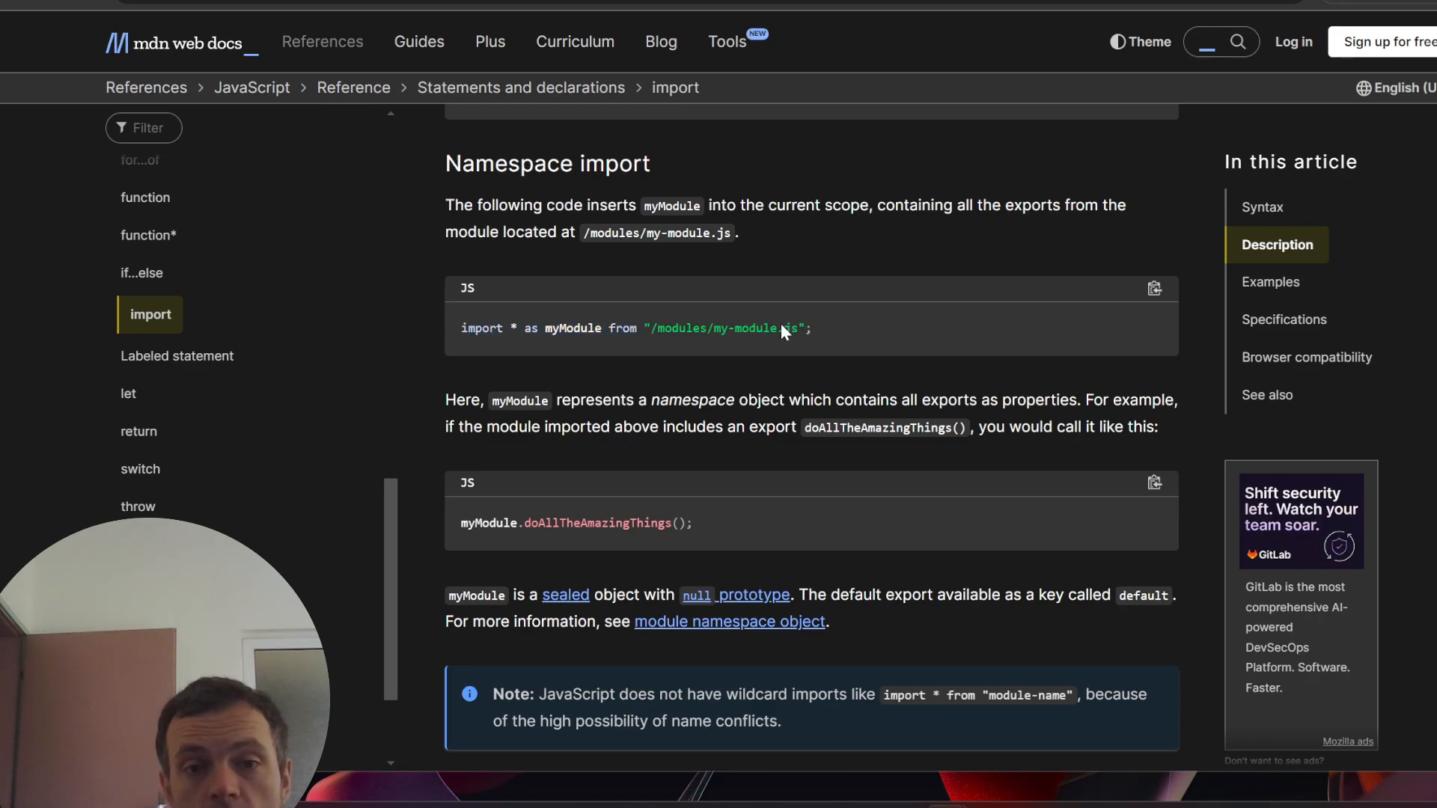
double_click(671, 206)
- Scroll back and forth through the remaining import reference sections
scroll(677, 239, up, 10)
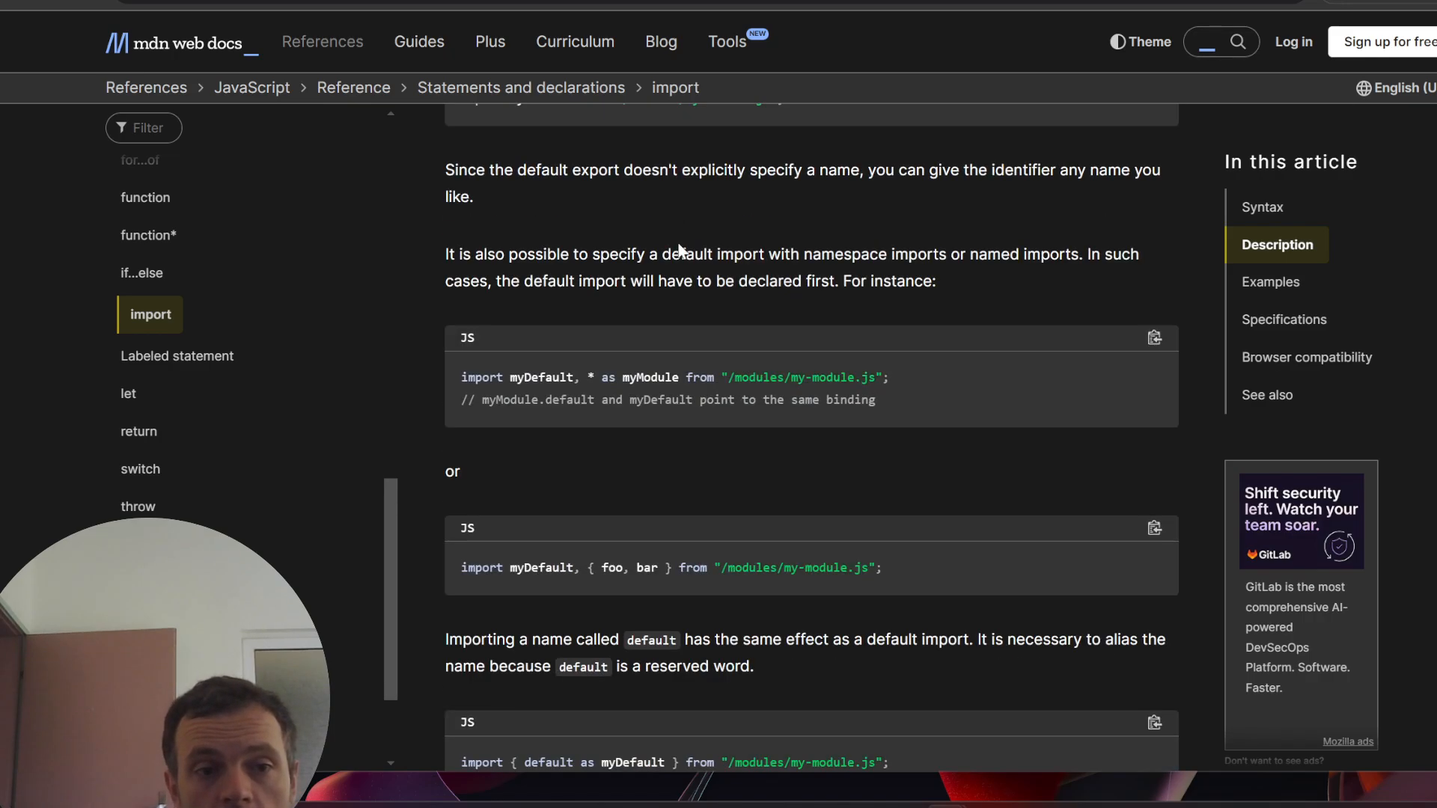
scroll(60, 466, down, 7)
scroll(253, 482, down, 2)
scroll(222, 397, up, 8)
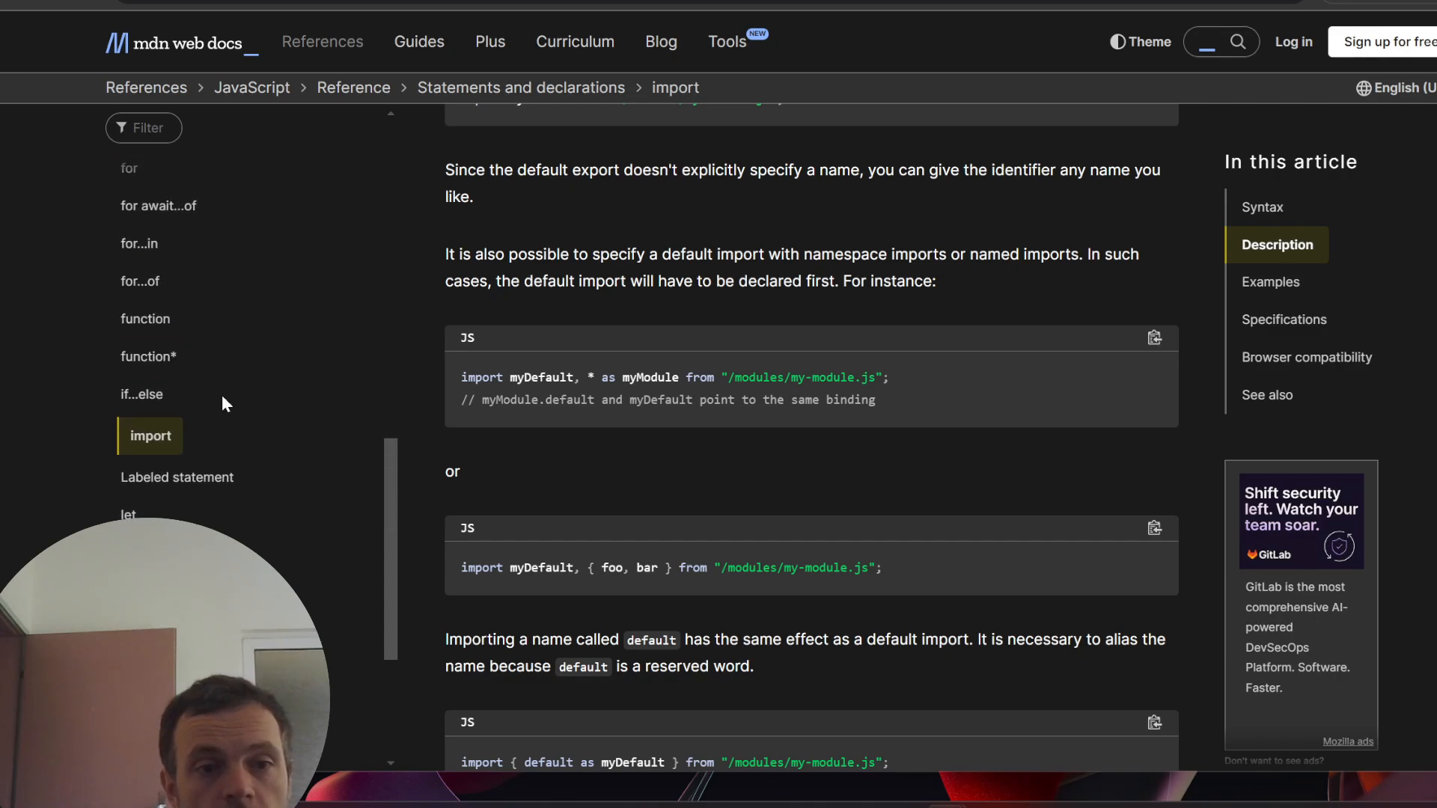
scroll(225, 484, up, 5)
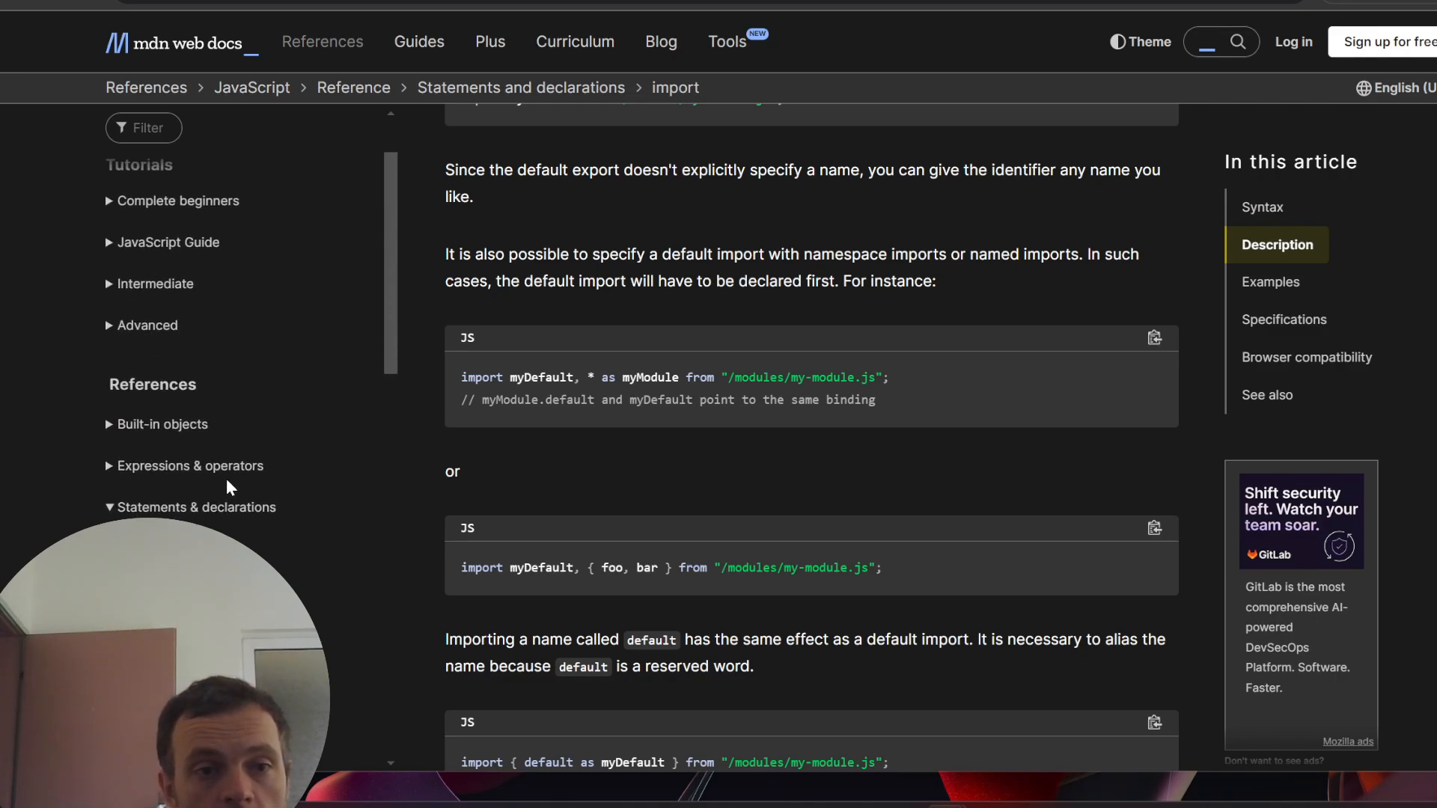
scroll(227, 481, down, 5)
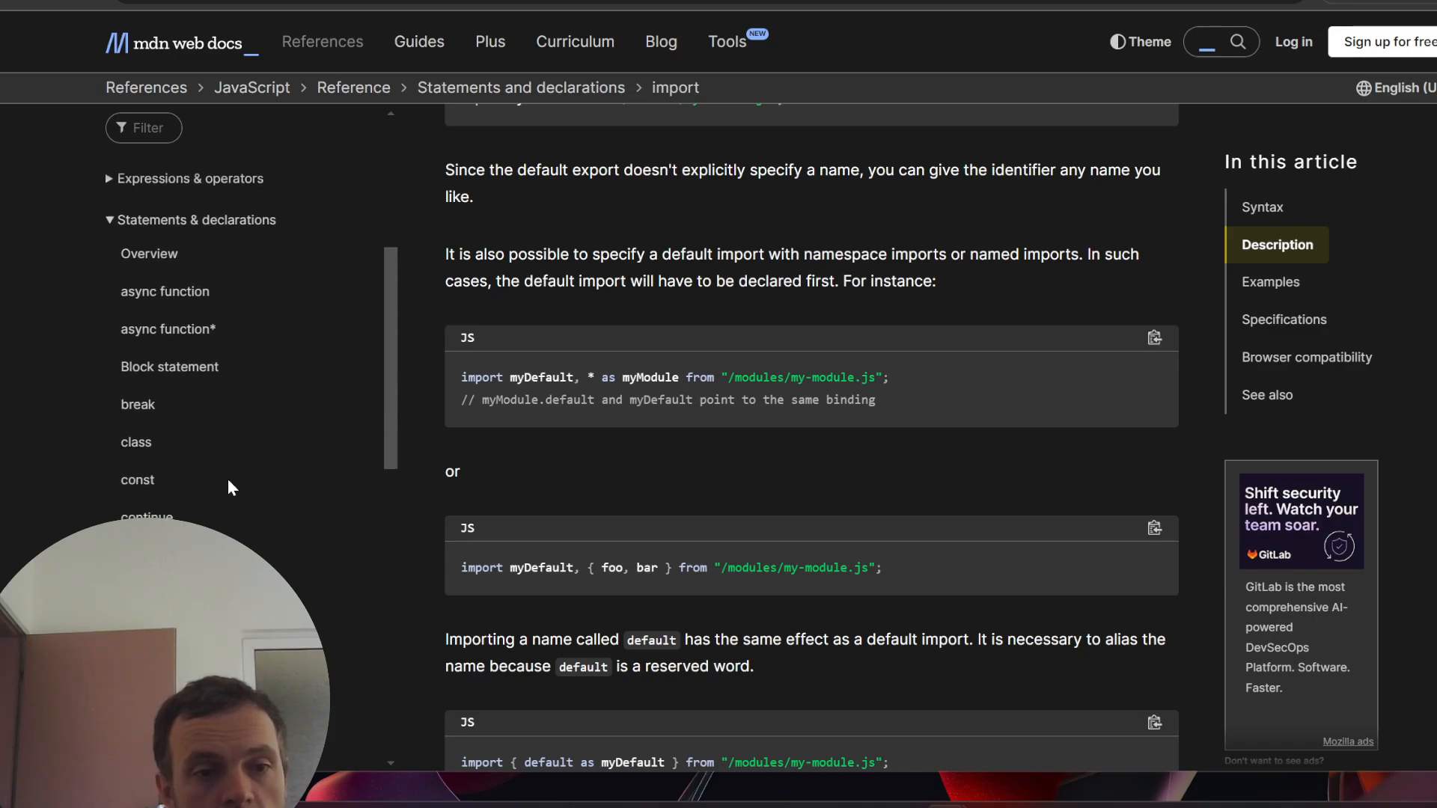
scroll(220, 498, down, 3)
scroll(221, 472, up, 3)
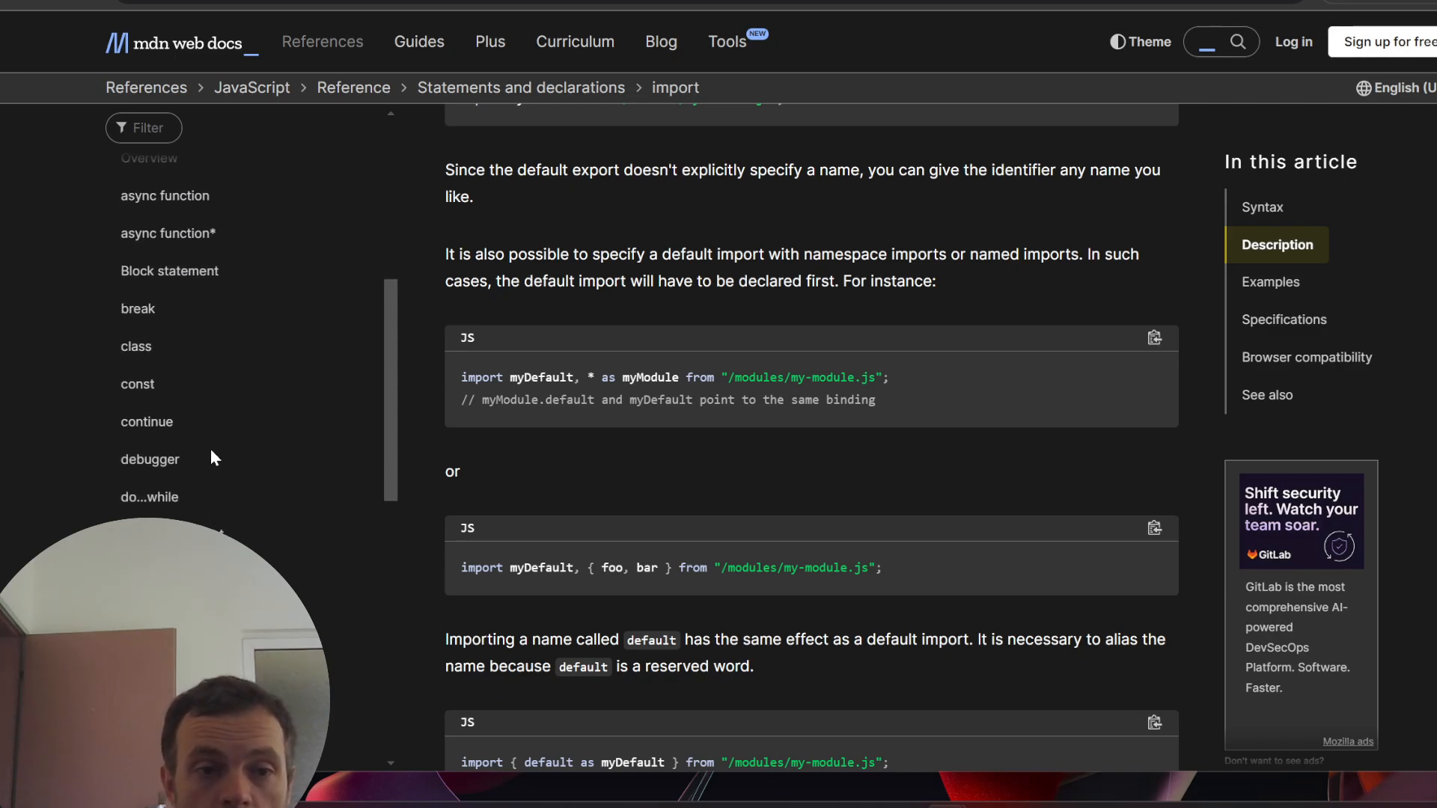
scroll(208, 442, up, 4)
scroll(200, 441, up, 2)
scroll(202, 479, down, 4)
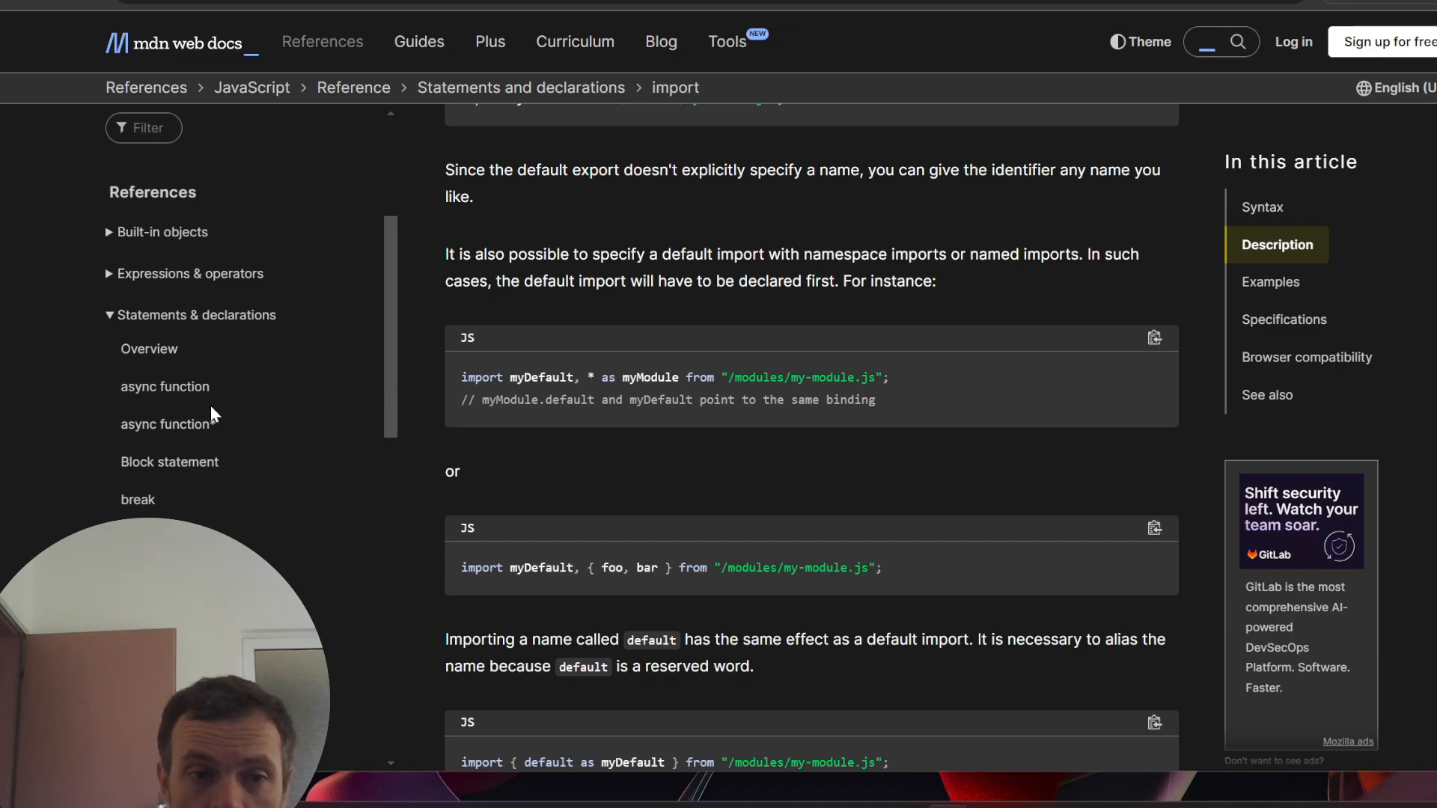
- Return through the Firebase docs to the Web Push Notifications board in Miro
scroll(221, 423, down, 10)
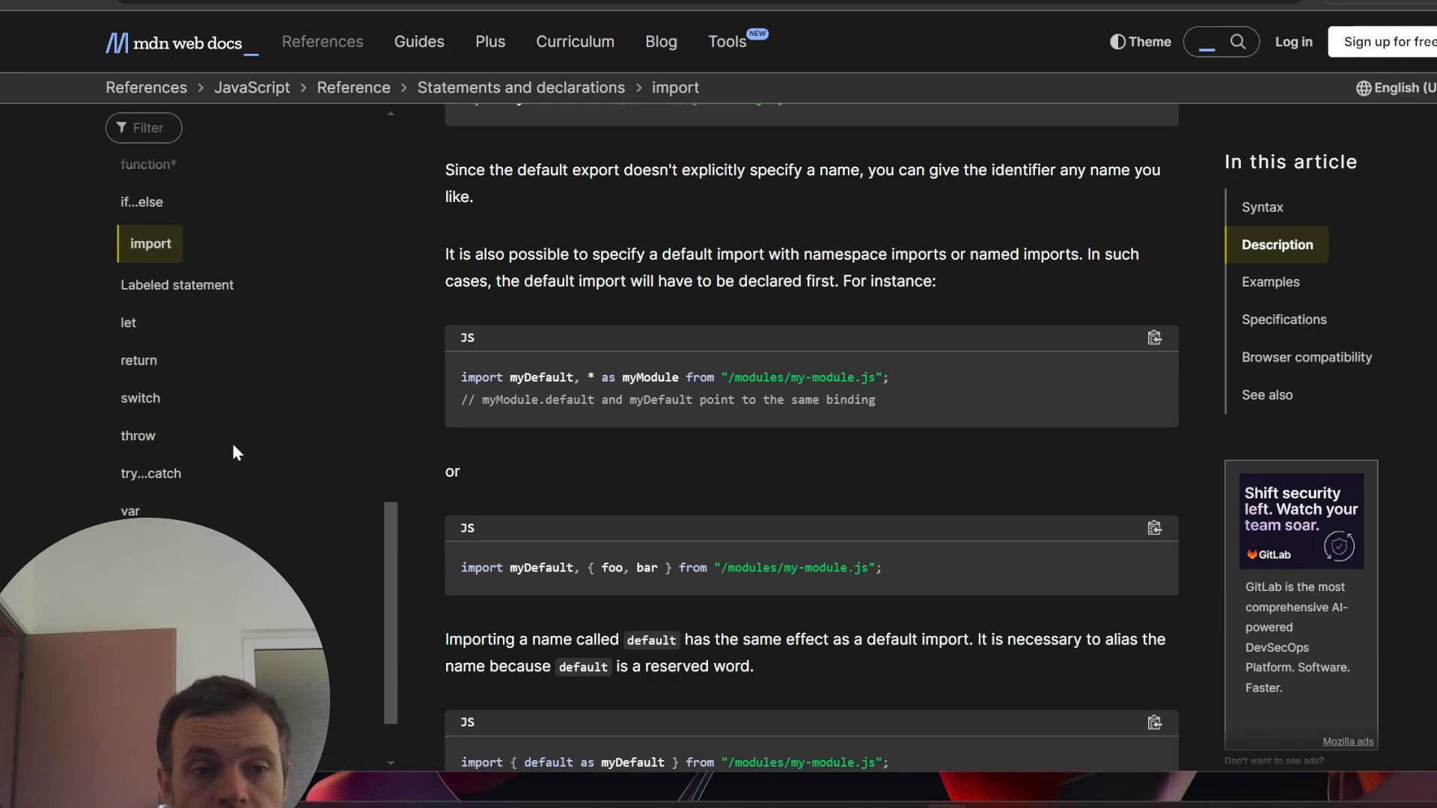
scroll(241, 494, down, 3)
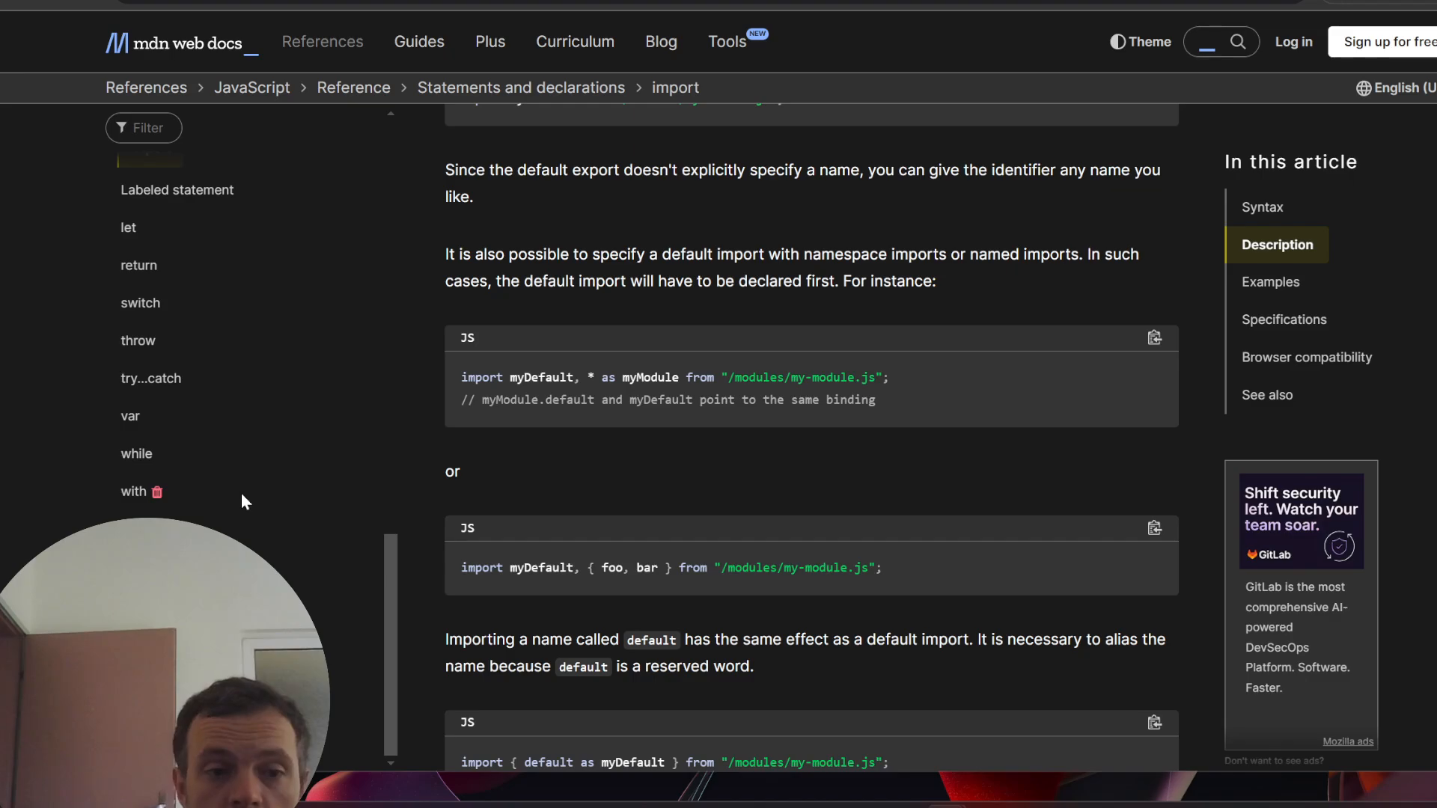
scroll(642, 444, up, 20)
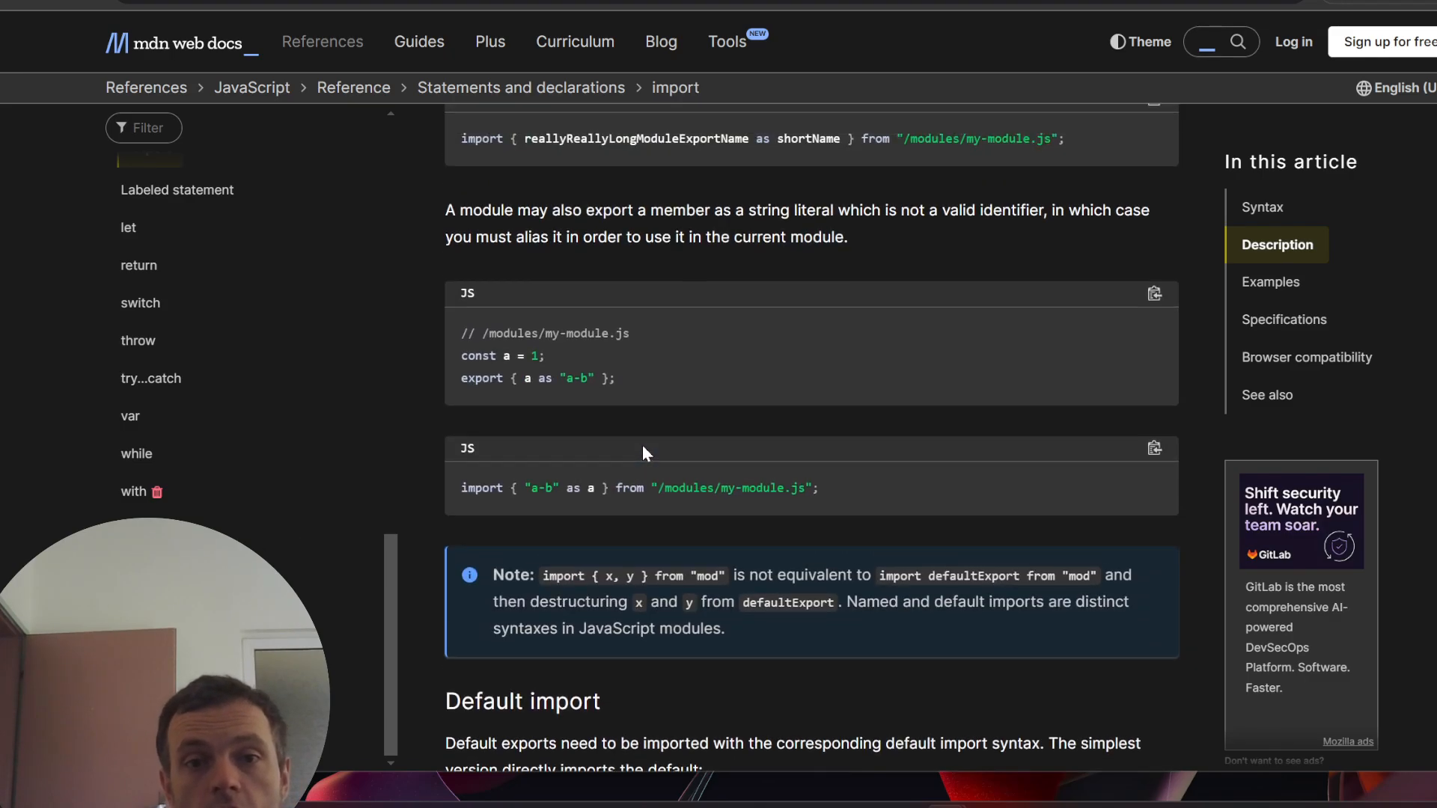
scroll(649, 400, up, 3)
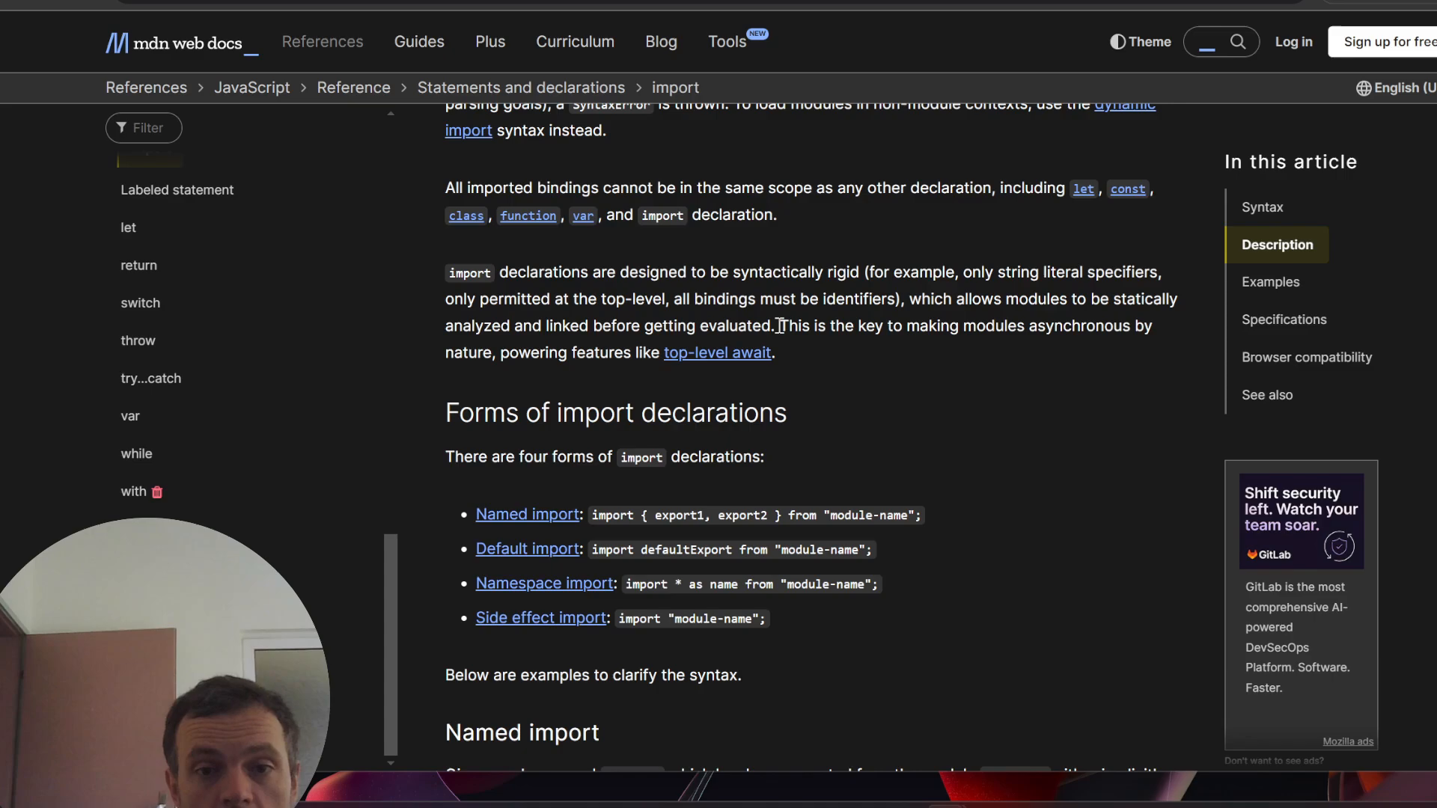
scroll(780, 327, up, 15)
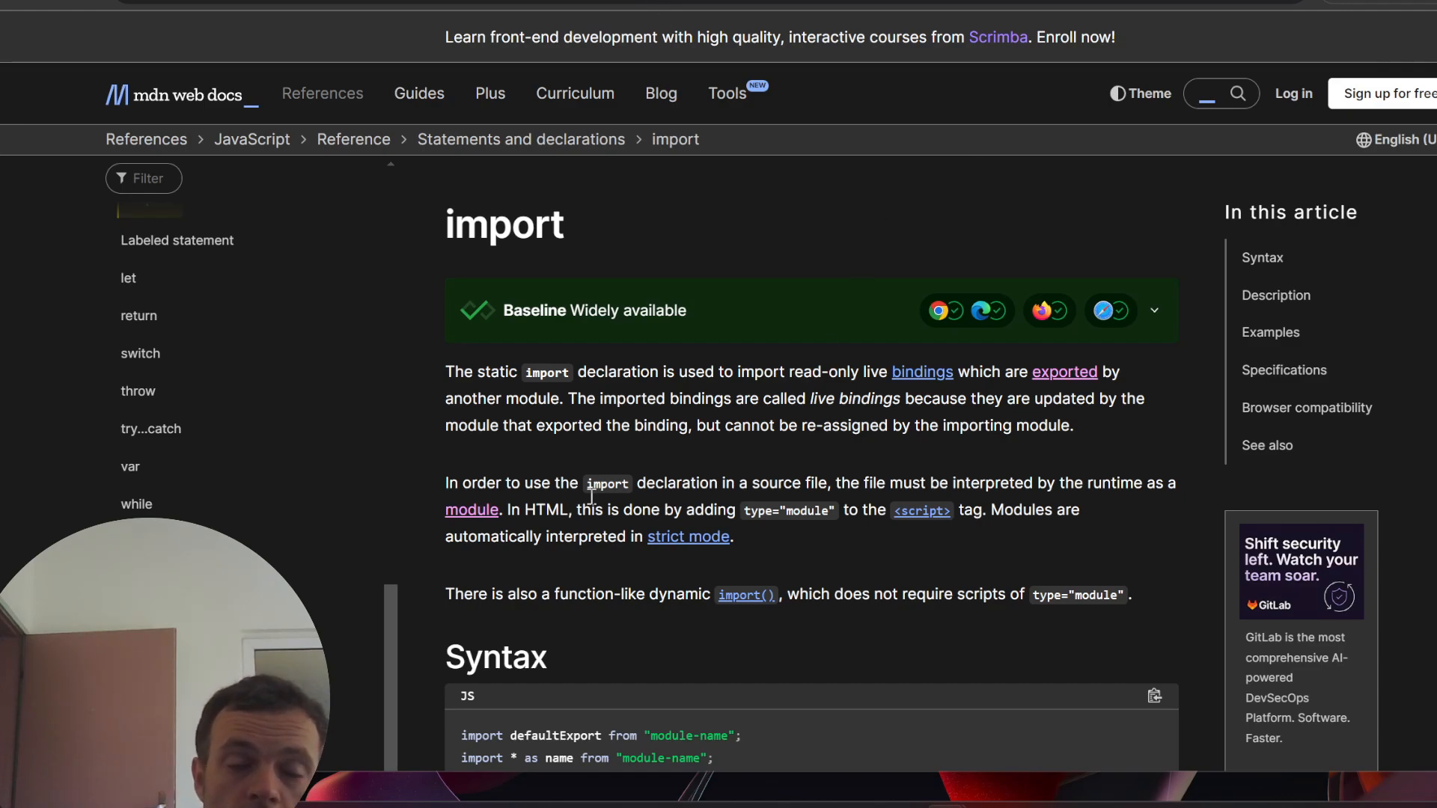
click(463, 2)
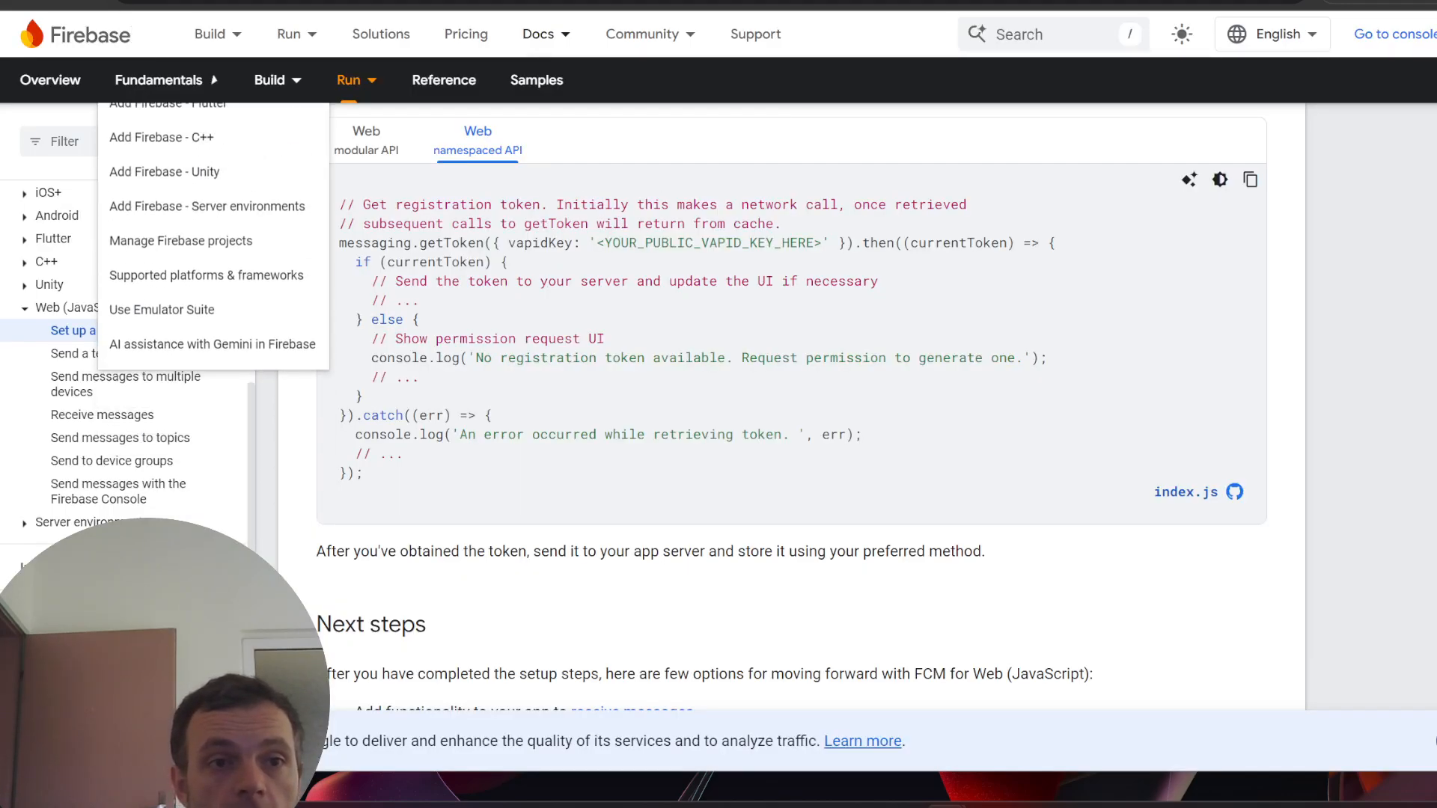
click(179, 2)
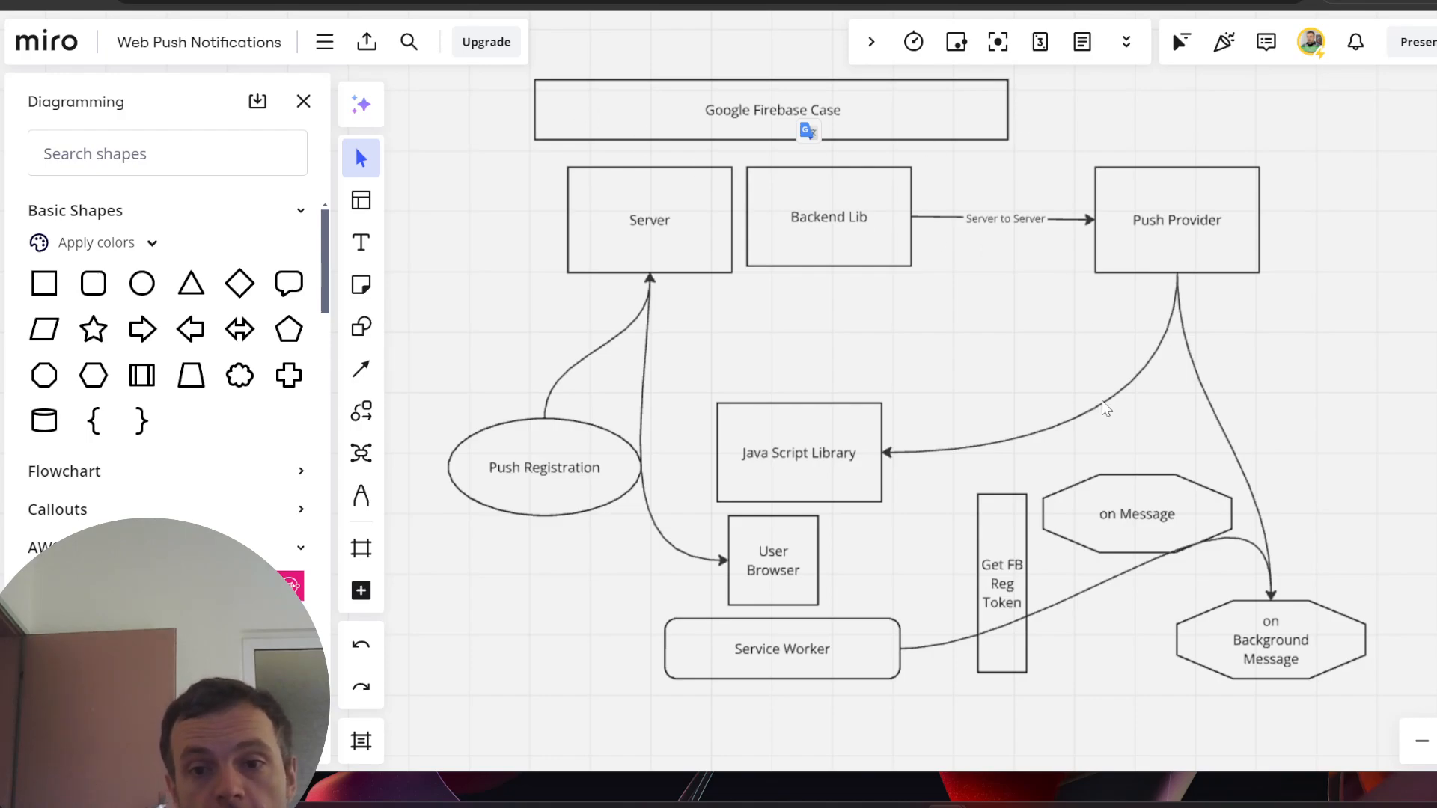
- Nudge the Get FB Reg Token box slightly left
click(997, 535)
drag(997, 535, 981, 546)
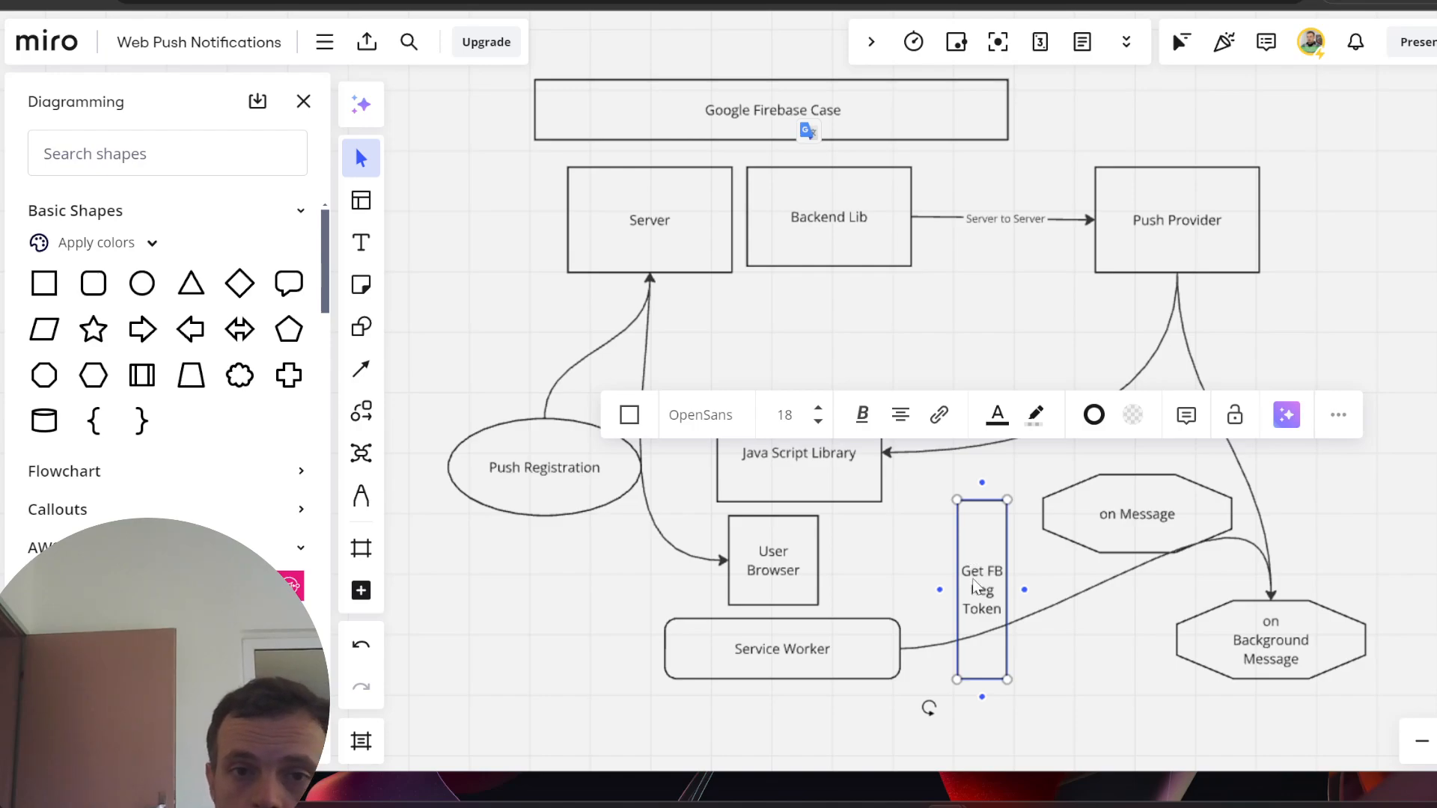
click(665, 221)
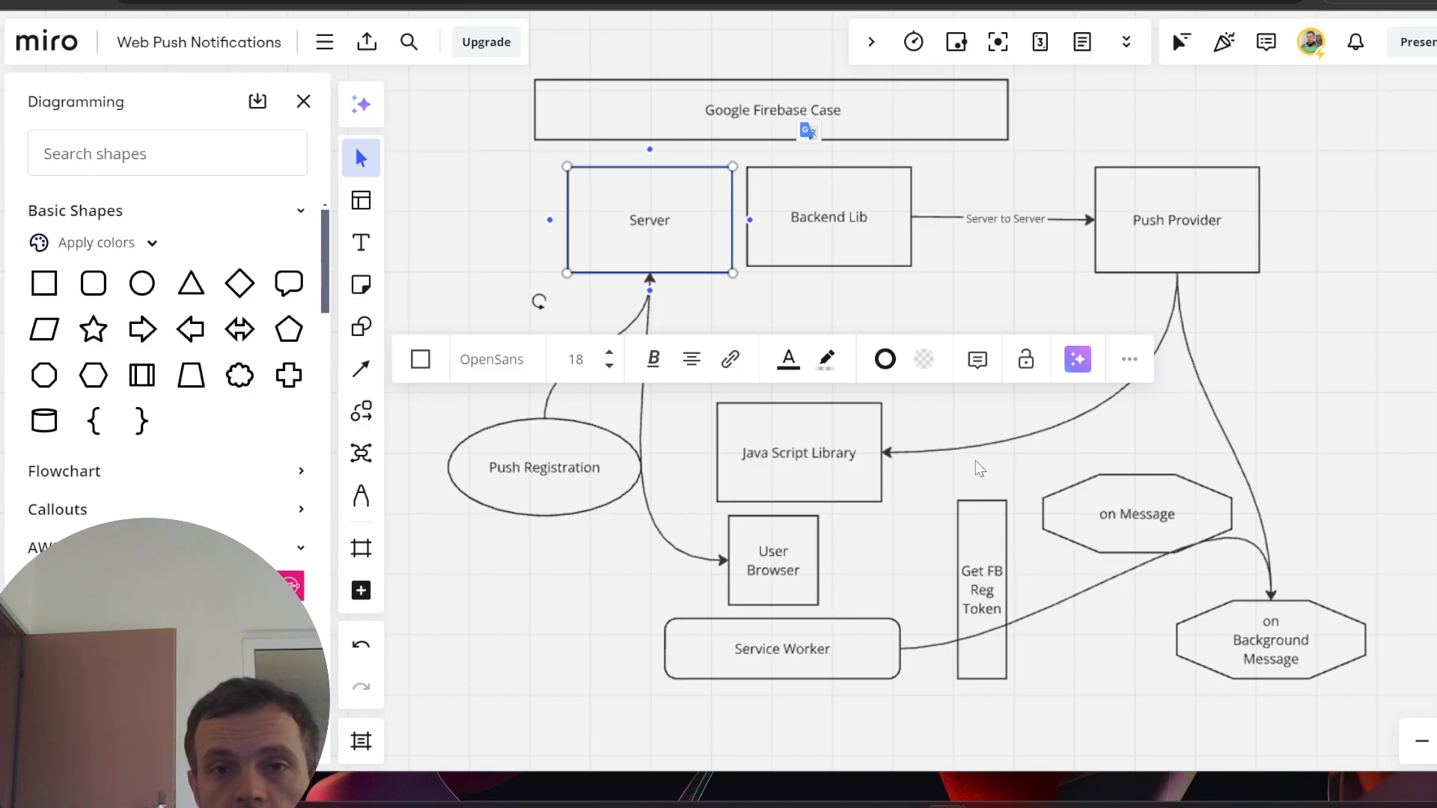
- Place a rectangle below Push Registration labelled 'Firebase App', made wider and shorter
click(44, 283)
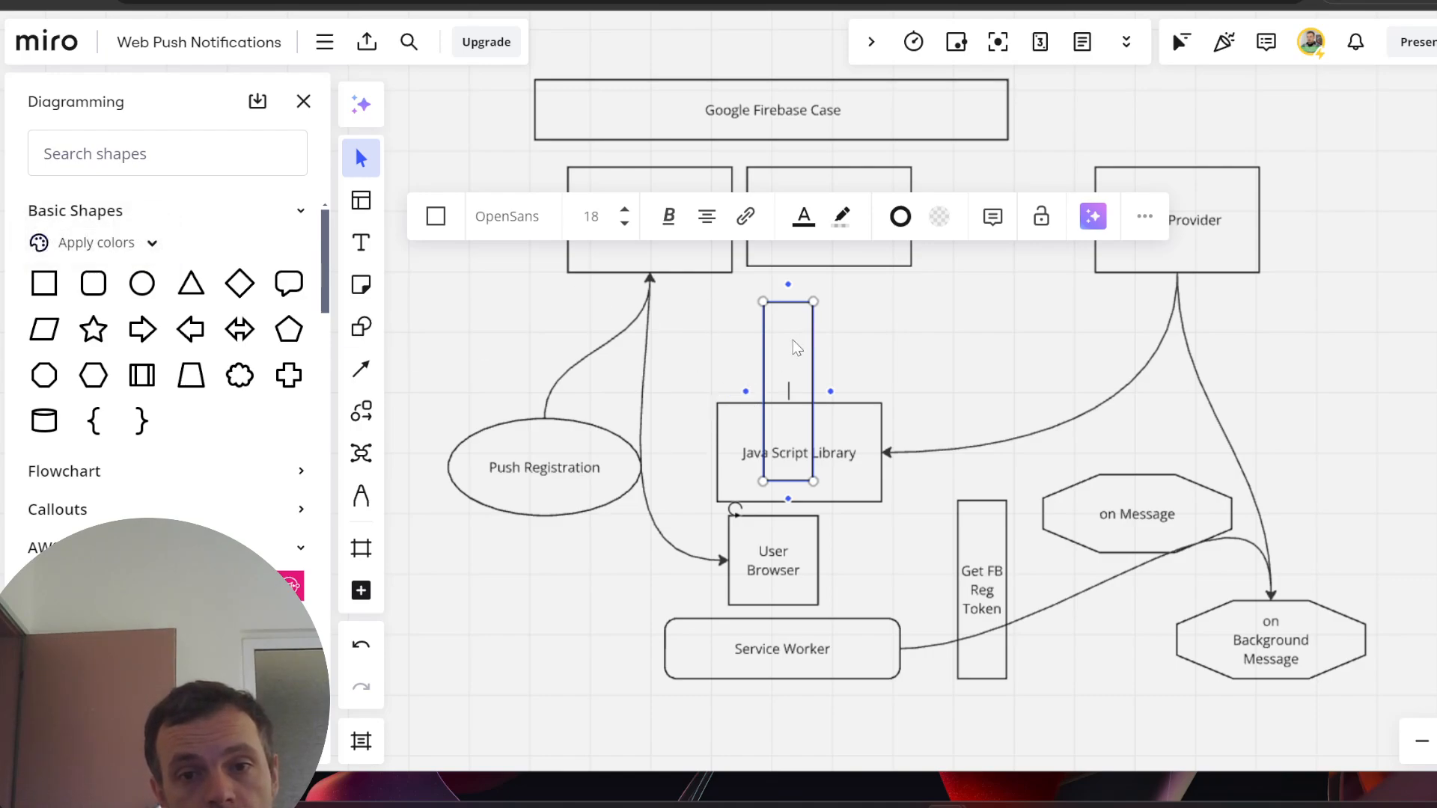
click(781, 318)
drag(783, 323, 516, 614)
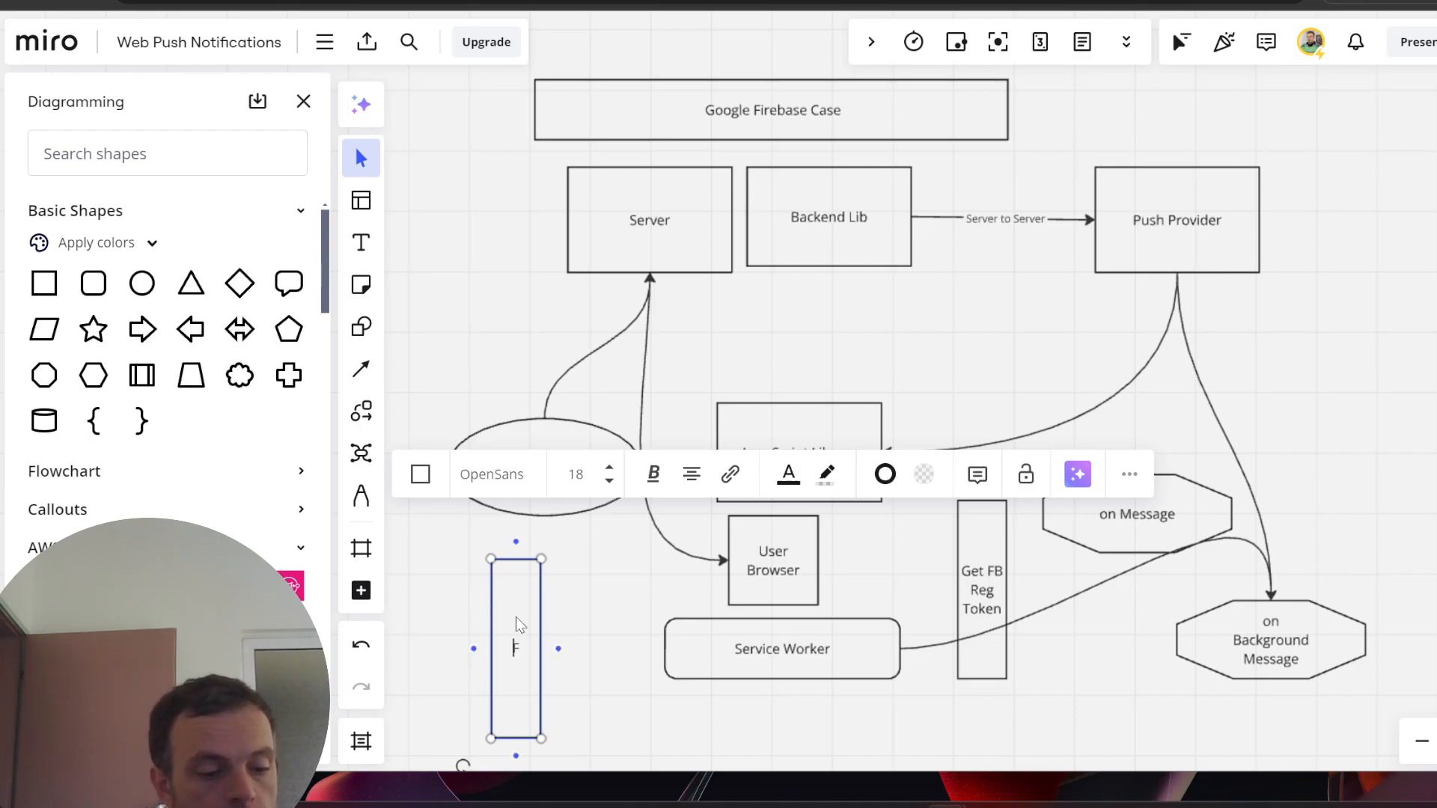
text(Fir)
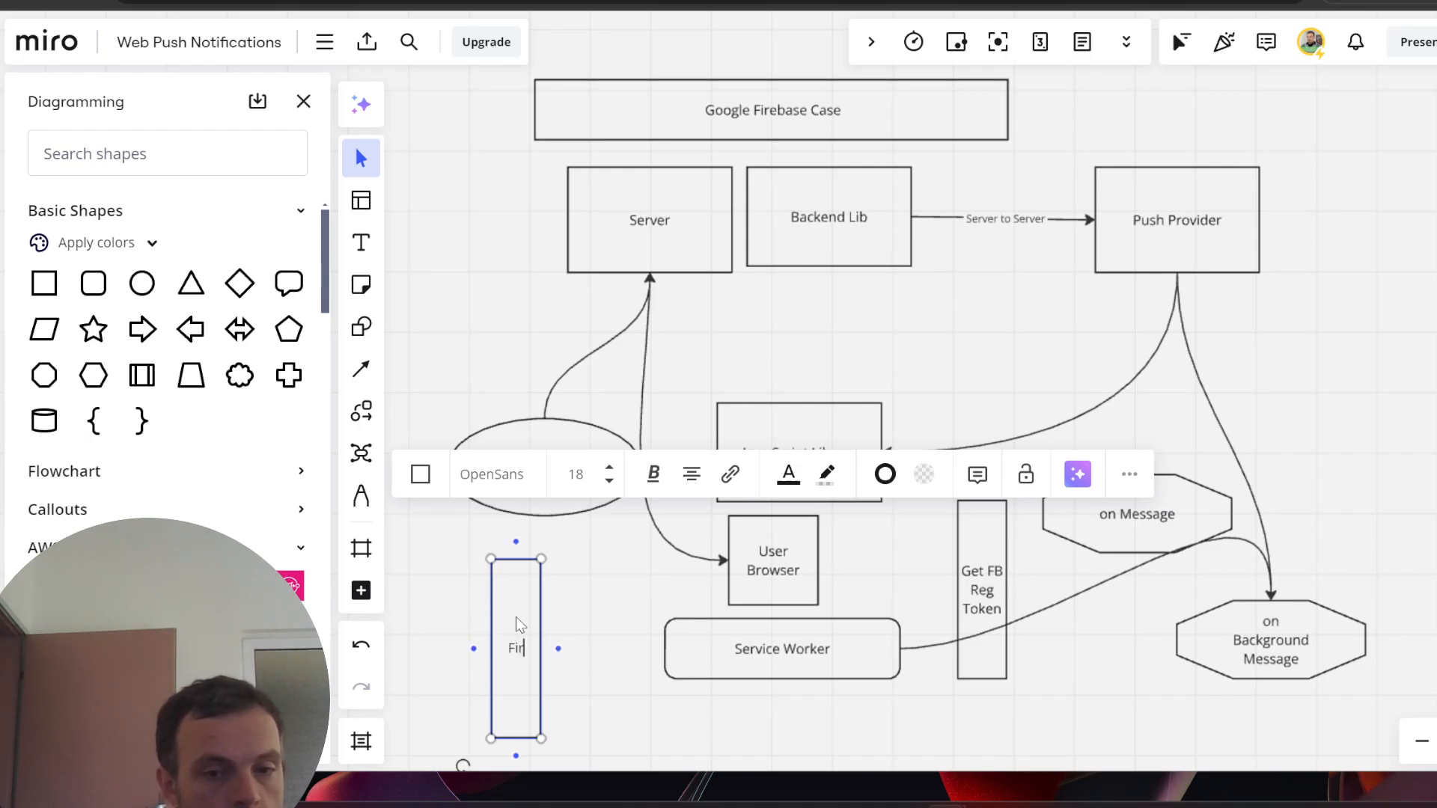
text(ebase App)
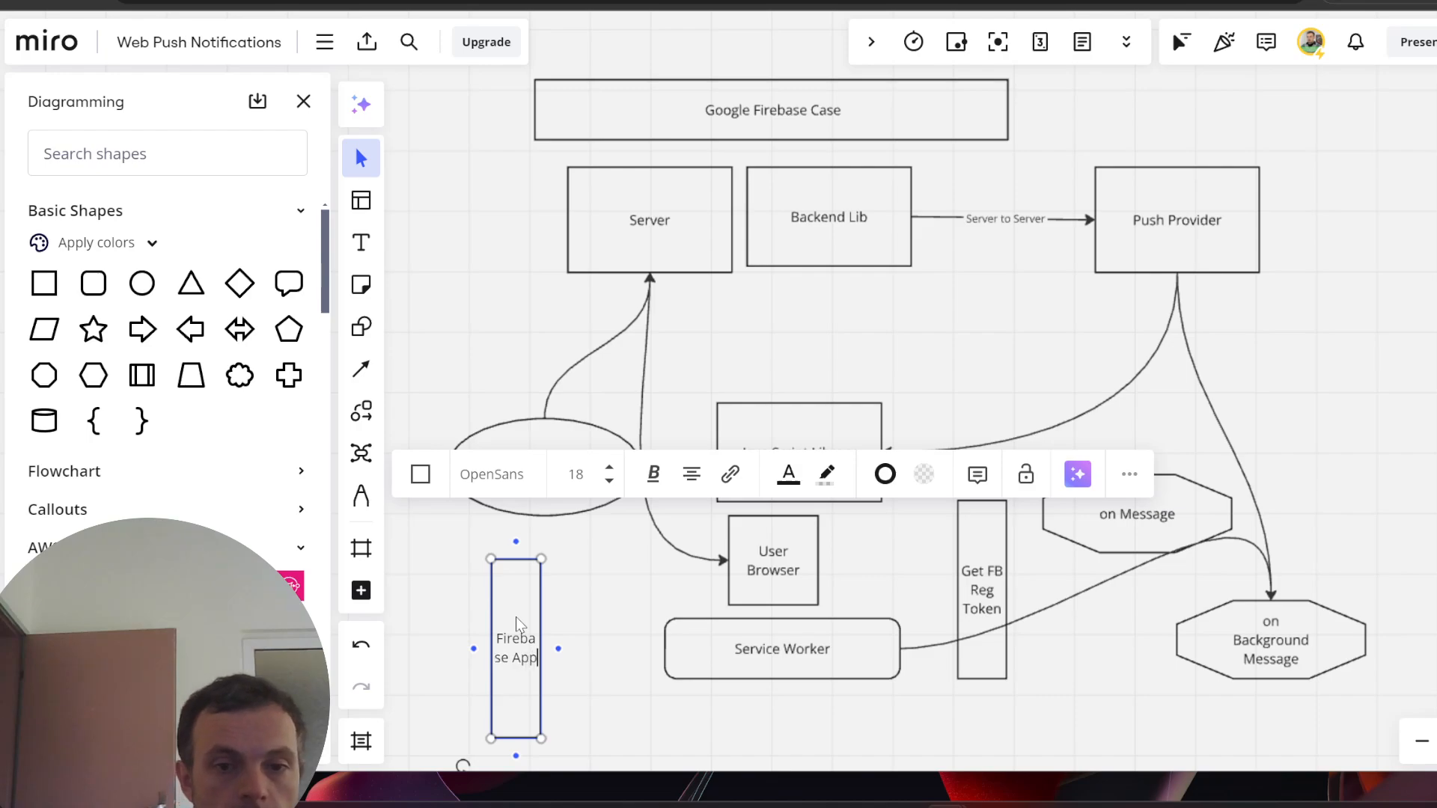
drag(541, 623, 629, 624)
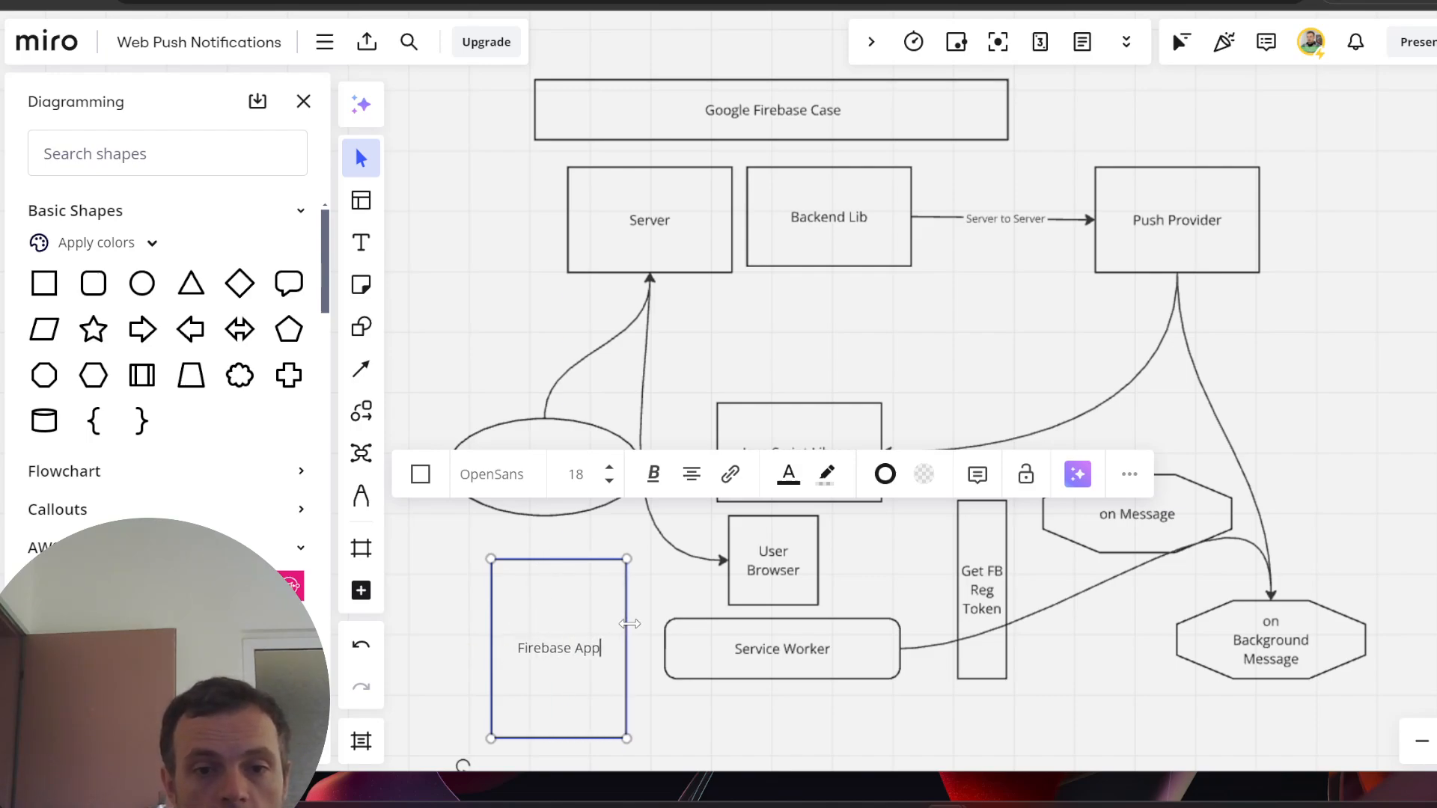
drag(528, 559, 528, 685)
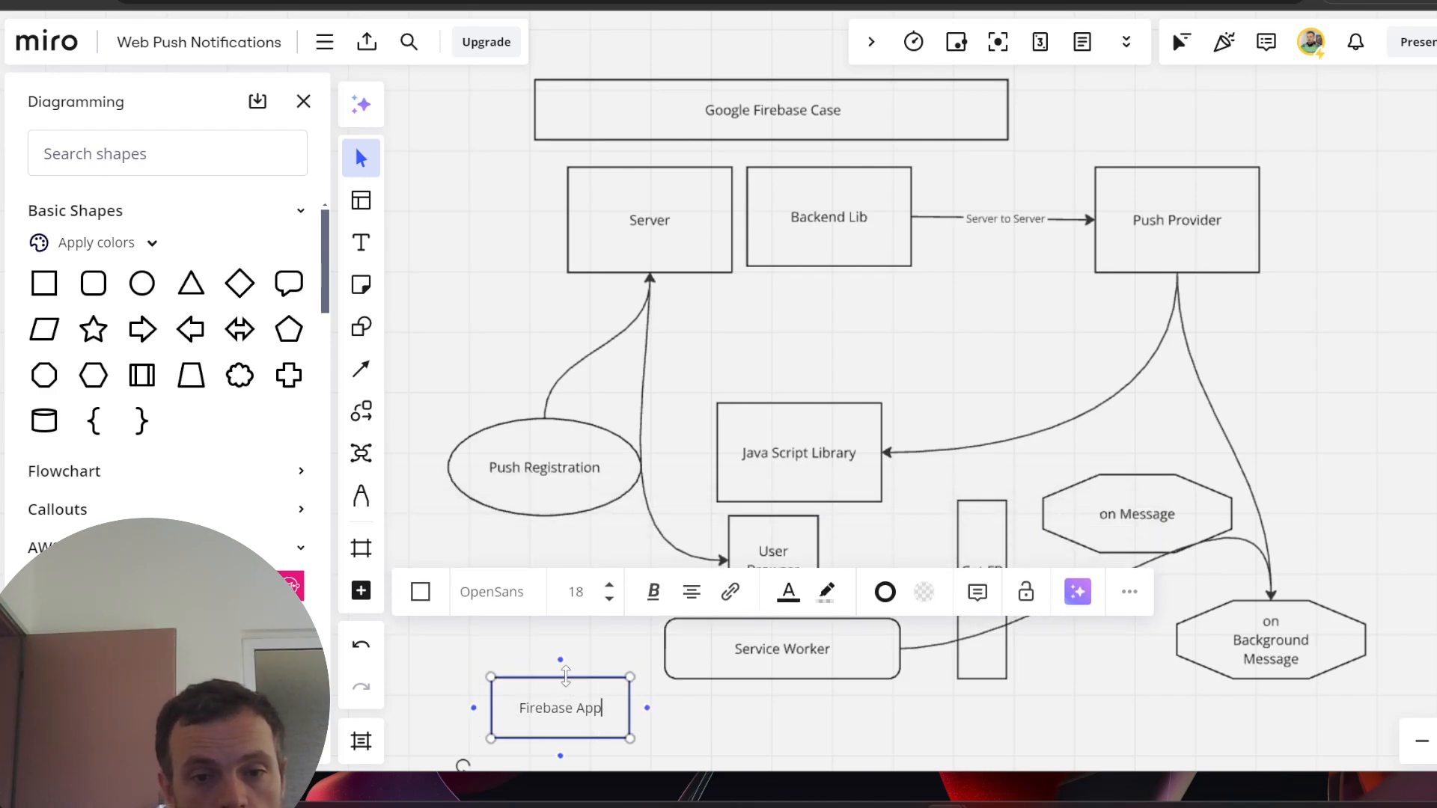
scroll(737, 681, down, 1)
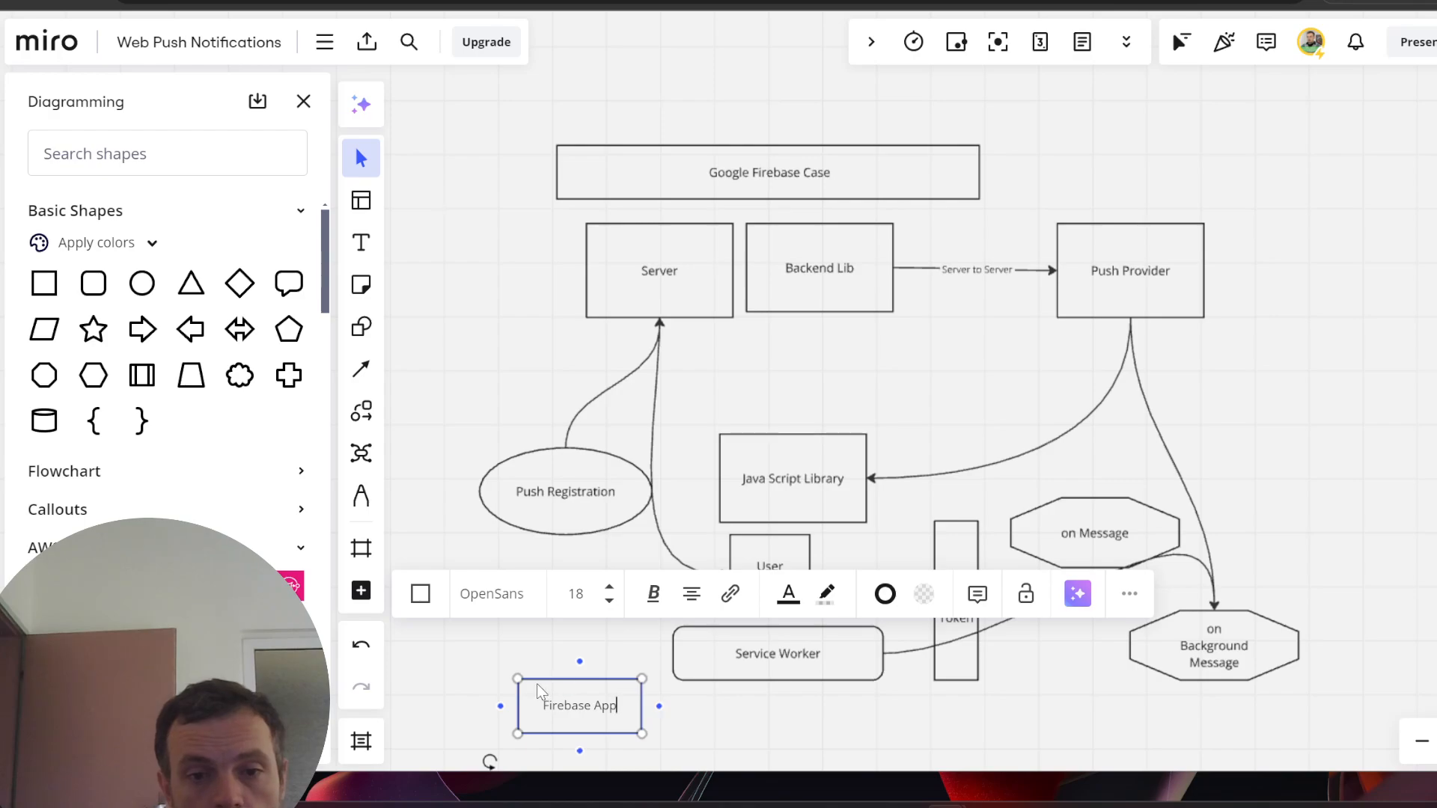
key(Escape)
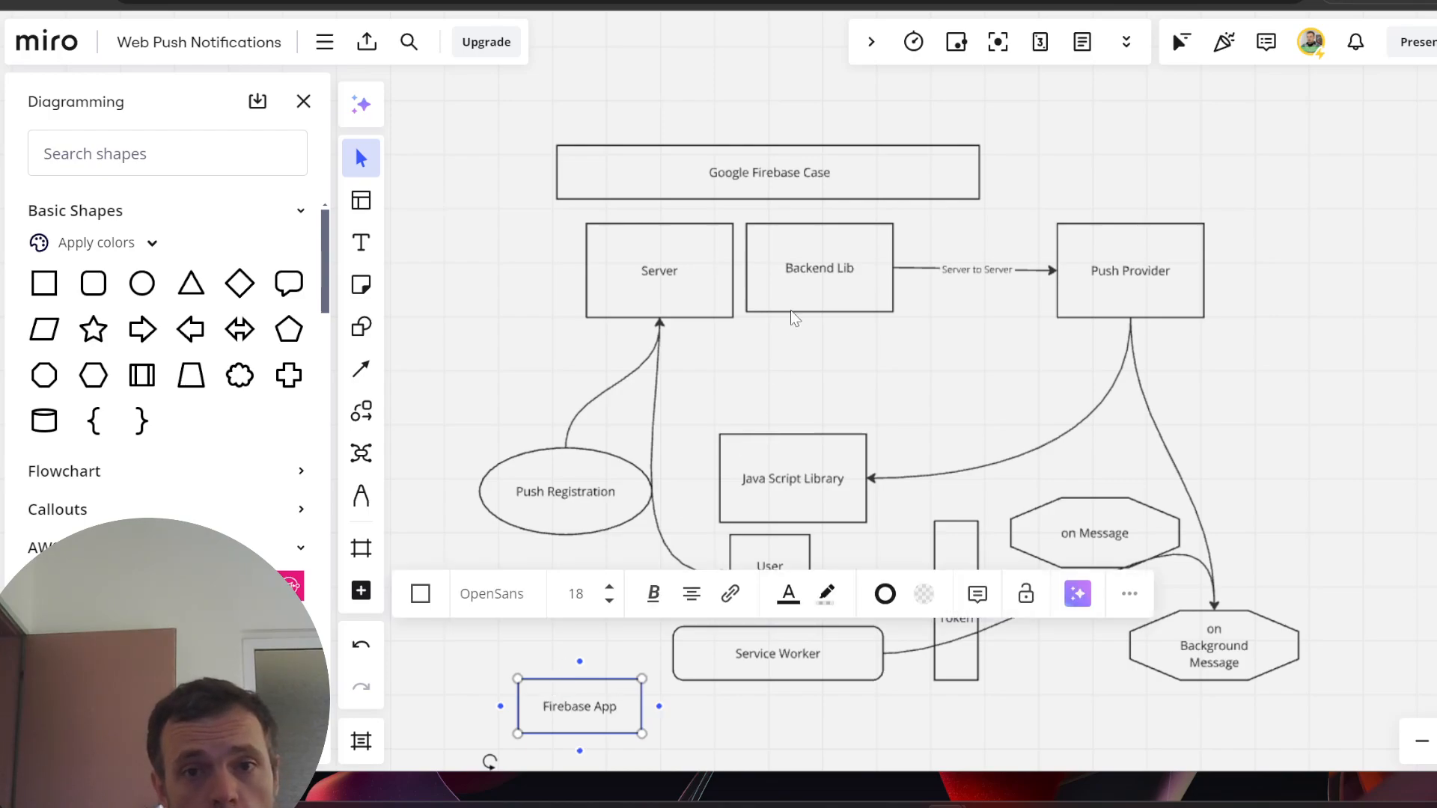
- Check the Google Firebase Case label and review the diagram, ending with Firebase App selected
click(811, 176)
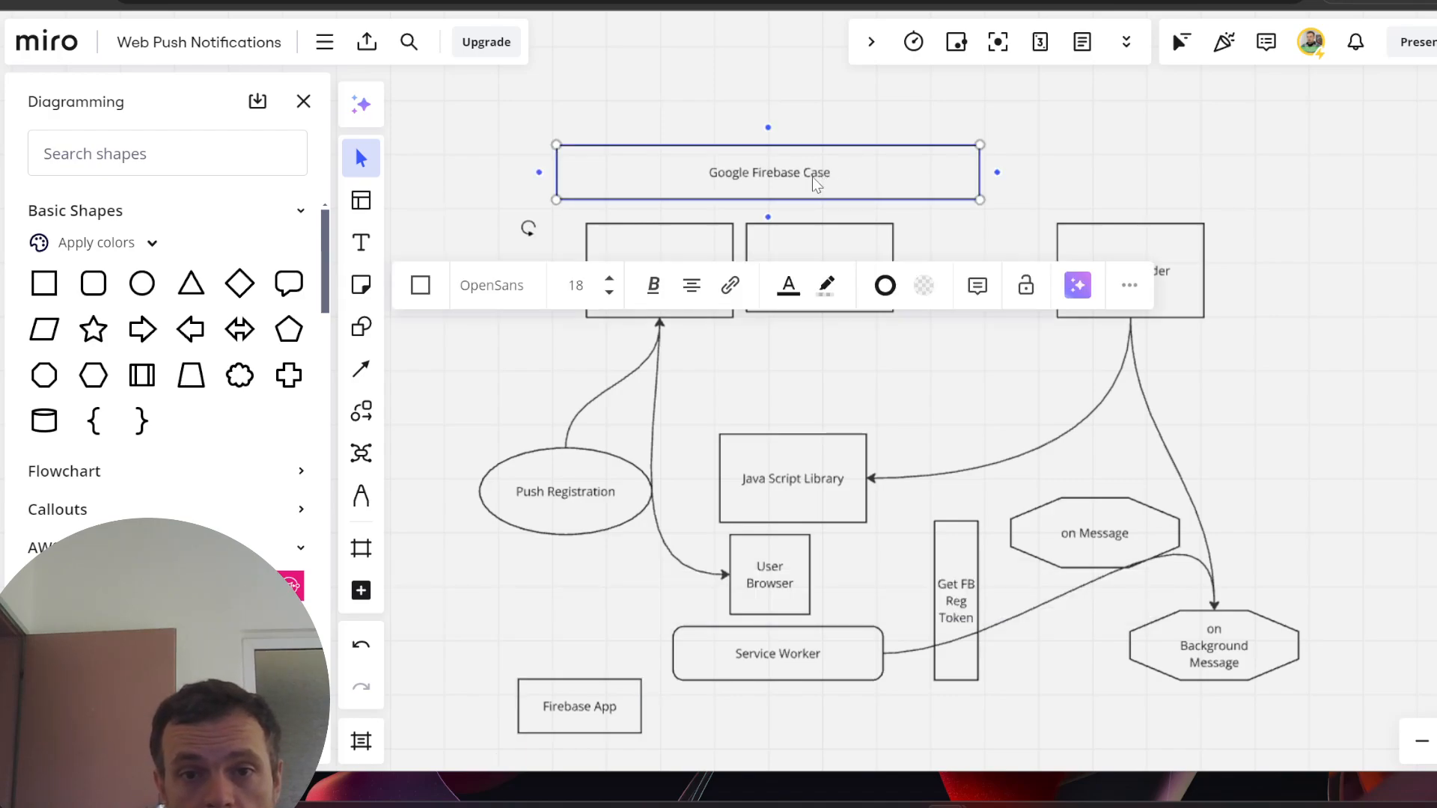
double_click(812, 177)
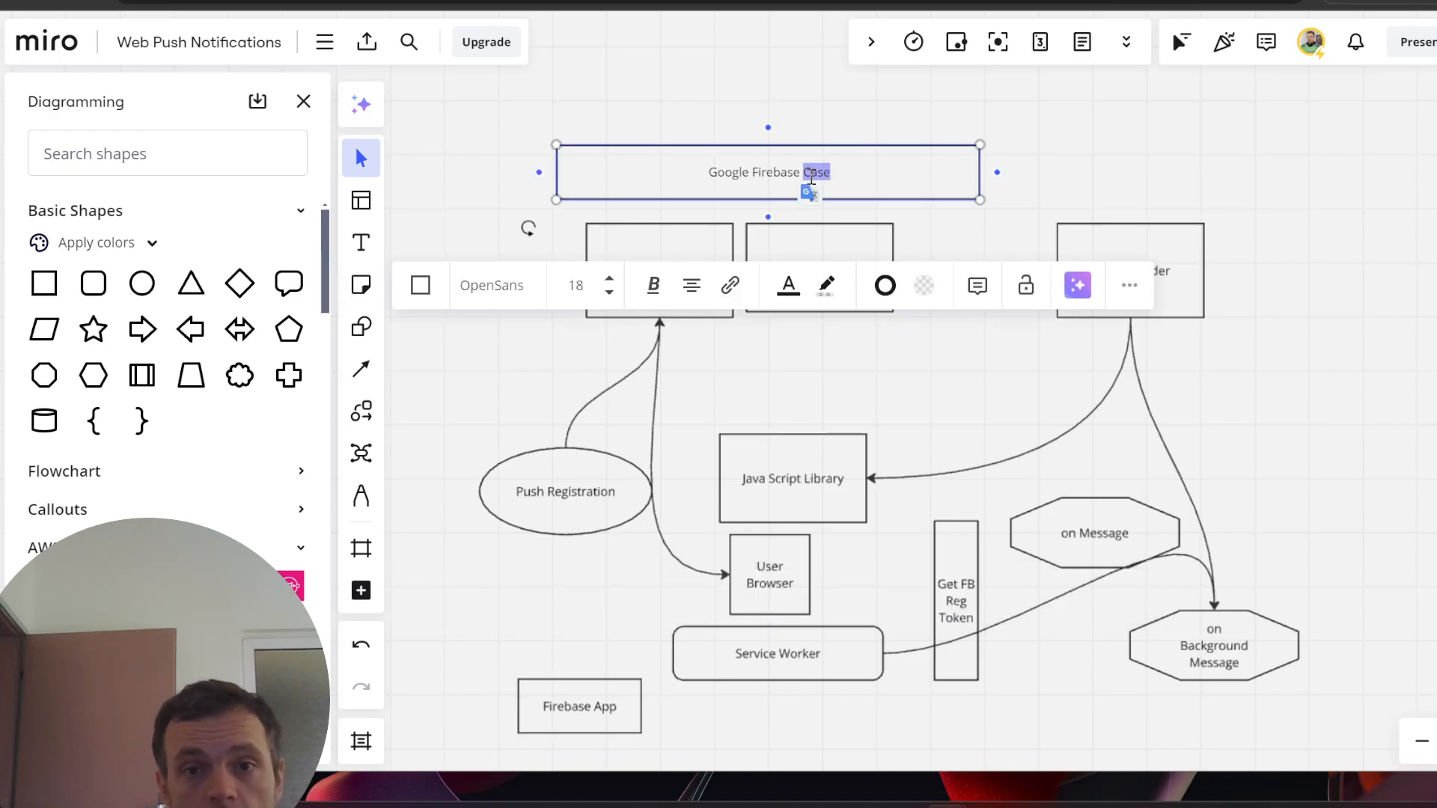
click(633, 720)
scroll(627, 715, down, 1)
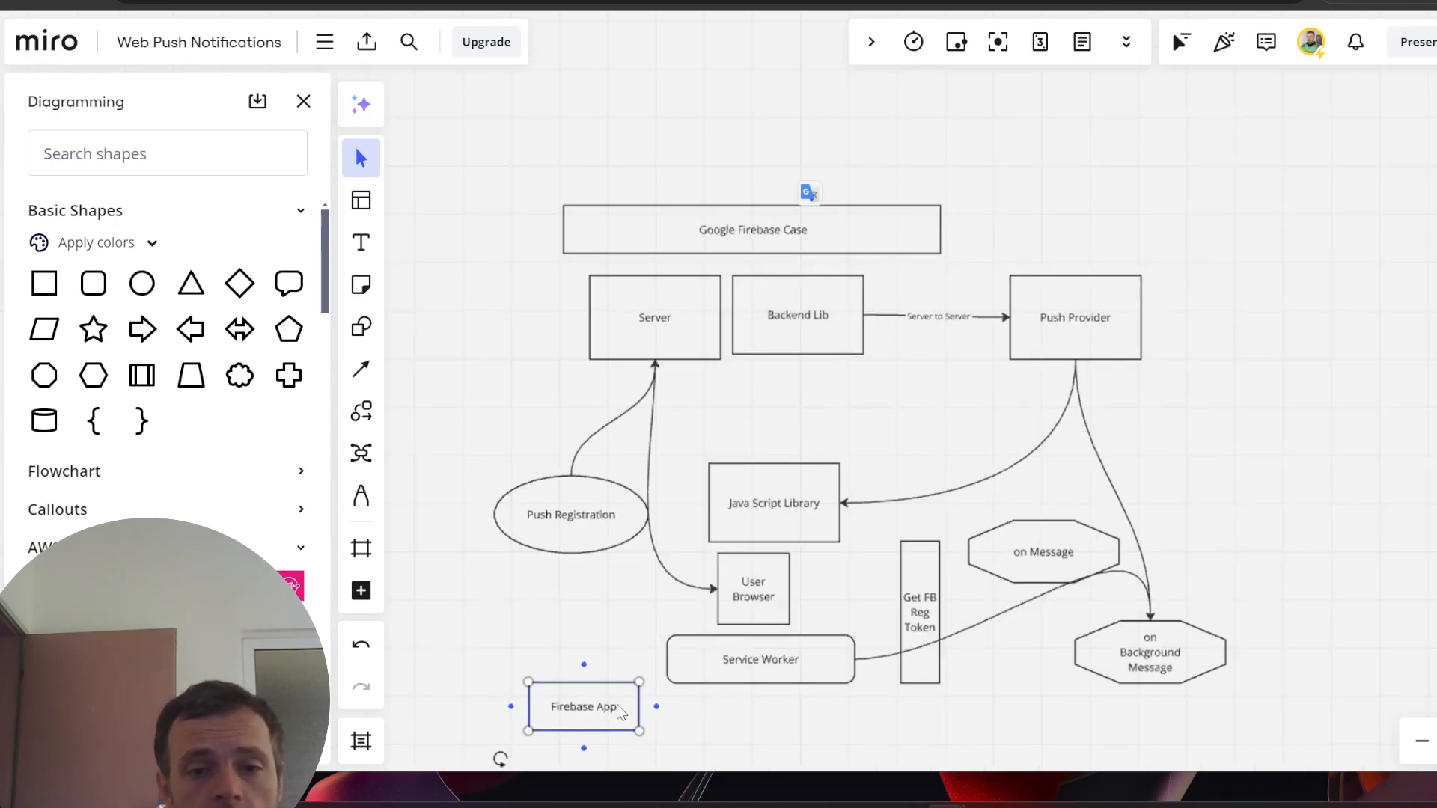
scroll(770, 698, up, 1)
drag(1274, 550, 1273, 533)
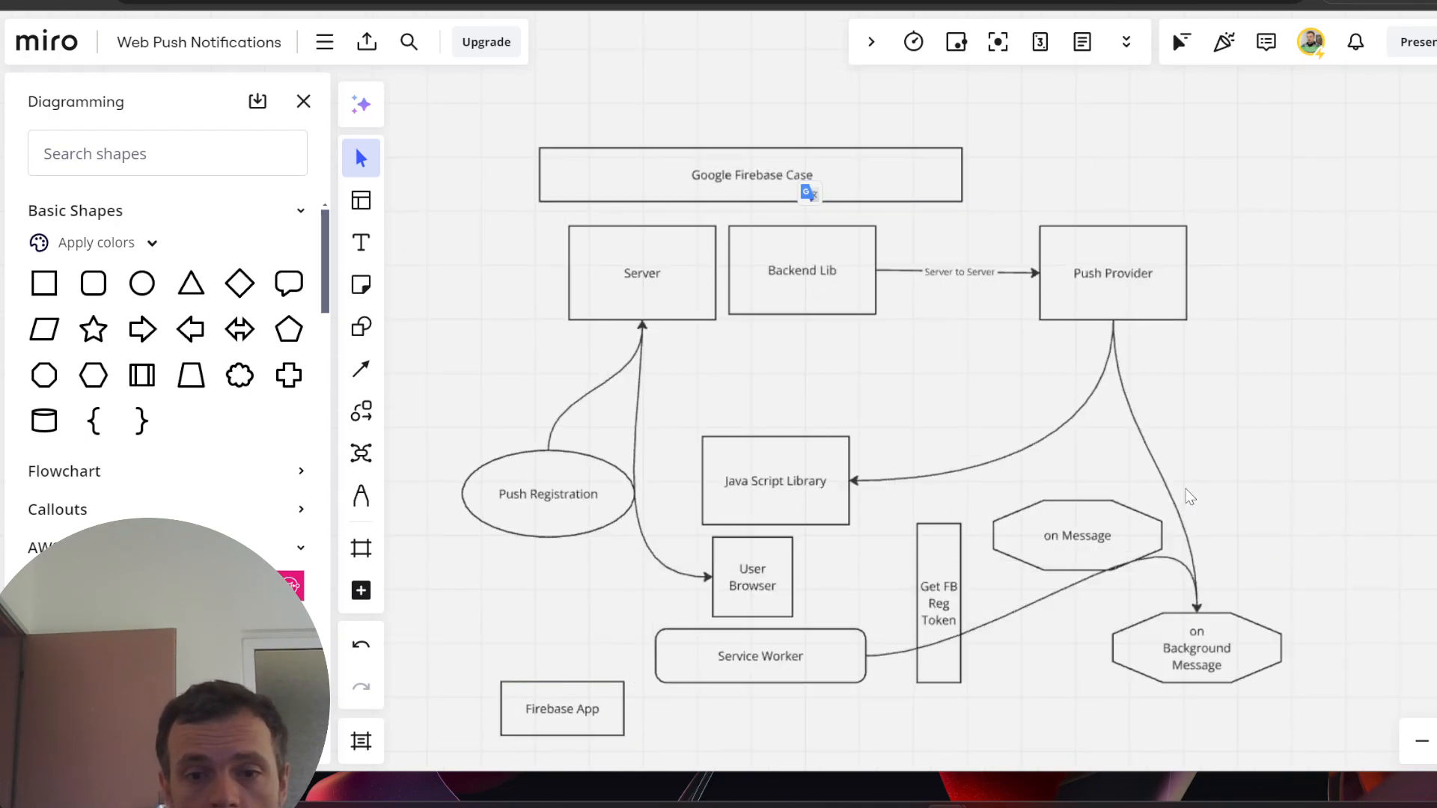
scroll(729, 359, down, 1)
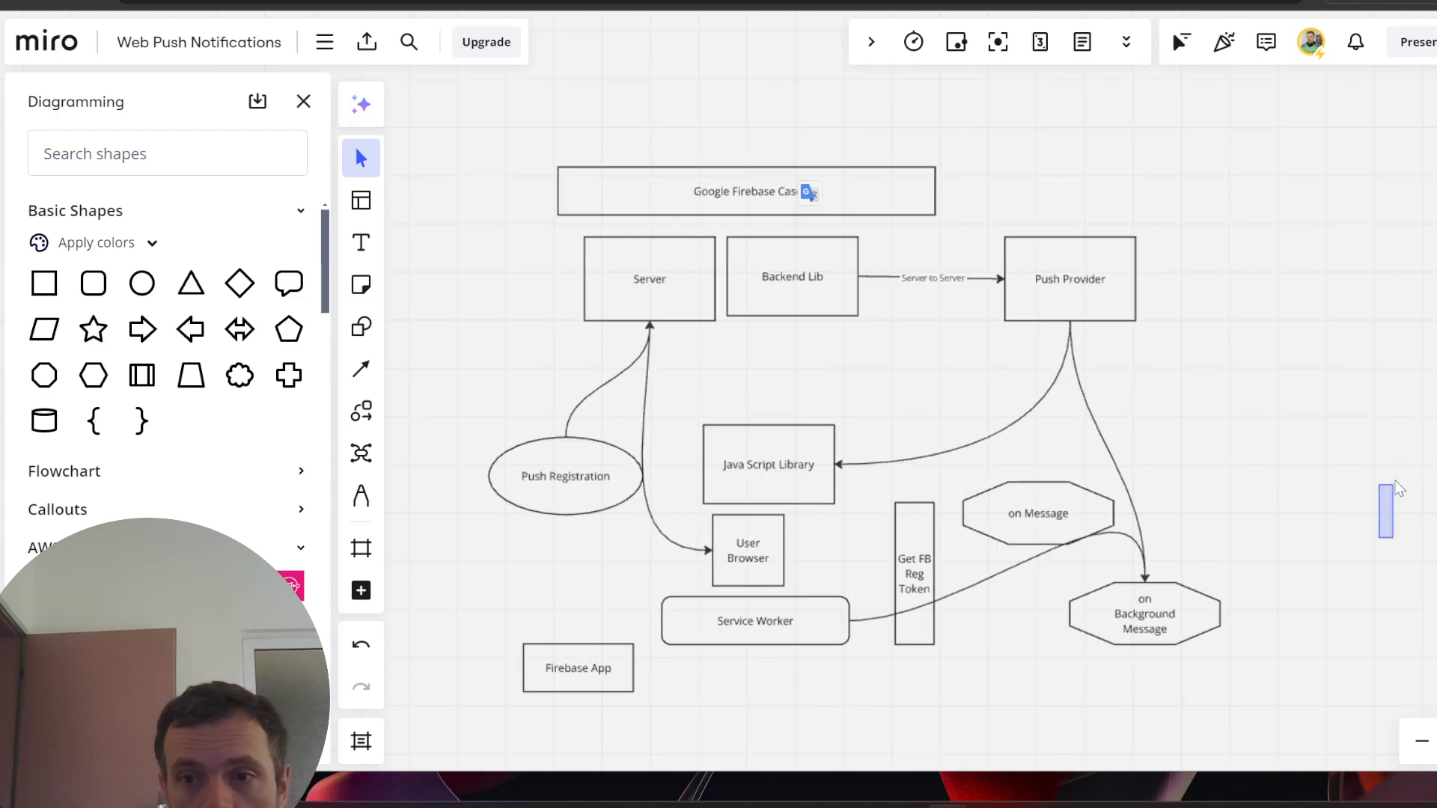
scroll(1267, 549, down, 2)
scroll(720, 629, up, 3)
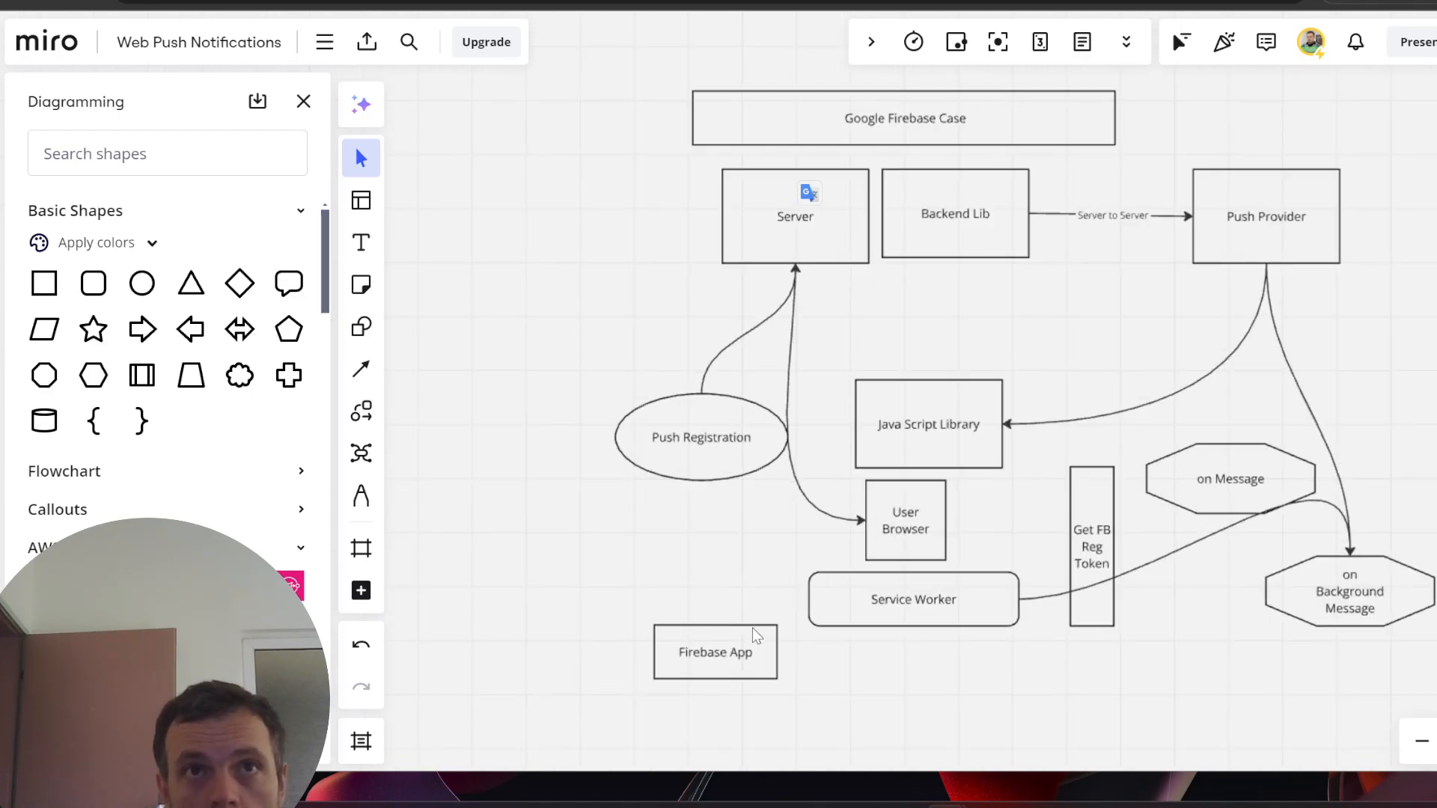
scroll(737, 673, down, 2)
scroll(707, 704, up, 5)
scroll(950, 678, down, 2)
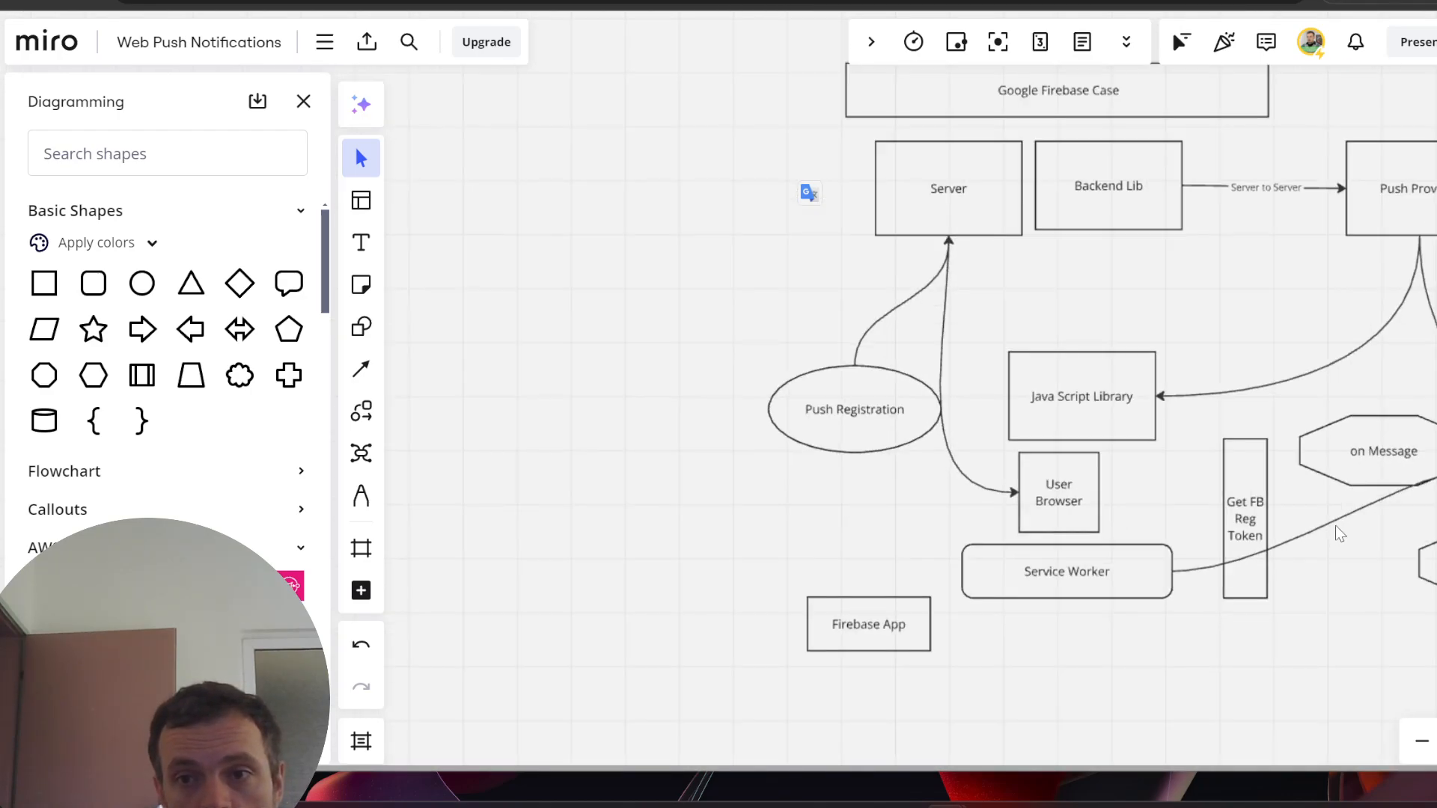
scroll(1429, 202, down, 1)
scroll(1429, 202, up, 2)
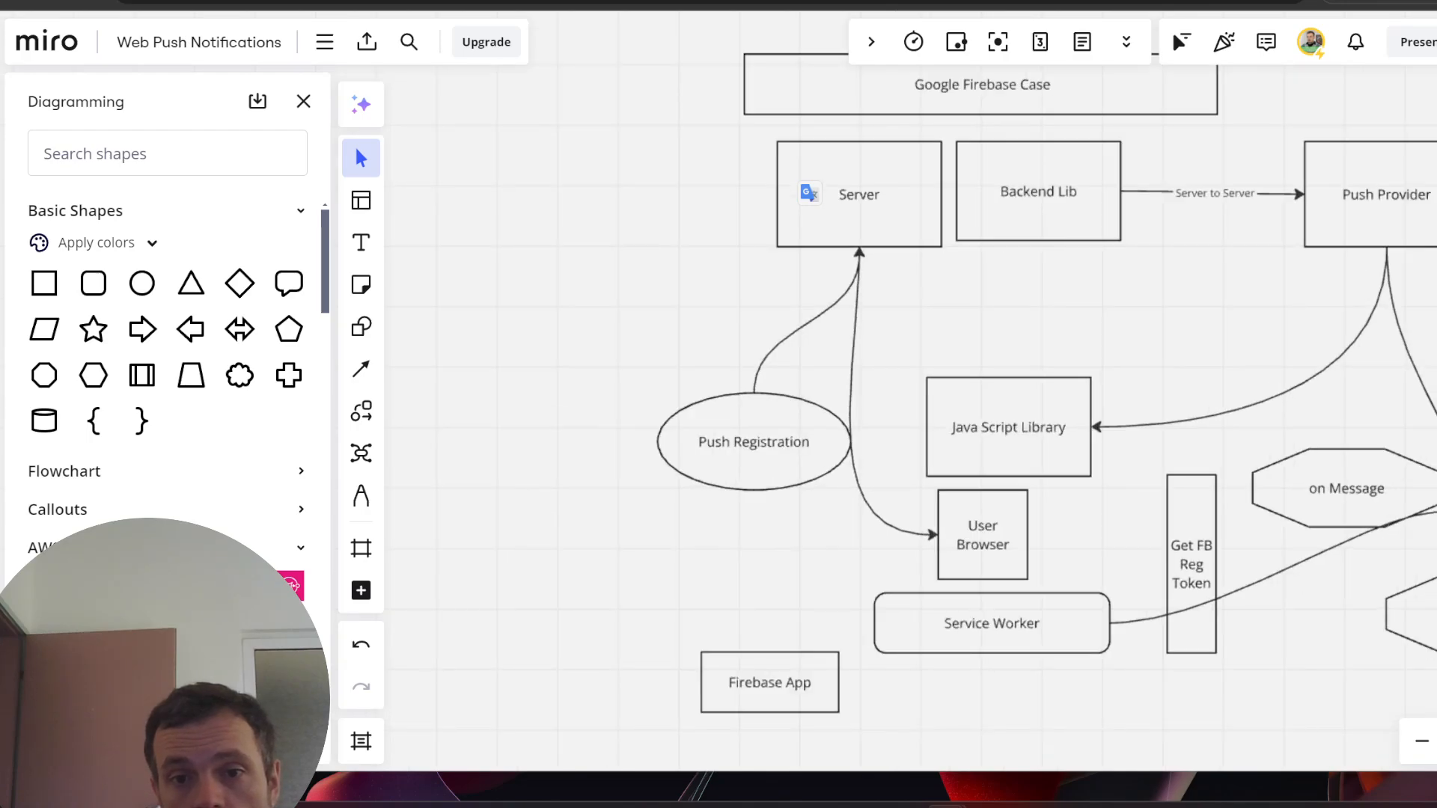
click(821, 684)
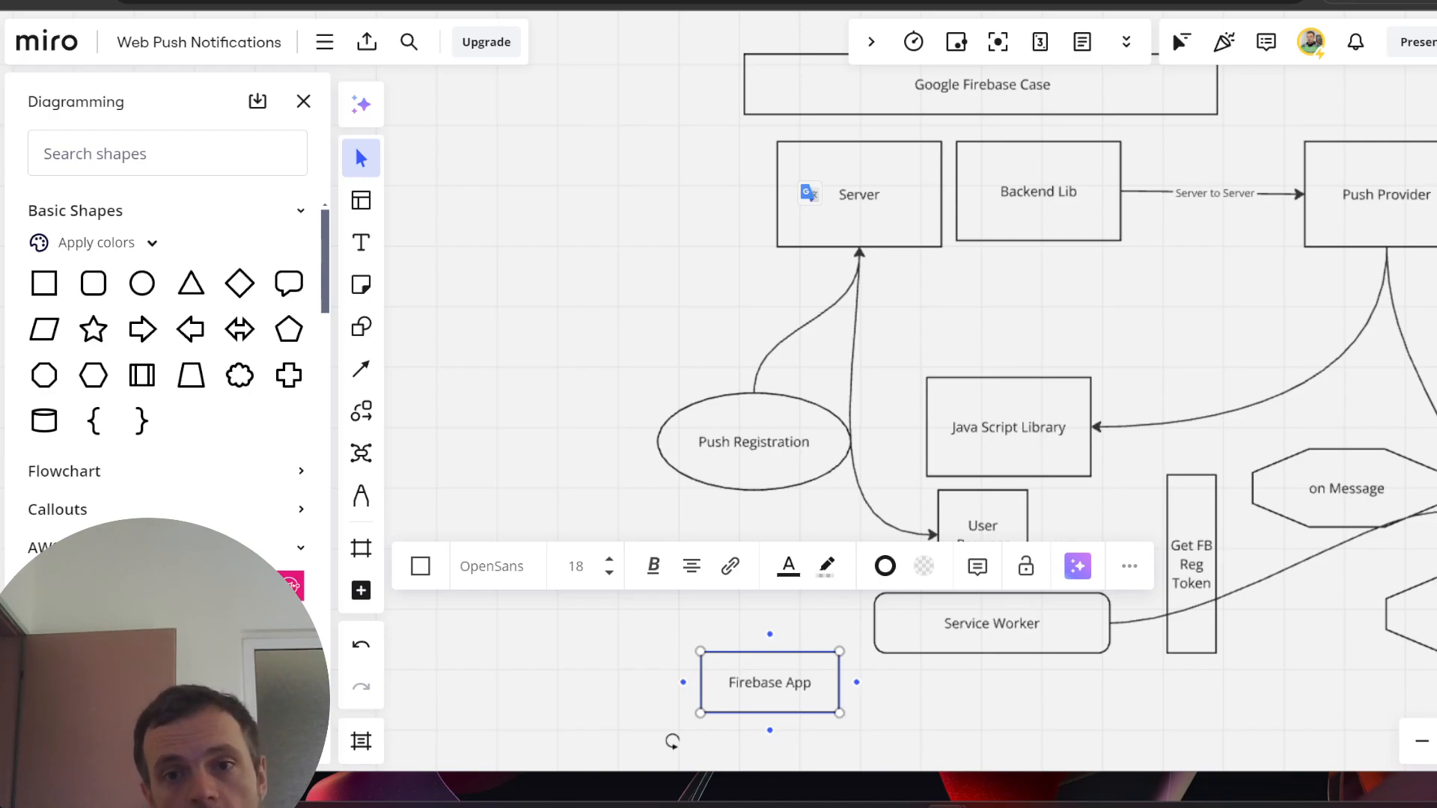
click(646, 244)
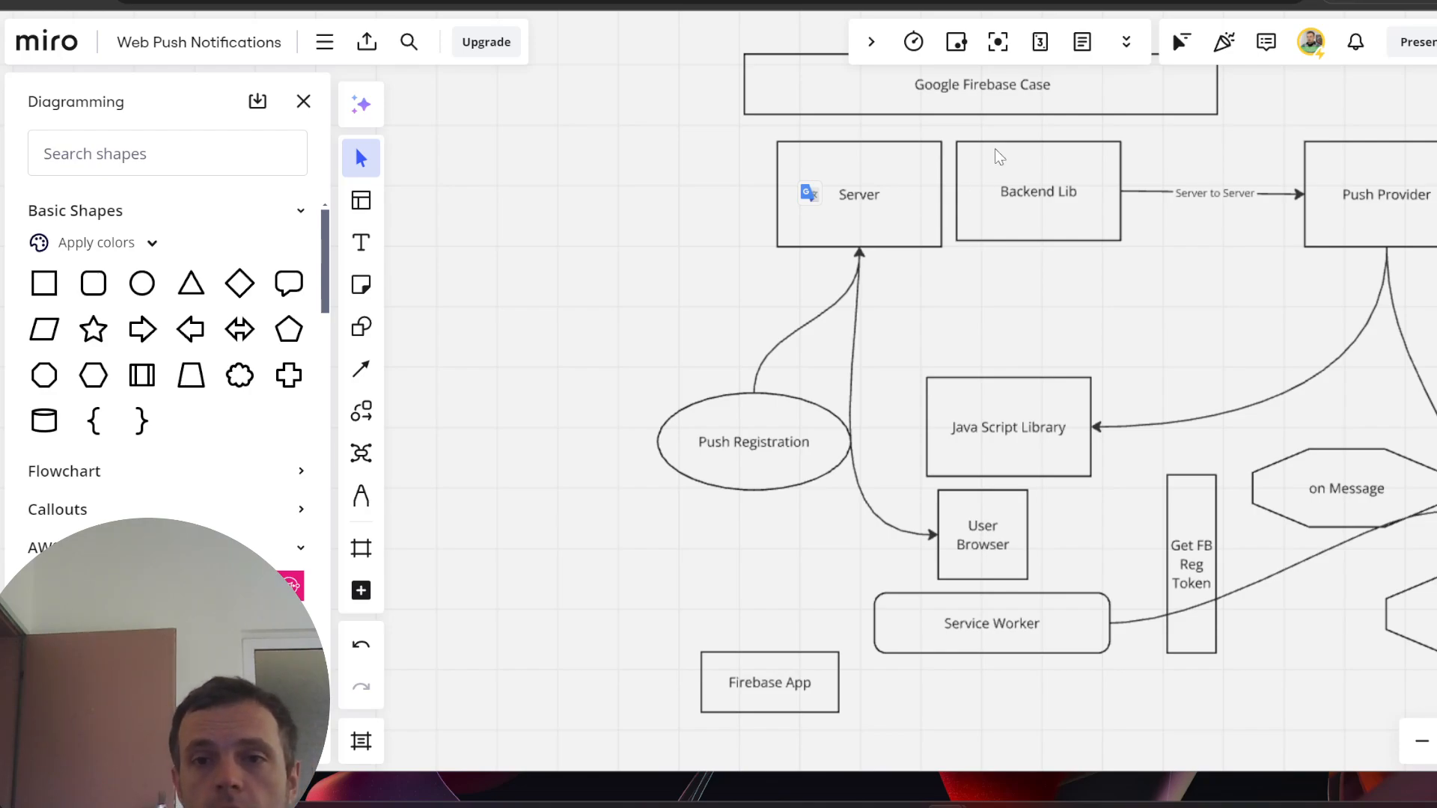
- Inspect the Google Firebase Case and Push Provider boxes, then clear the selection
click(942, 96)
click(544, 331)
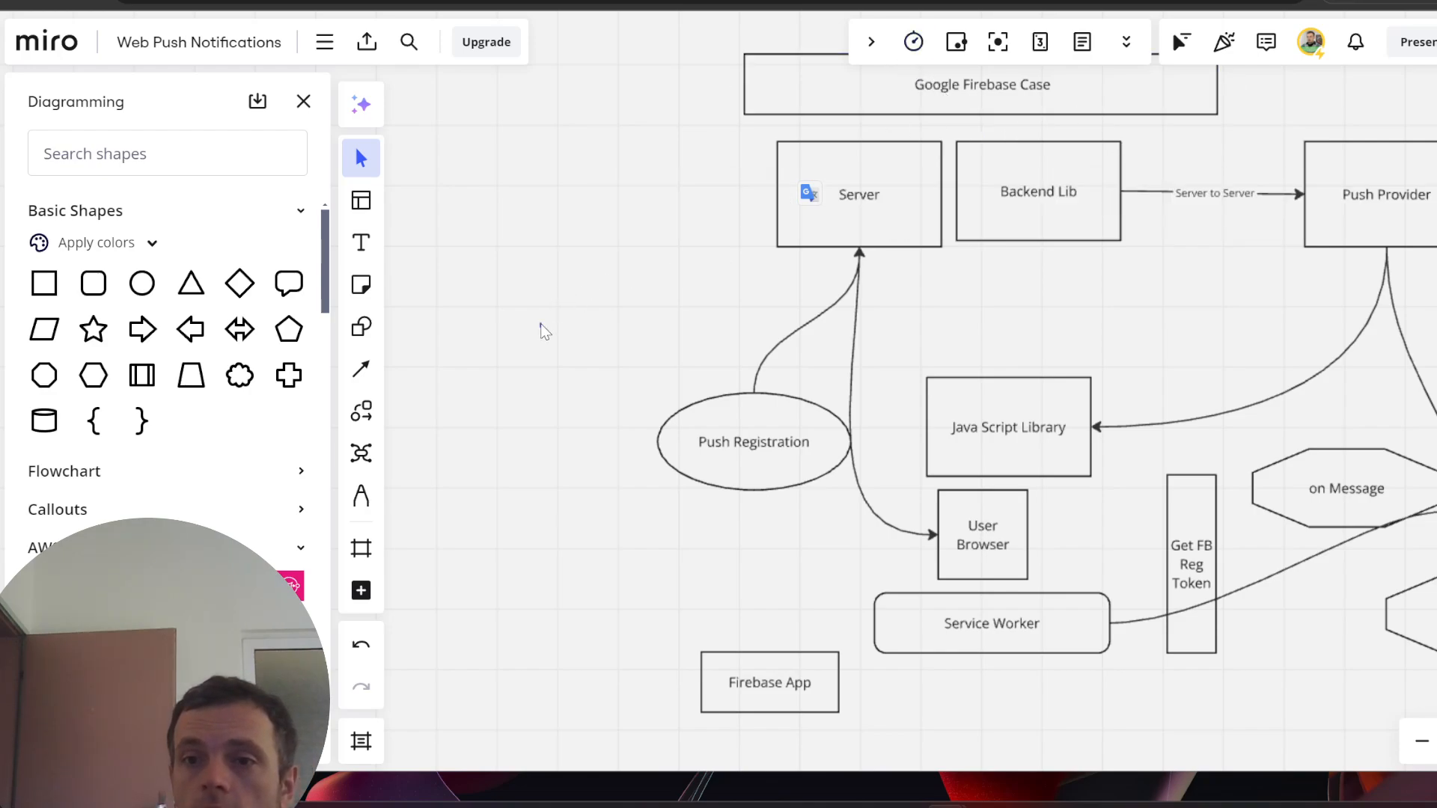
click(1380, 193)
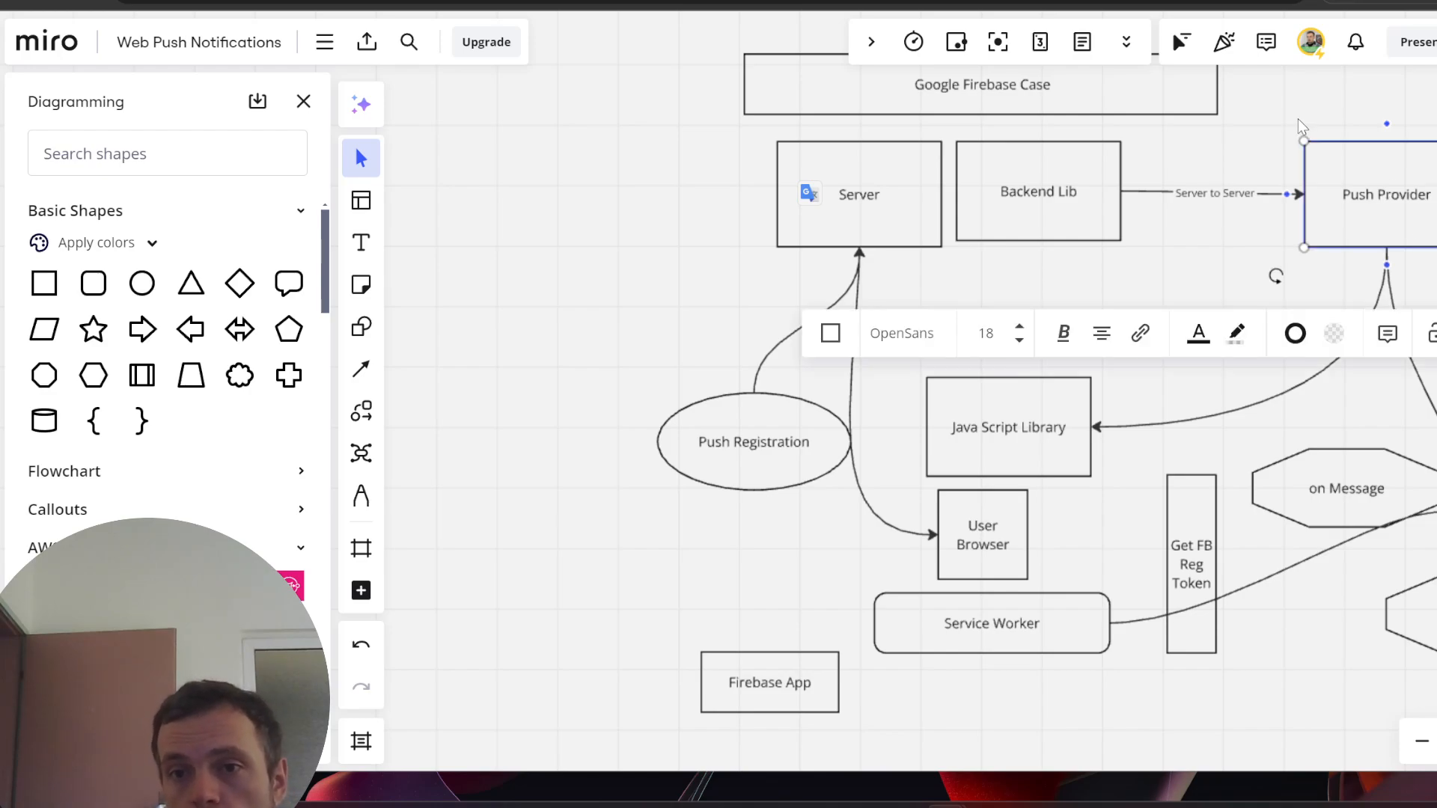
scroll(1061, 652, down, 5)
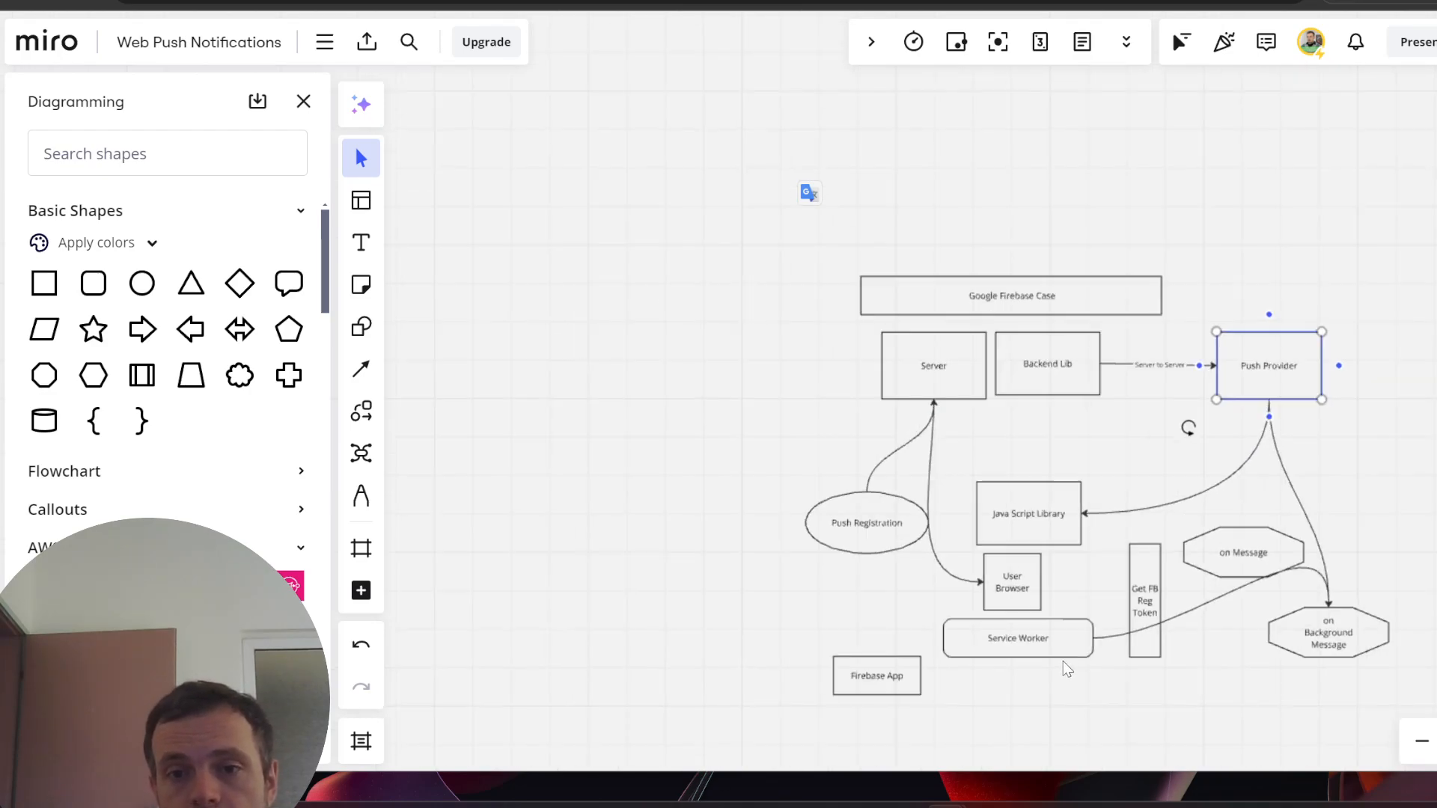
scroll(1422, 591, up, 3)
scroll(973, 674, down, 2)
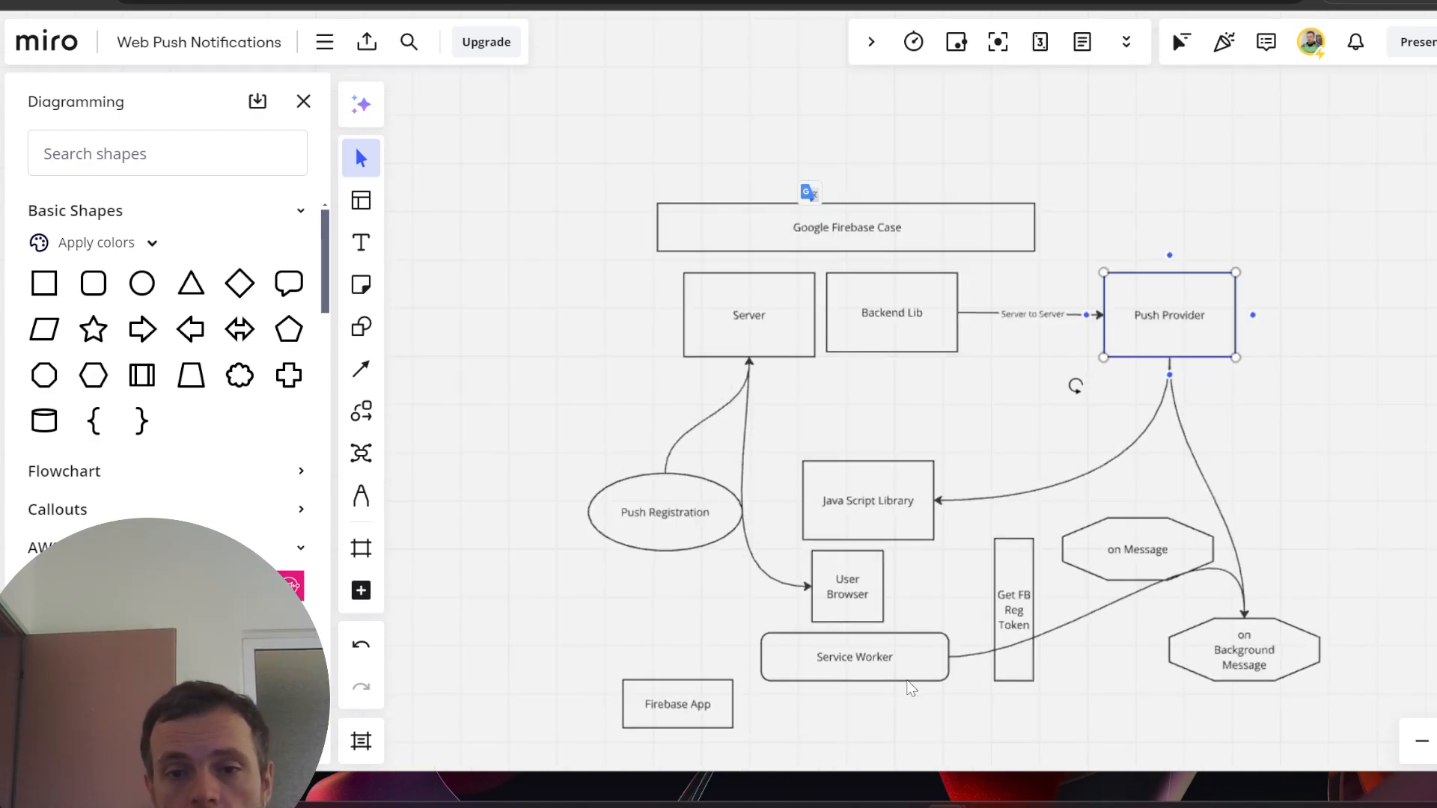
scroll(823, 747, up, 3)
click(823, 711)
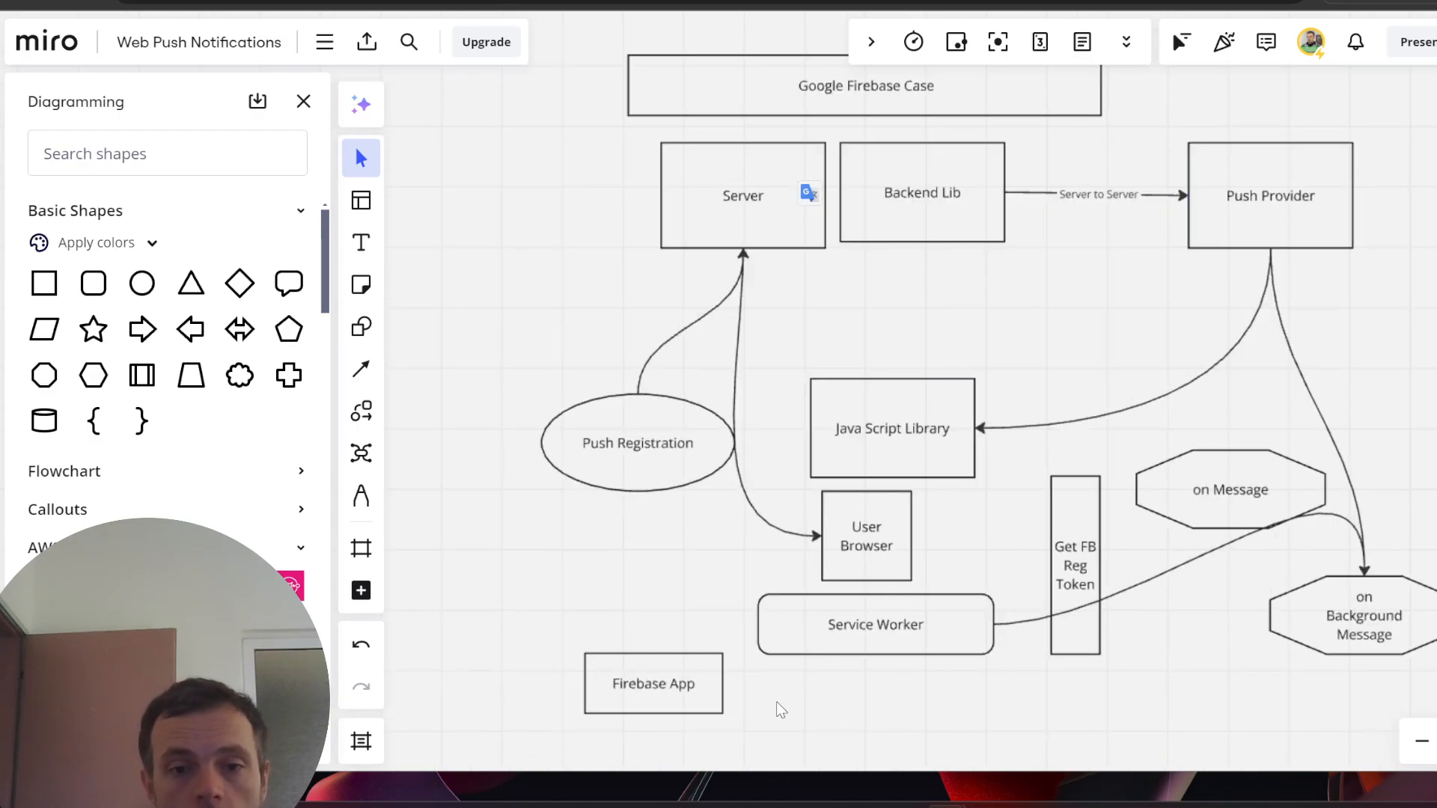
- Add a rectangle beside Firebase App, below Service Worker, labelled 'Messaging'
click(42, 285)
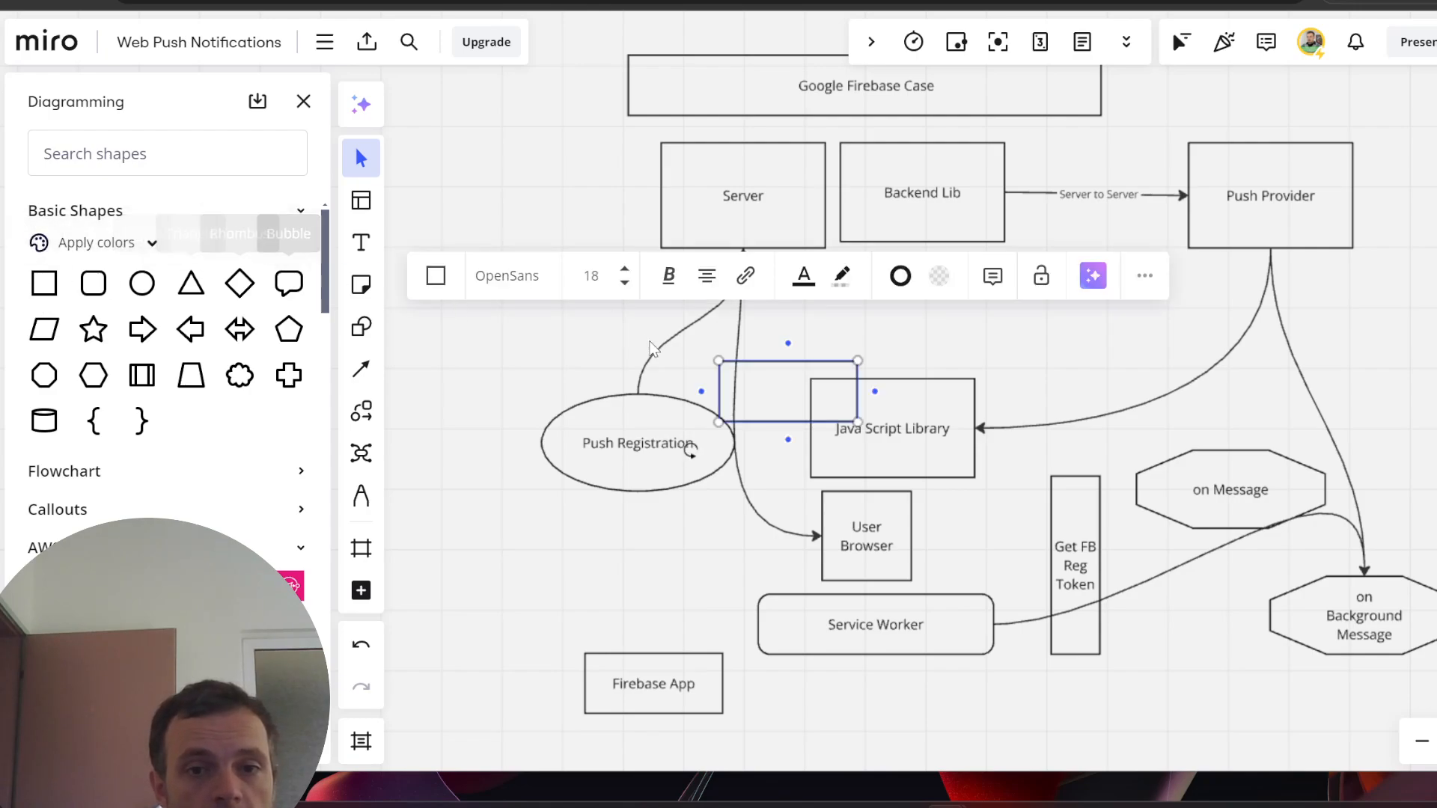
drag(757, 378, 796, 575)
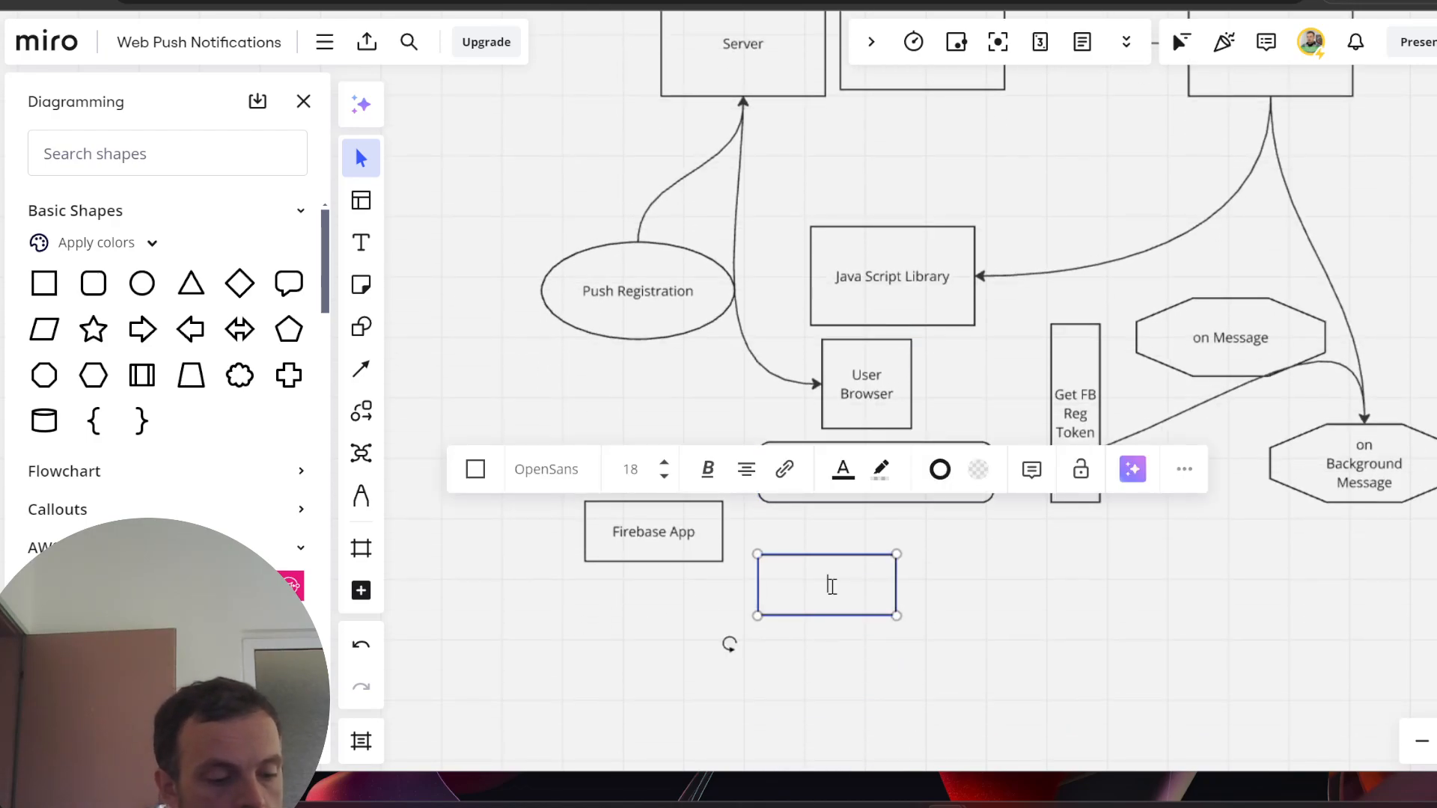
text(mesag)
key(ctrl+a)
text(m)
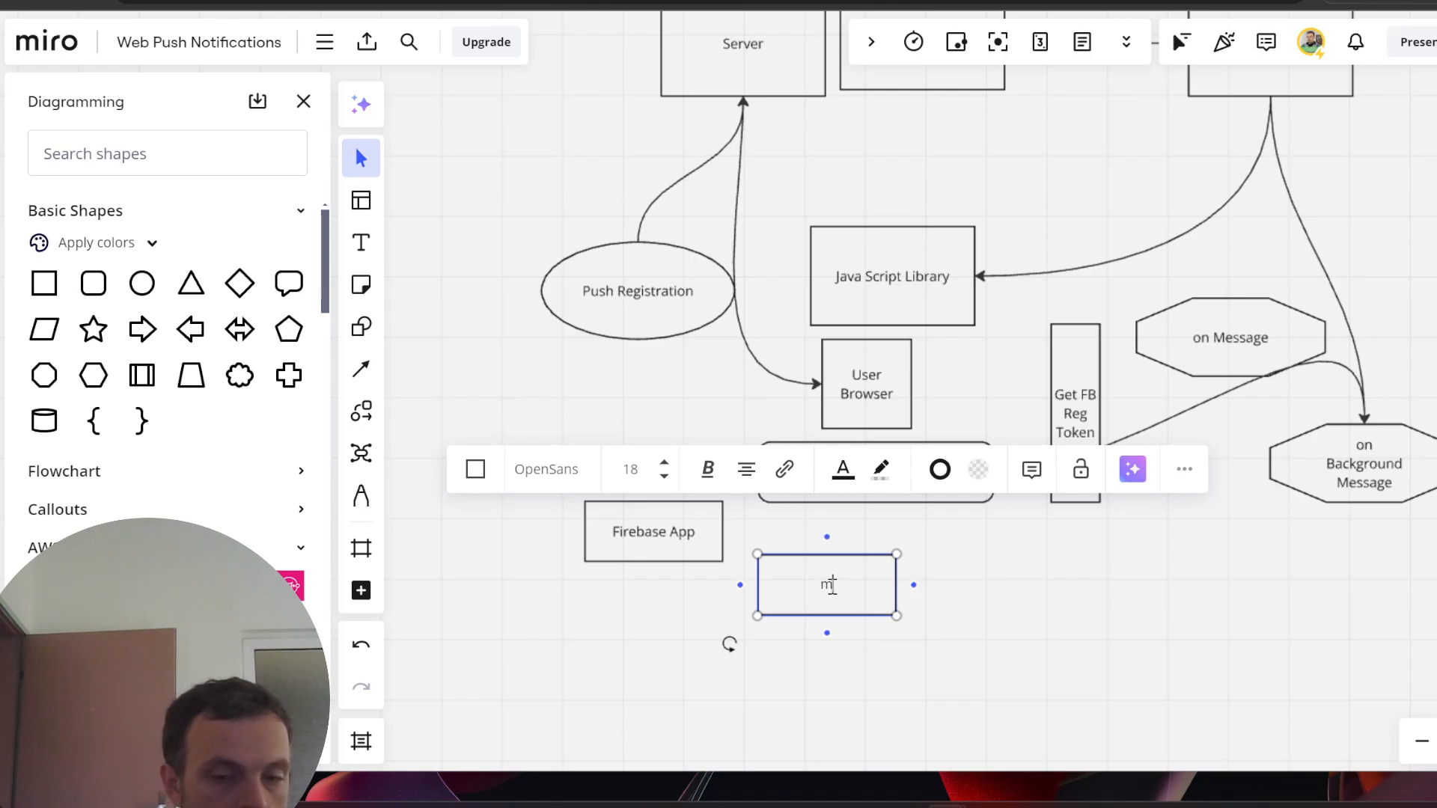
text(essaging)
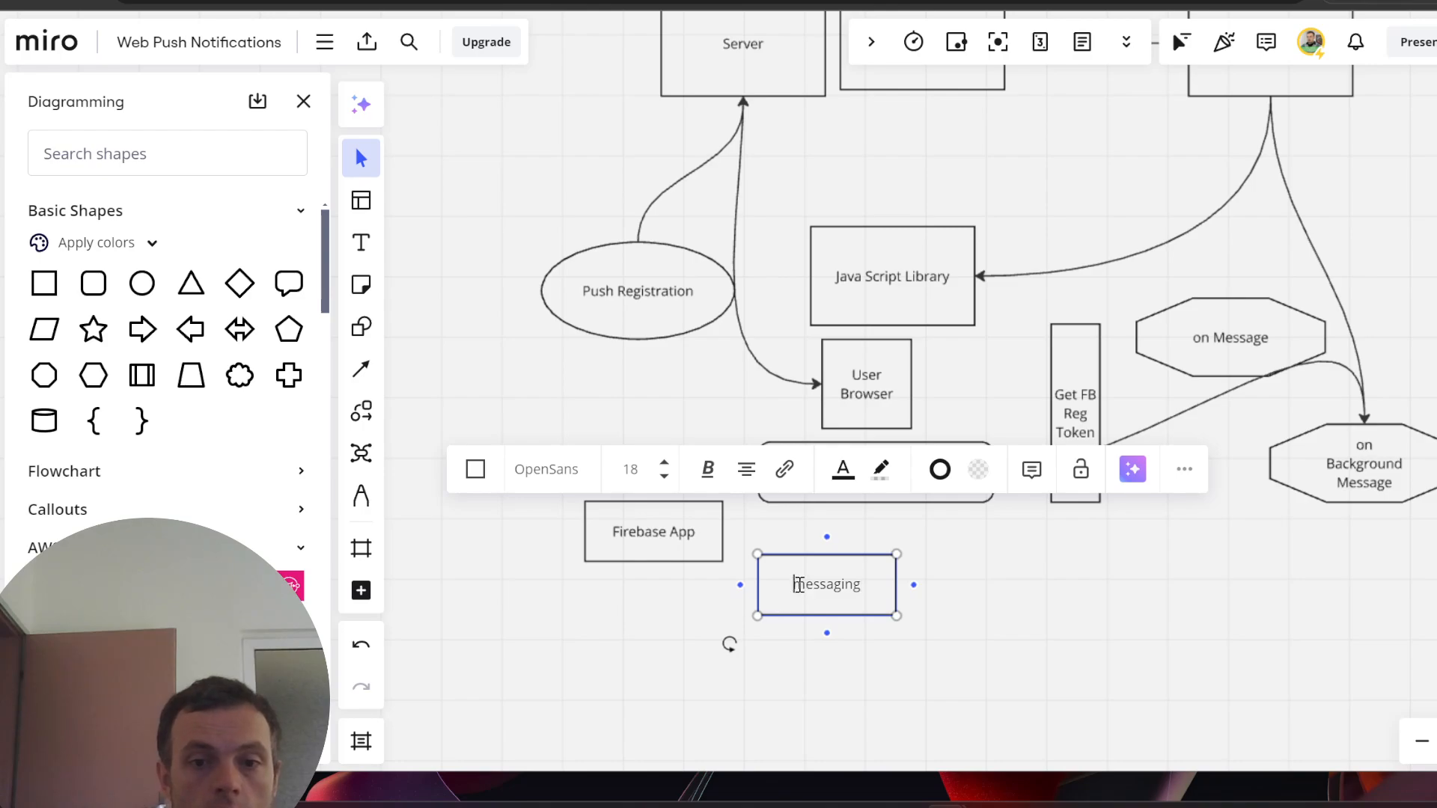
drag(793, 585, 799, 584)
text(M)
click(1042, 648)
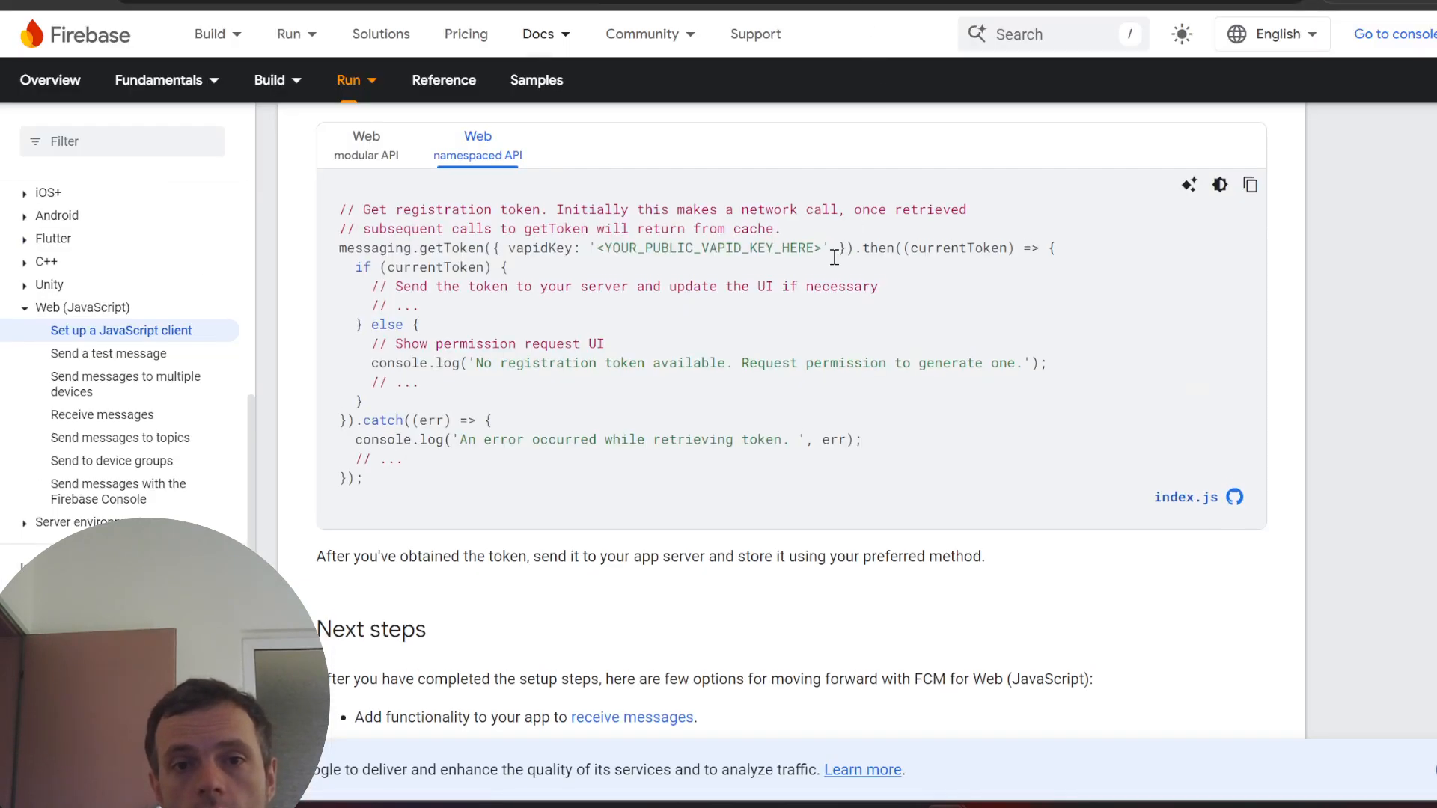
- Open the 'Send a test message' page from the documentation sidebar
scroll(835, 256, up, 15)
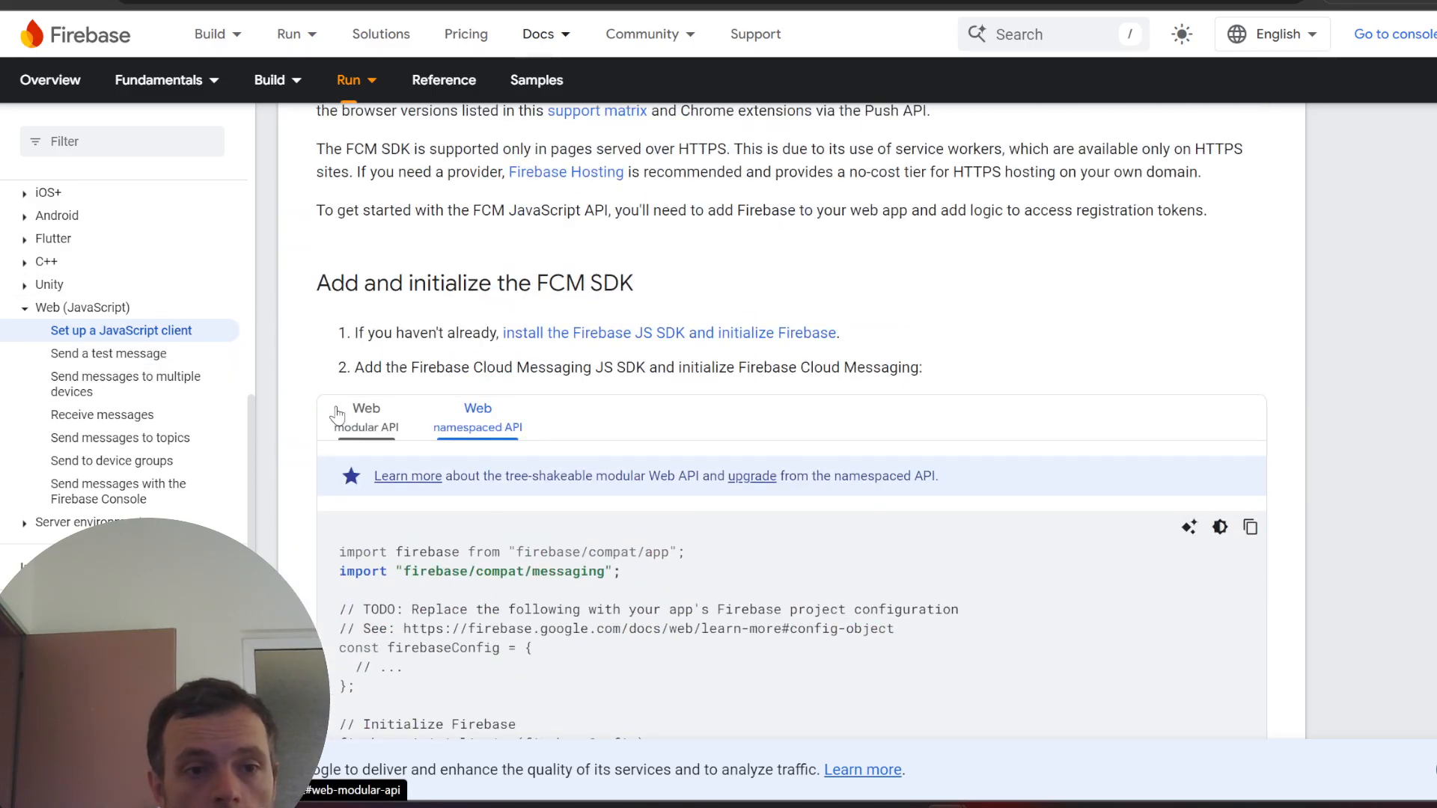
scroll(644, 374, down, 8)
scroll(845, 449, down, 15)
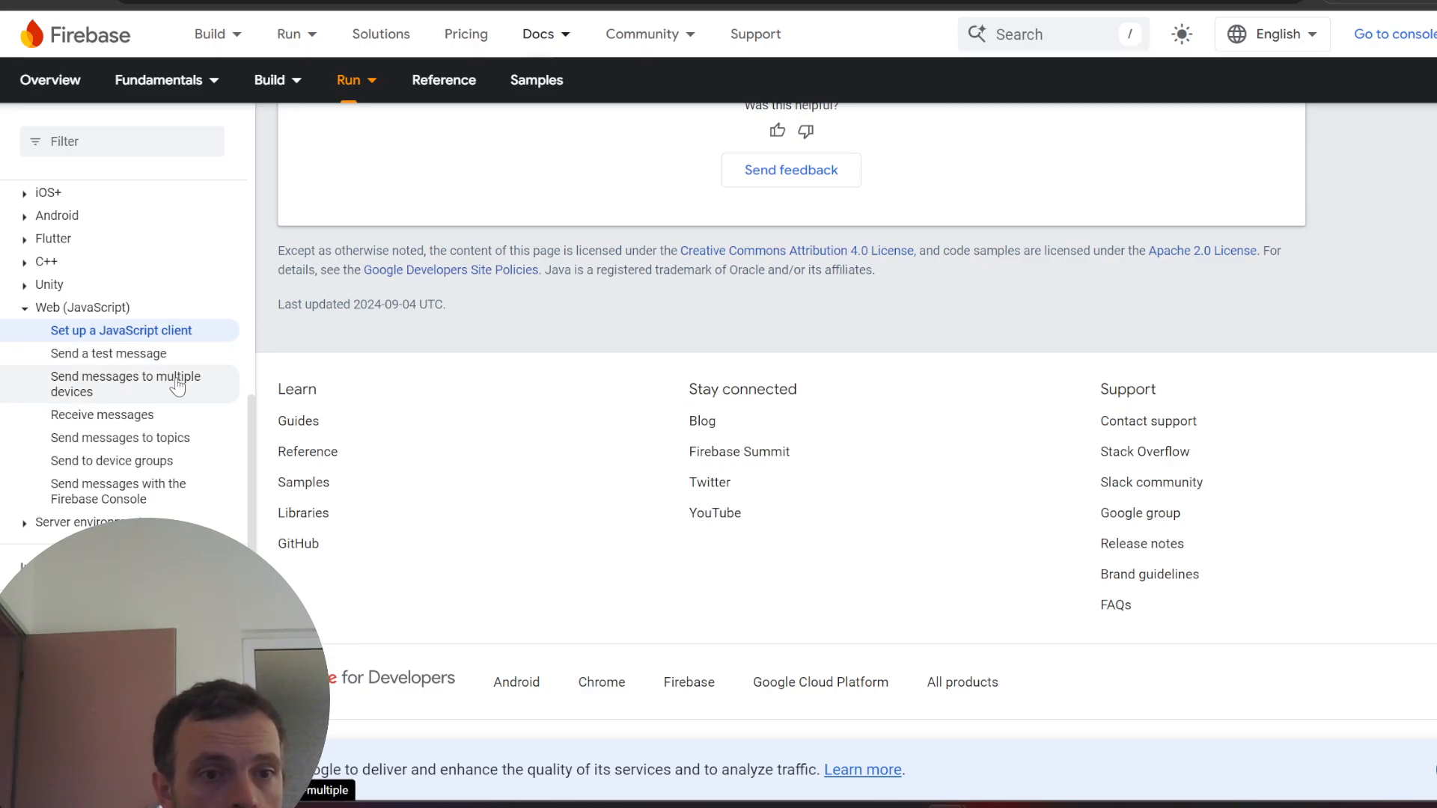
click(130, 355)
scroll(112, 389, down, 1)
scroll(746, 530, down, 6)
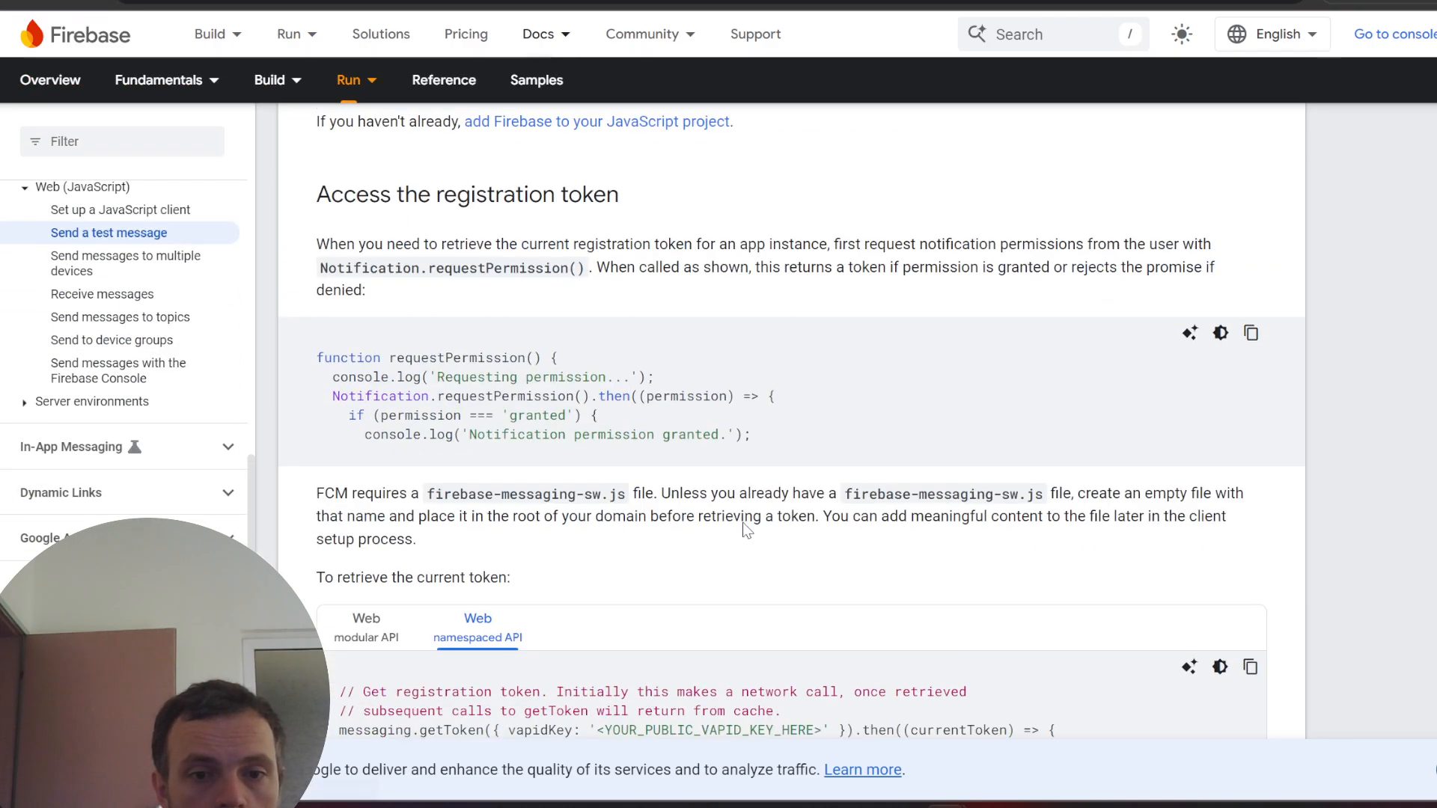
scroll(746, 530, down, 20)
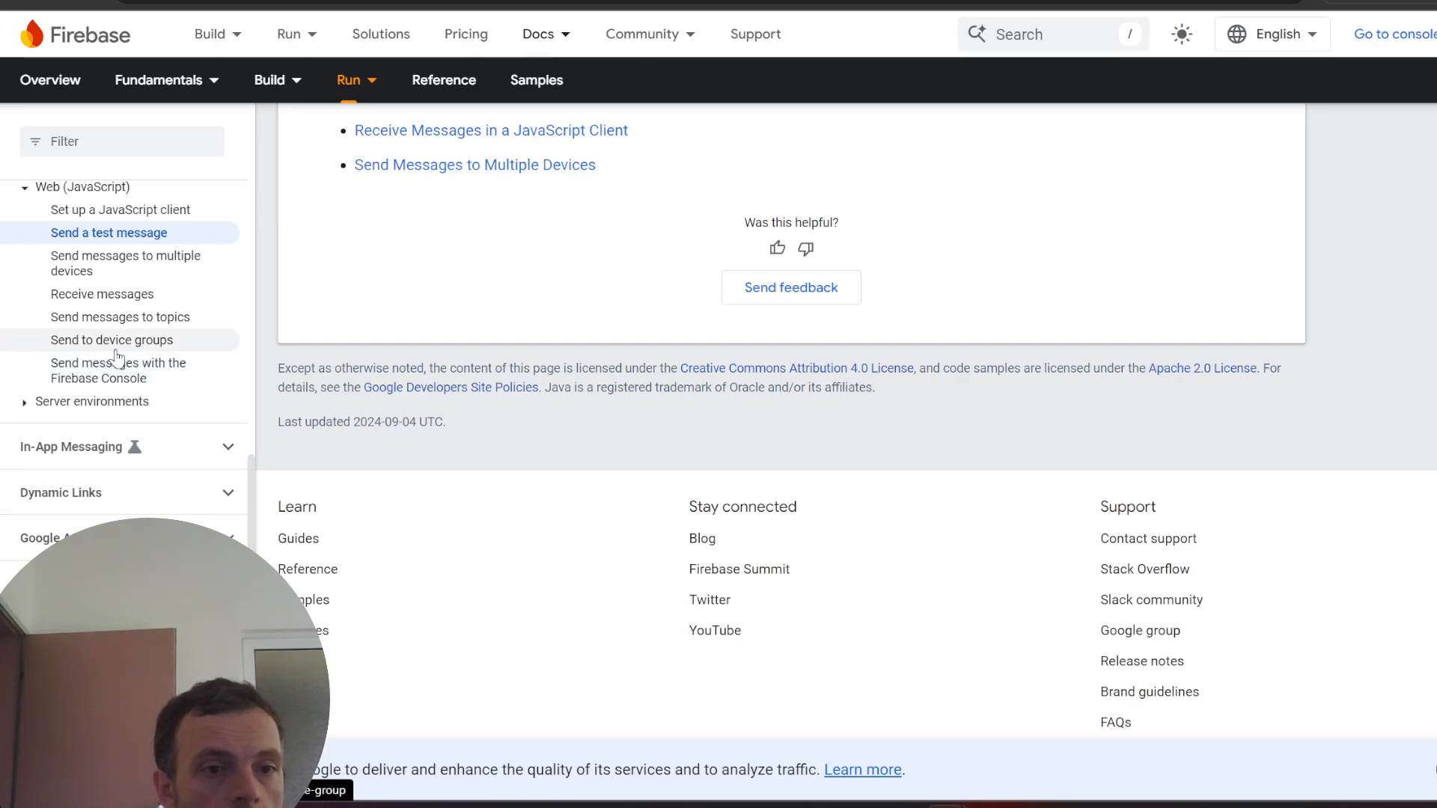
- Open and read the 'Set up a JavaScript client' guide
click(97, 402)
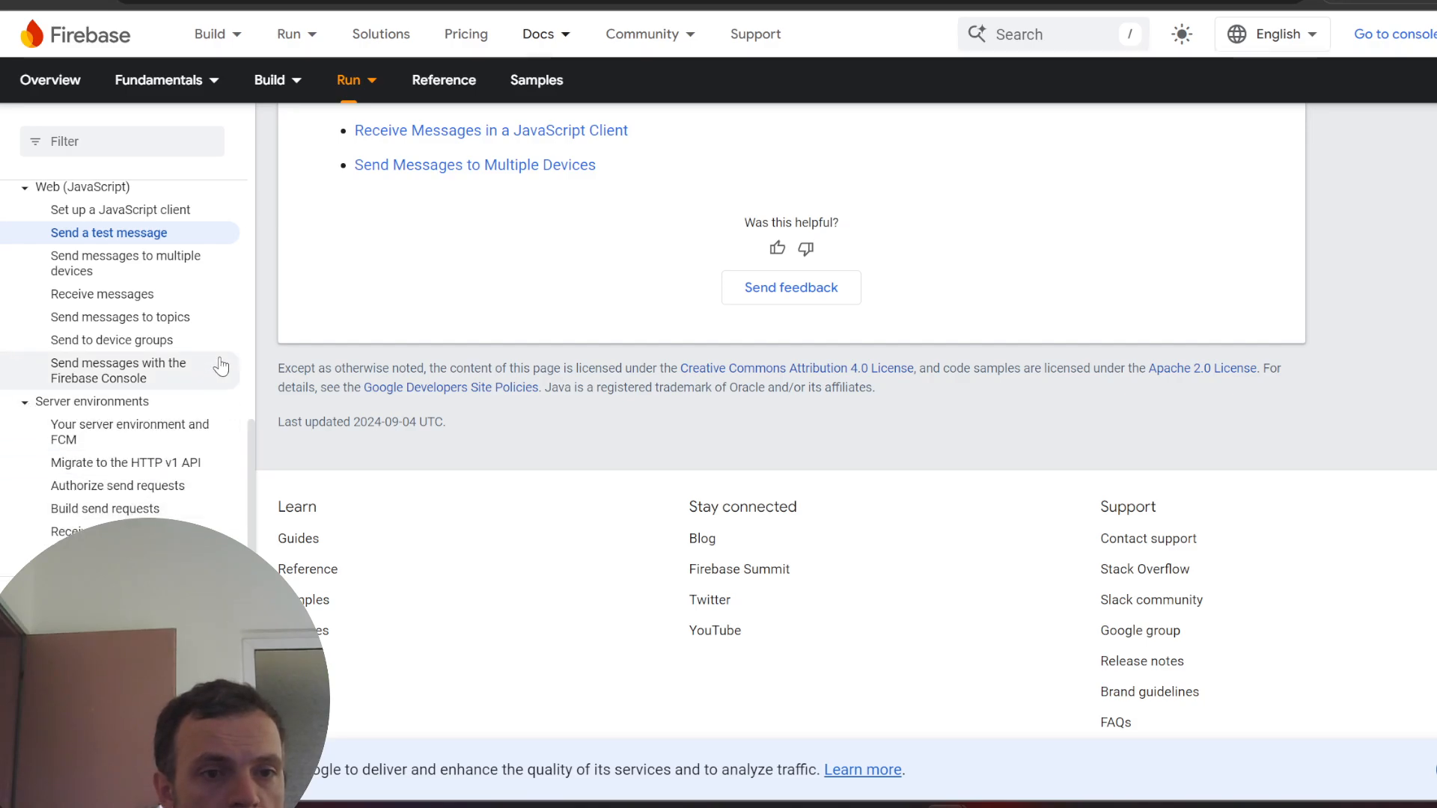
scroll(199, 337, up, 2)
click(131, 307)
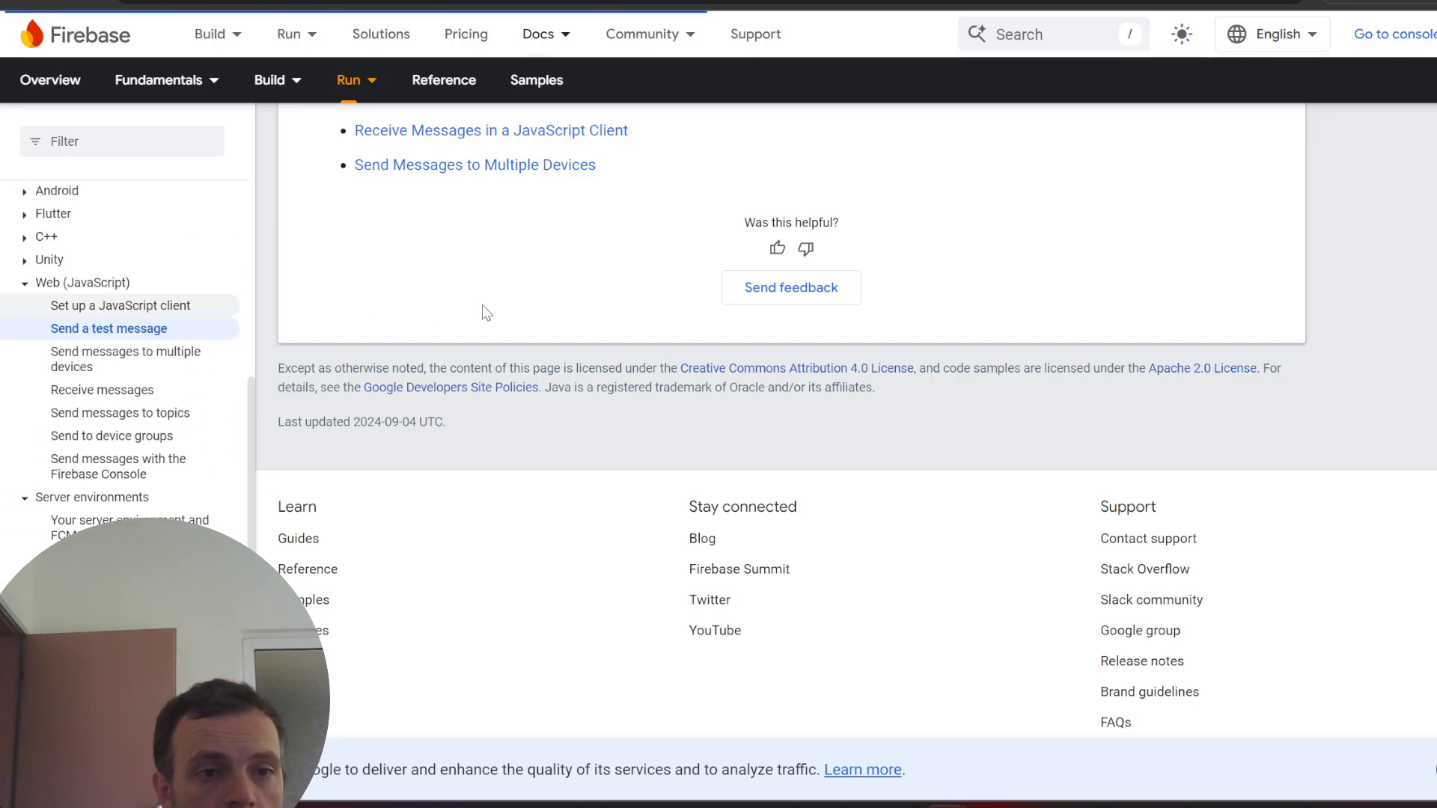
scroll(599, 381, down, 8)
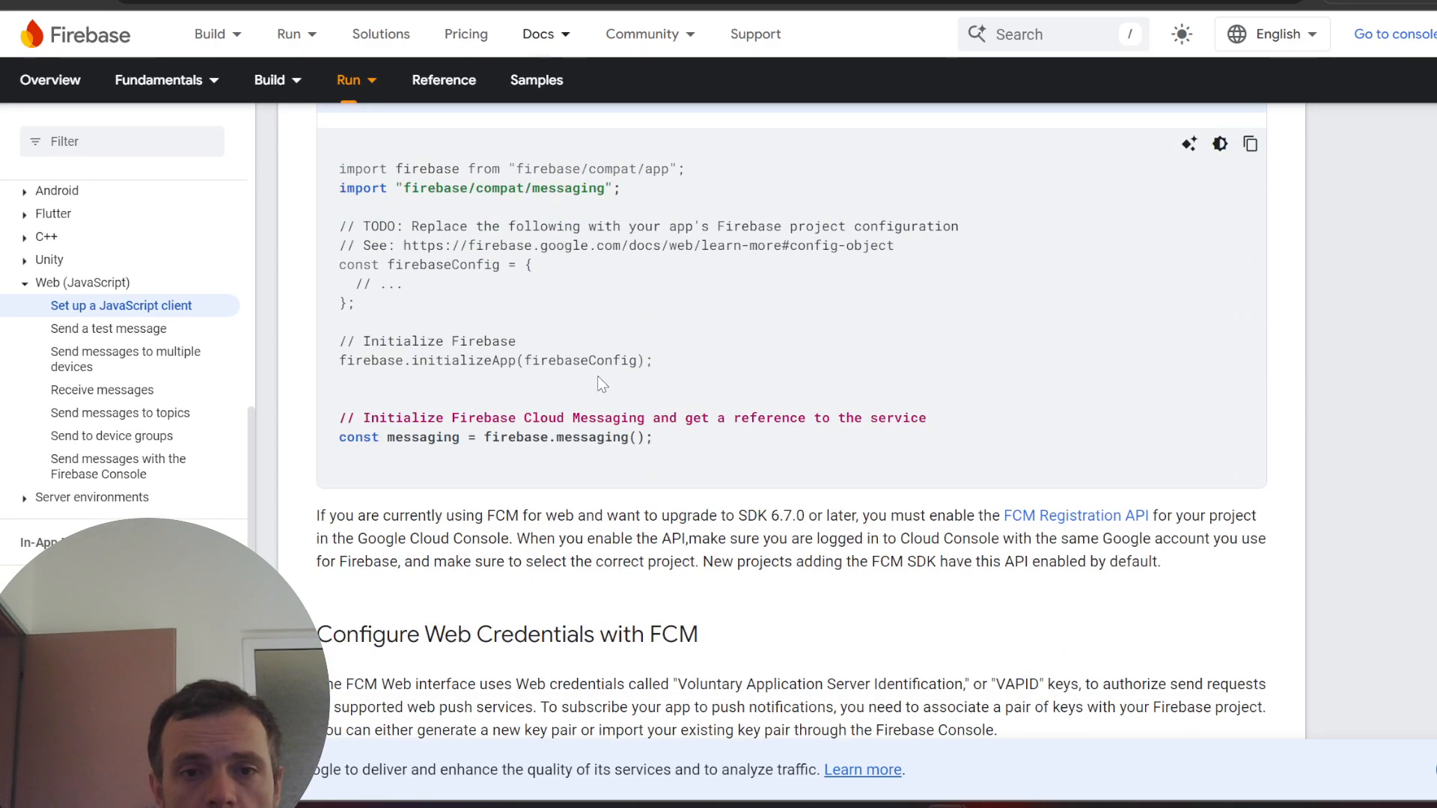
scroll(602, 384, up, 2)
drag(437, 284, 771, 288)
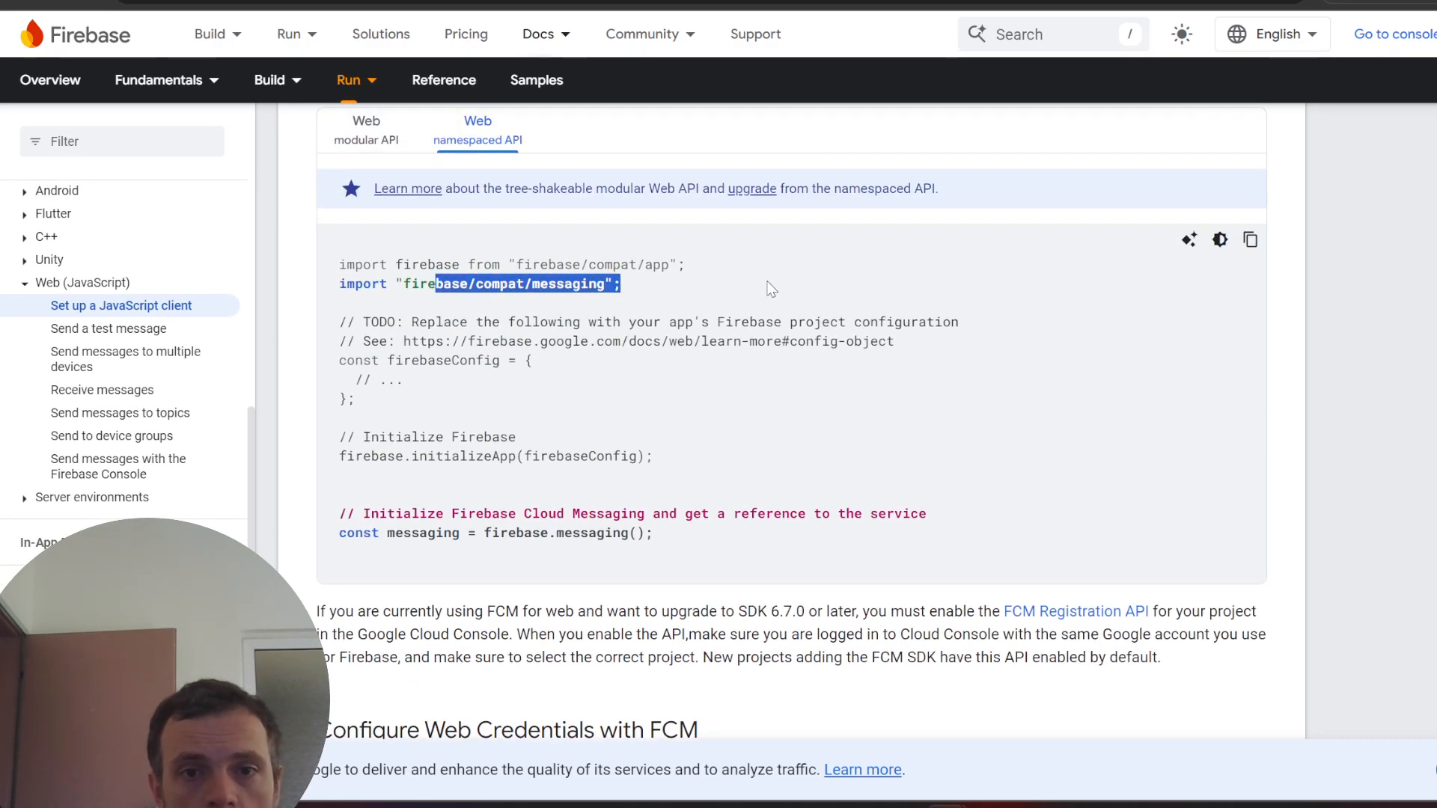
scroll(795, 337, down, 15)
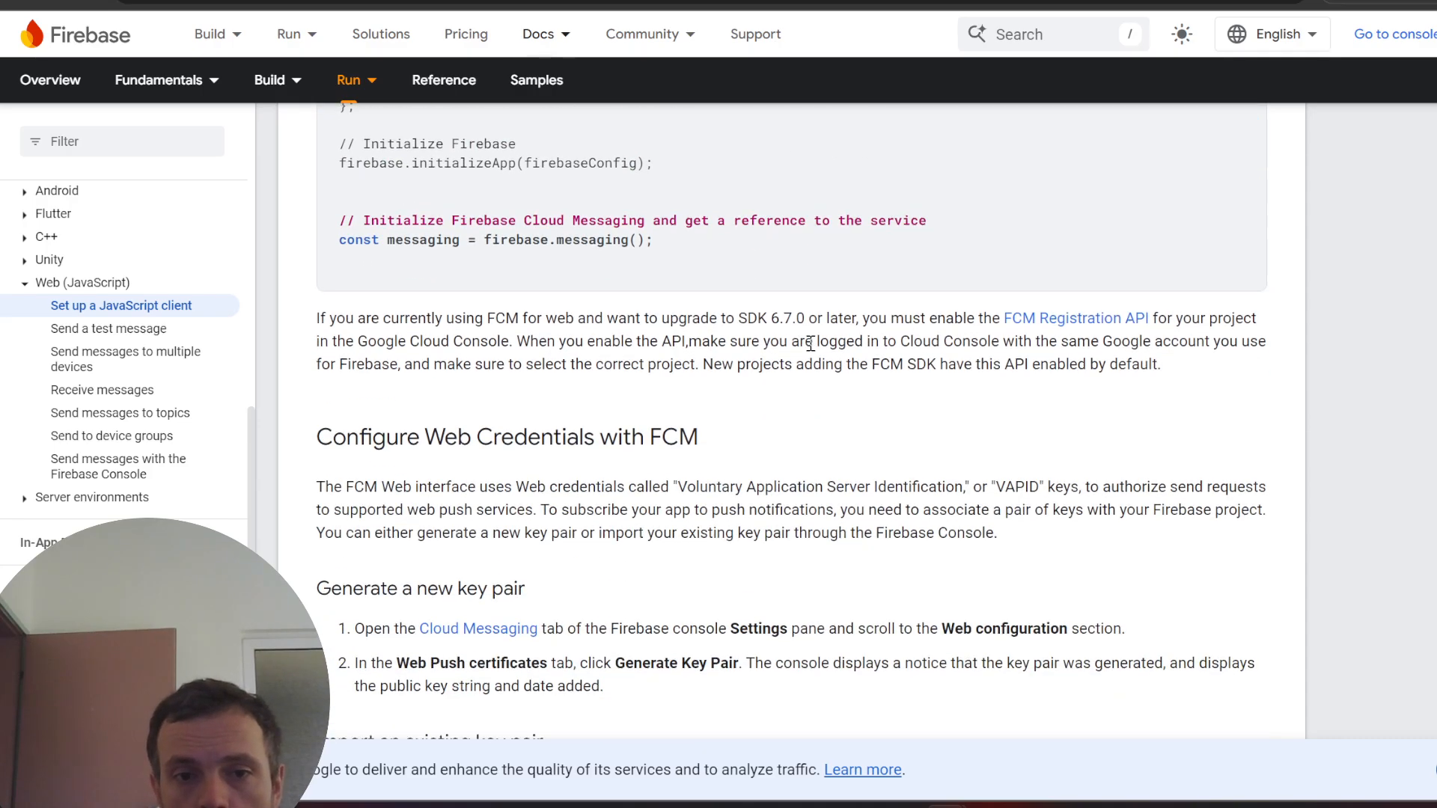
scroll(791, 395, down, 9)
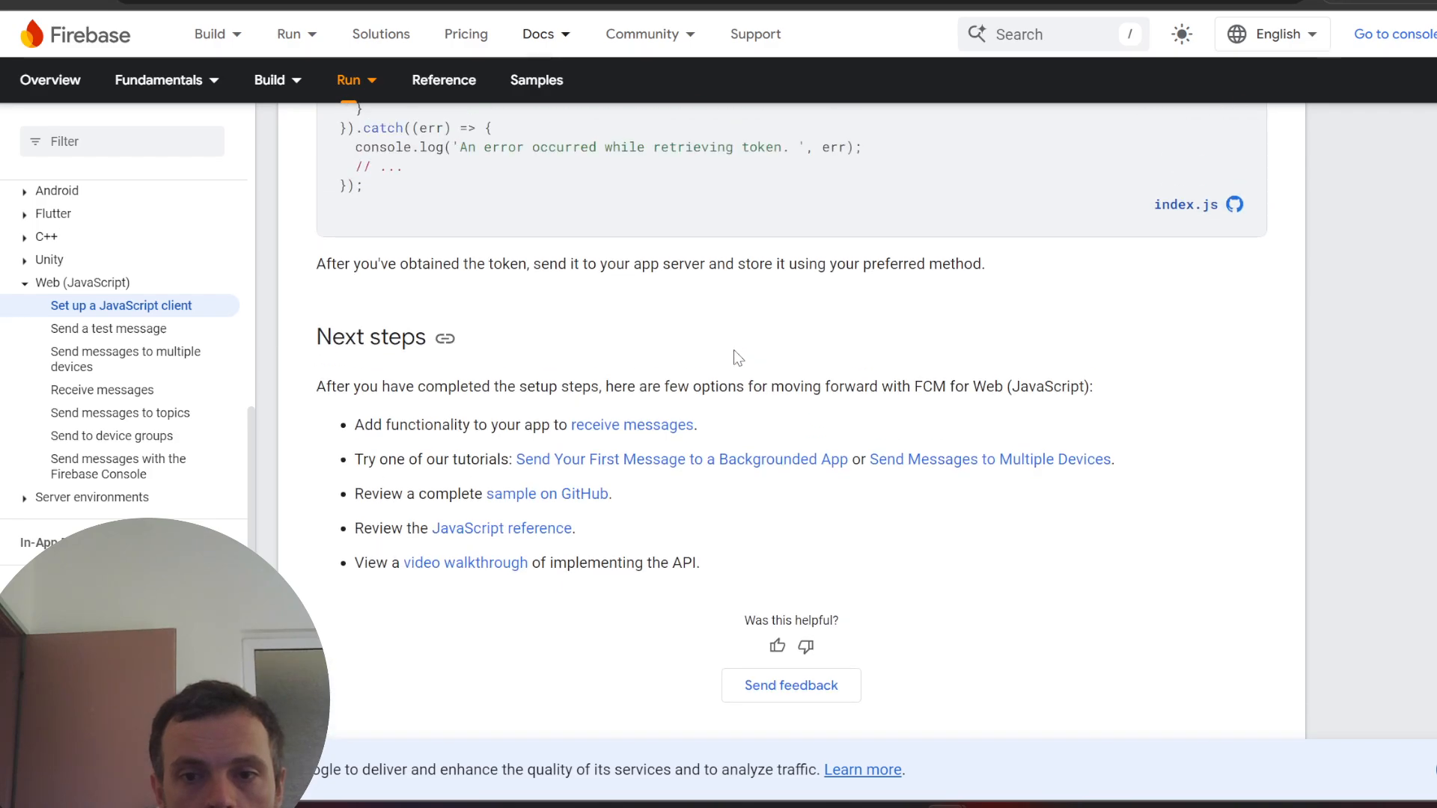
scroll(796, 383, up, 1)
scroll(795, 382, up, 2)
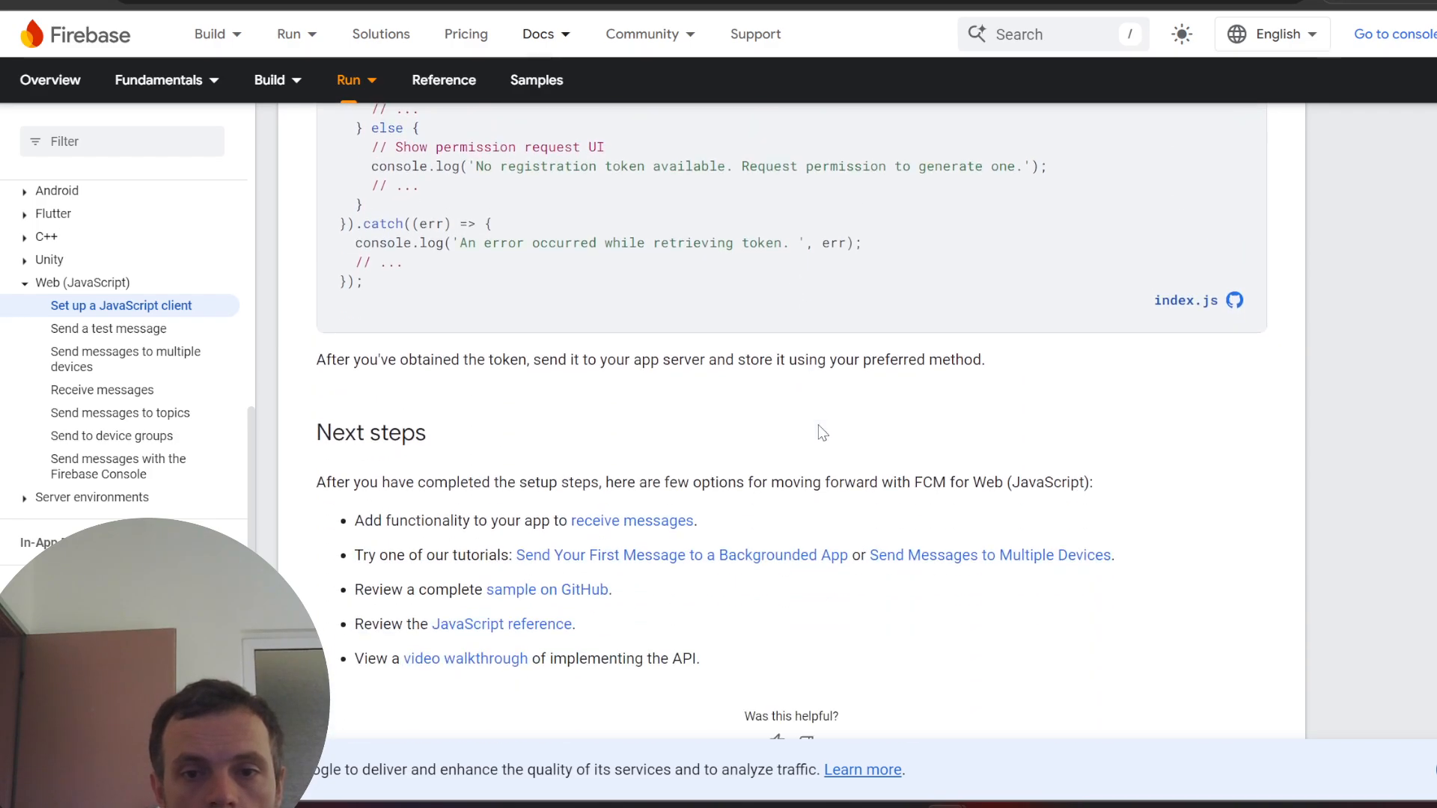
- Follow the backgrounded-app tutorial and mark the VAPID part of the vapidKey placeholder
click(776, 554)
scroll(798, 475, down, 6)
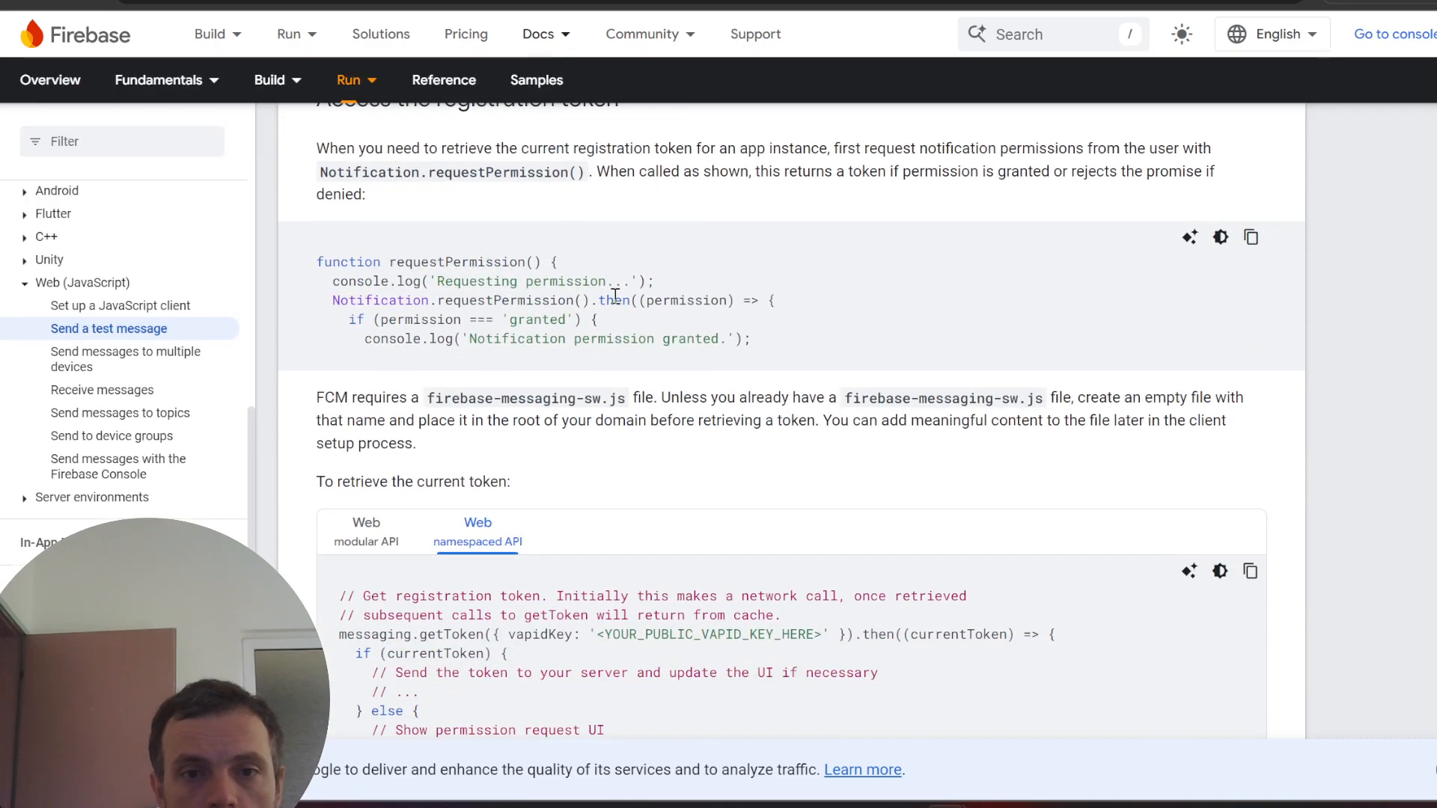
scroll(615, 299, down, 2)
scroll(823, 397, down, 3)
scroll(729, 366, up, 3)
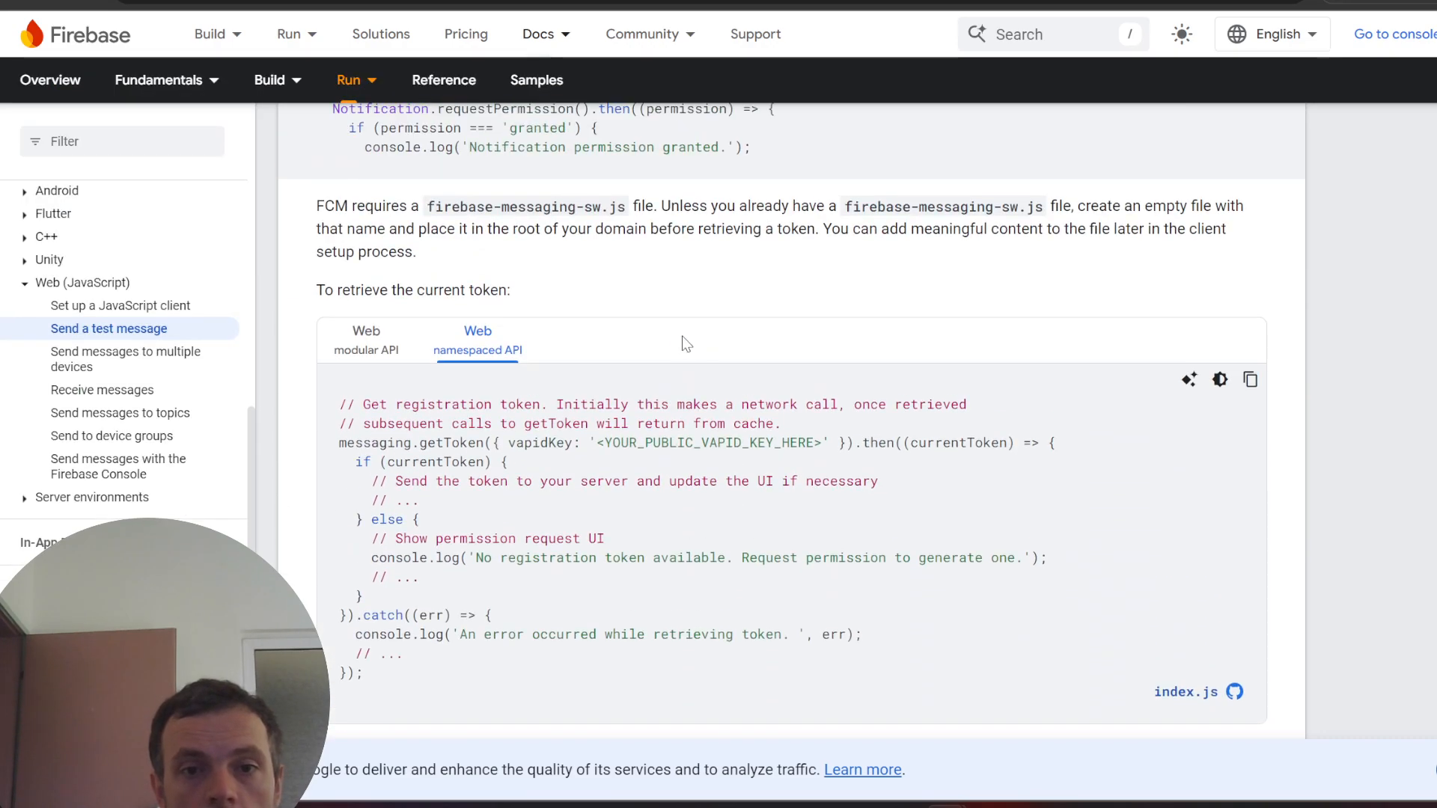
drag(707, 444, 743, 444)
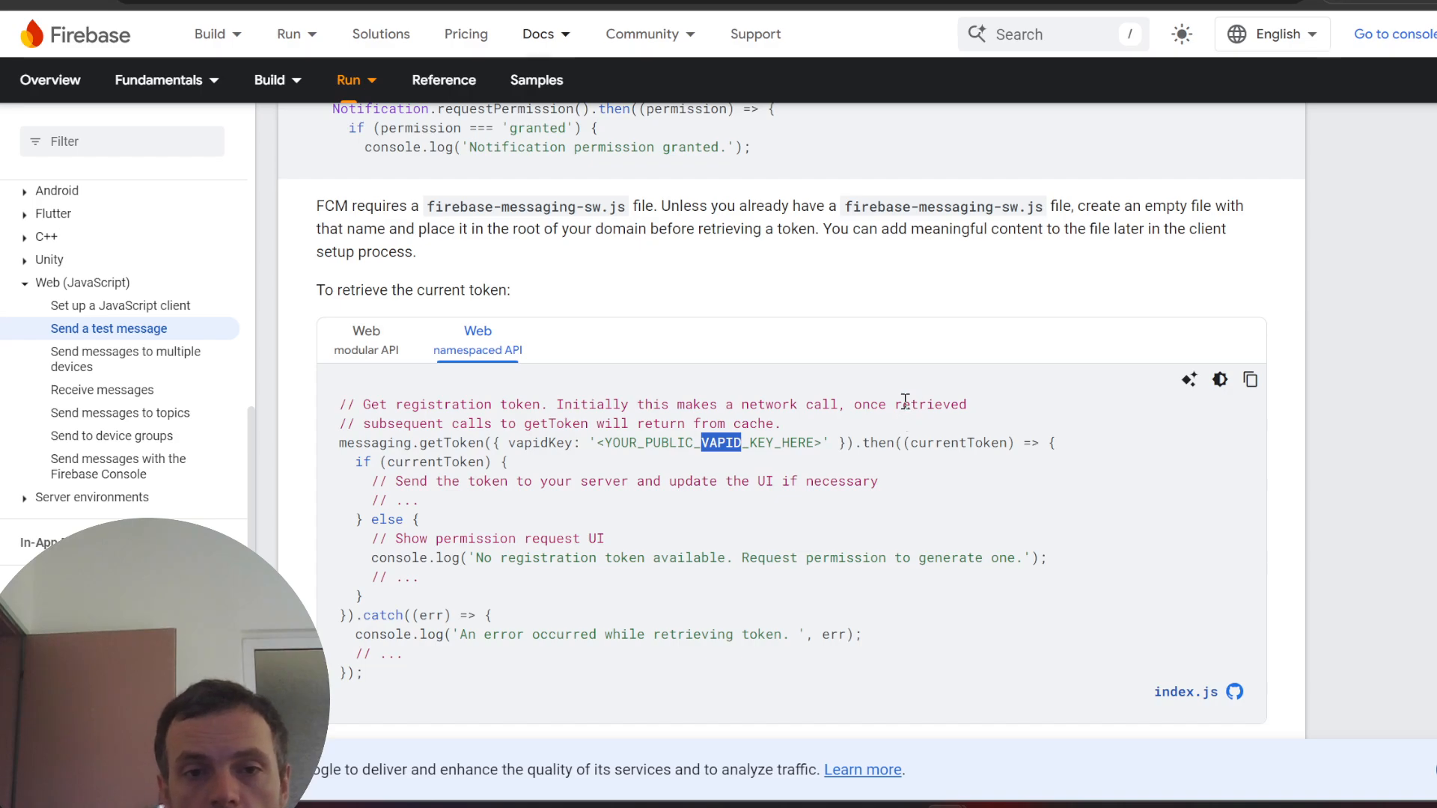
scroll(906, 402, down, 1)
drag(653, 351, 746, 356)
scroll(754, 425, down, 11)
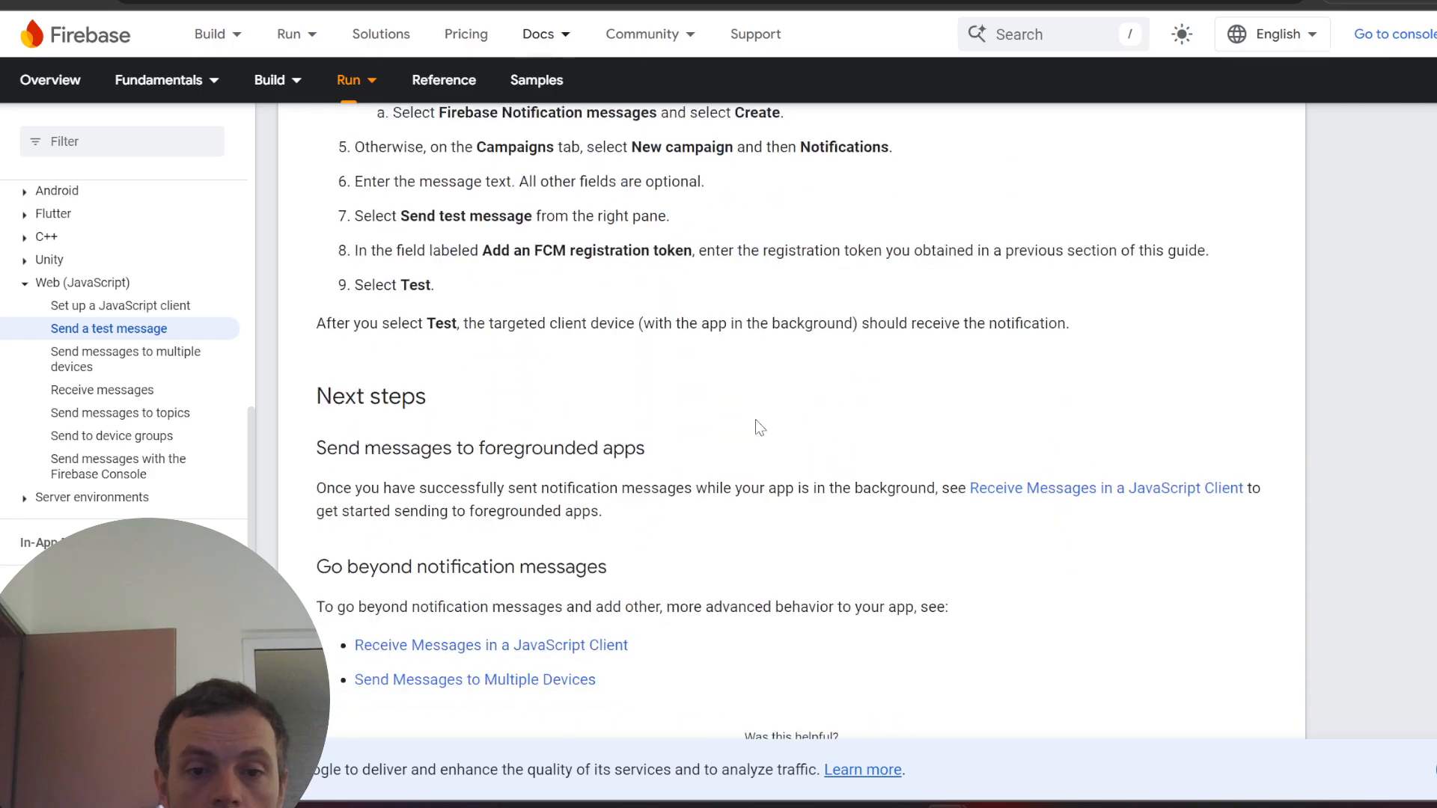
scroll(759, 404, up, 5)
scroll(760, 404, up, 12)
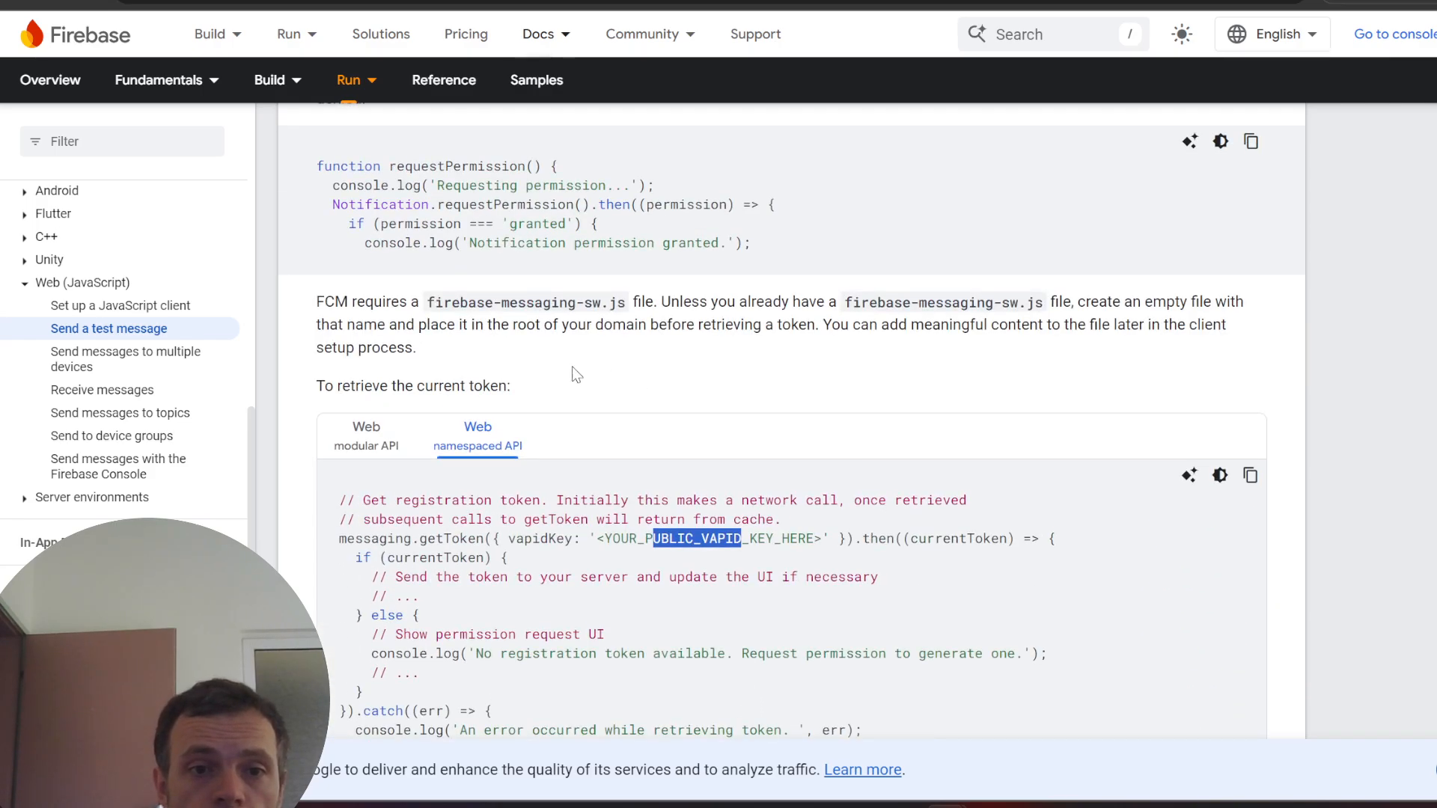
scroll(410, 437, down, 2)
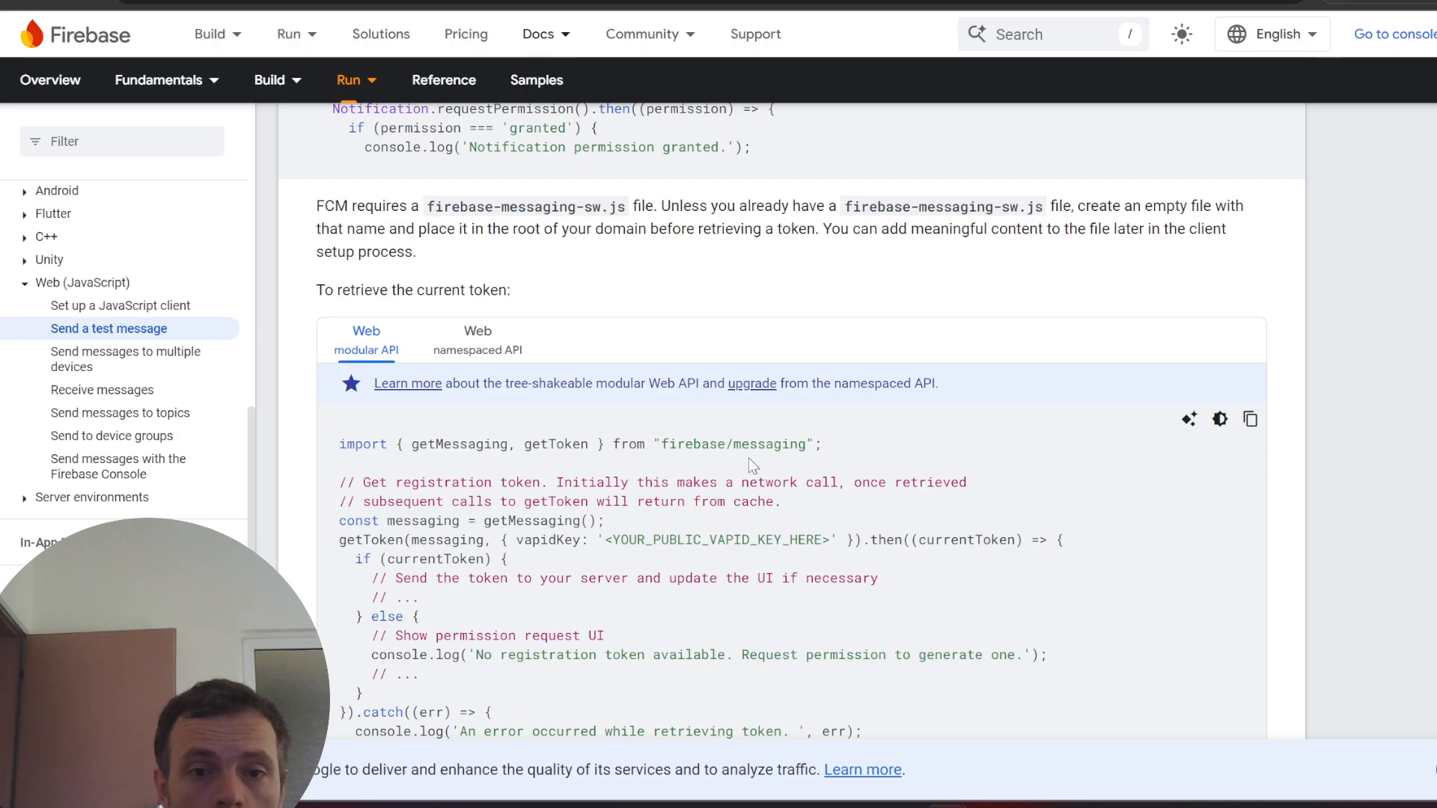
- Show the modular API token code, then open 'Receive Messages in a JavaScript Client'
click(494, 353)
scroll(763, 416, down, 10)
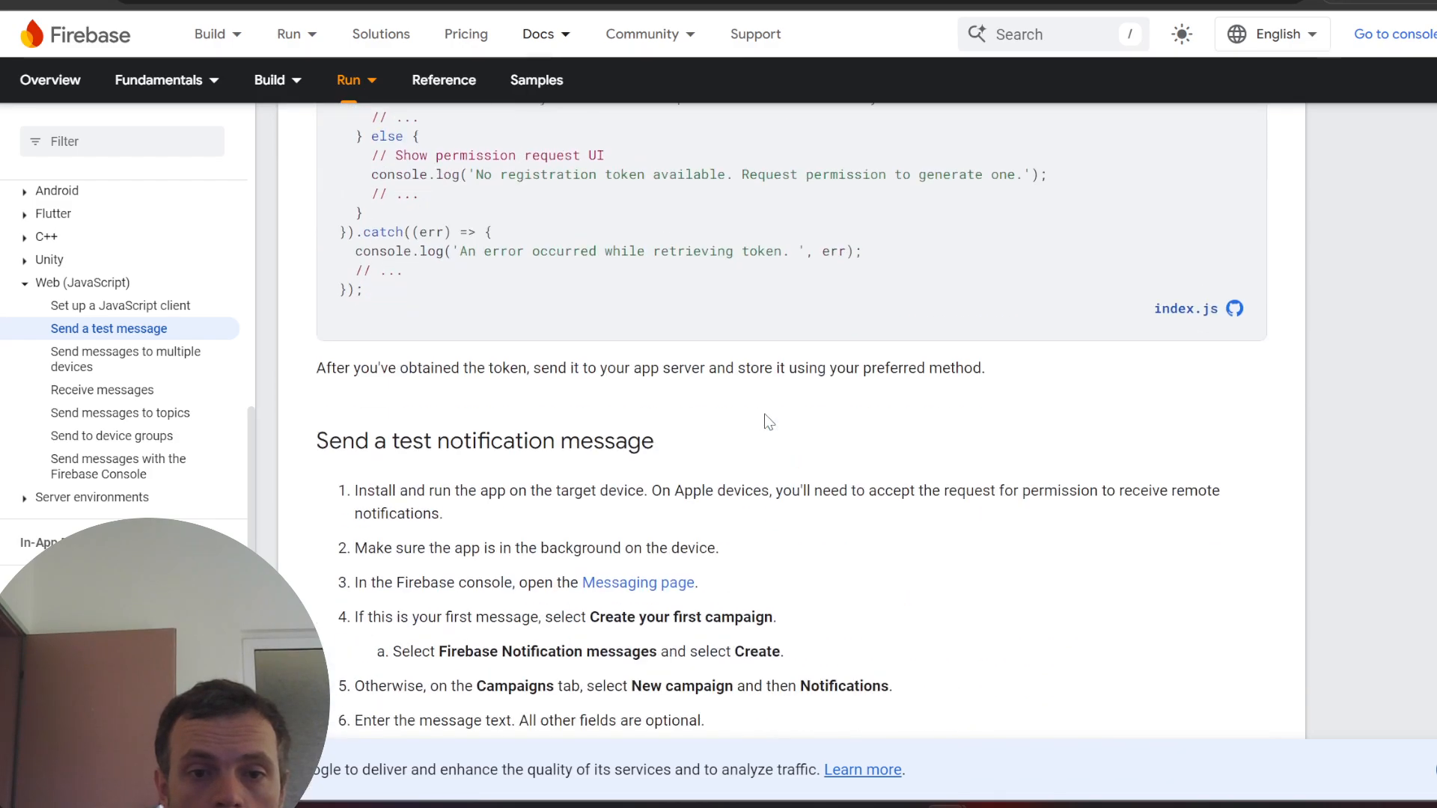
scroll(710, 482, down, 5)
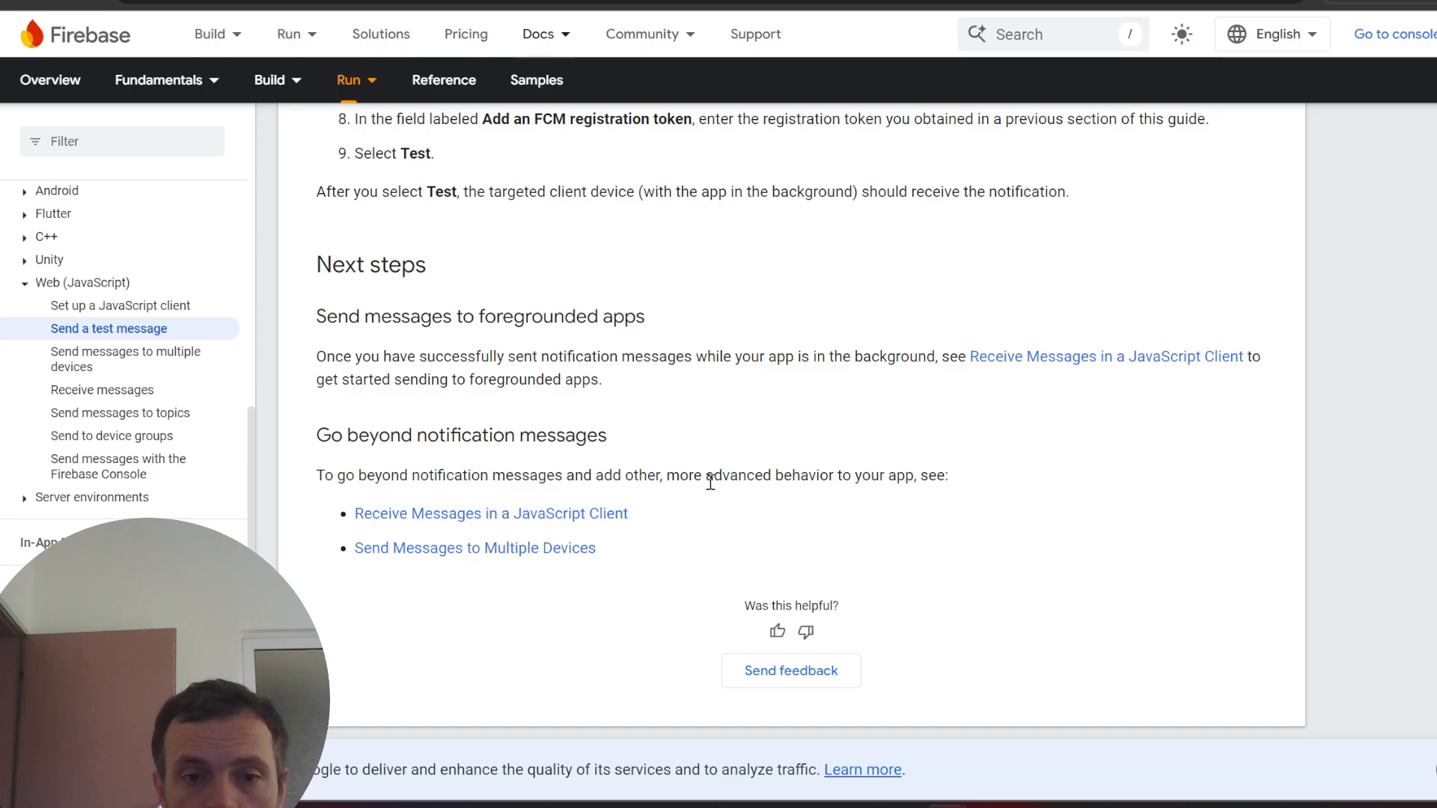
scroll(706, 482, up, 20)
scroll(586, 430, up, 5)
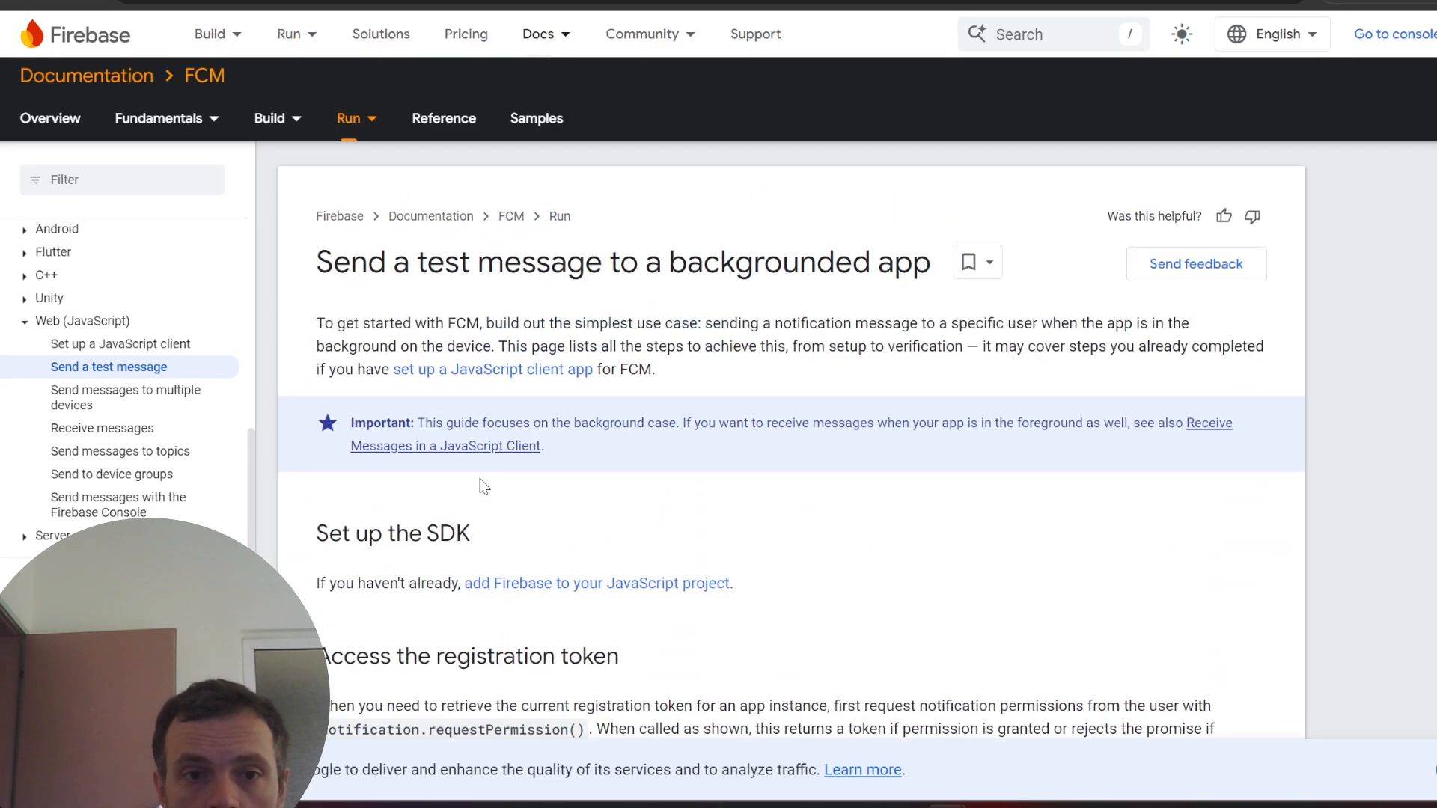
scroll(603, 505, down, 12)
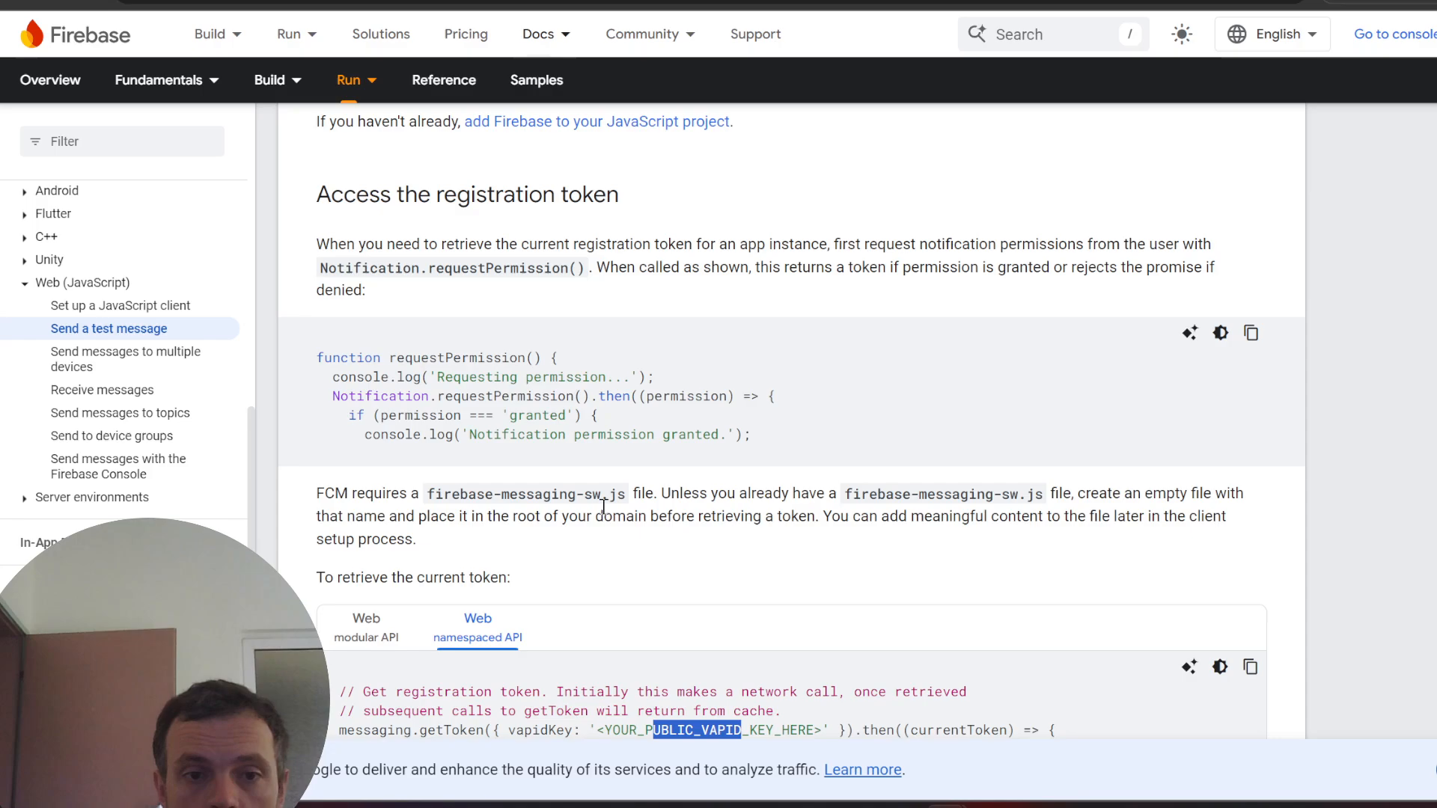
scroll(588, 458, down, 7)
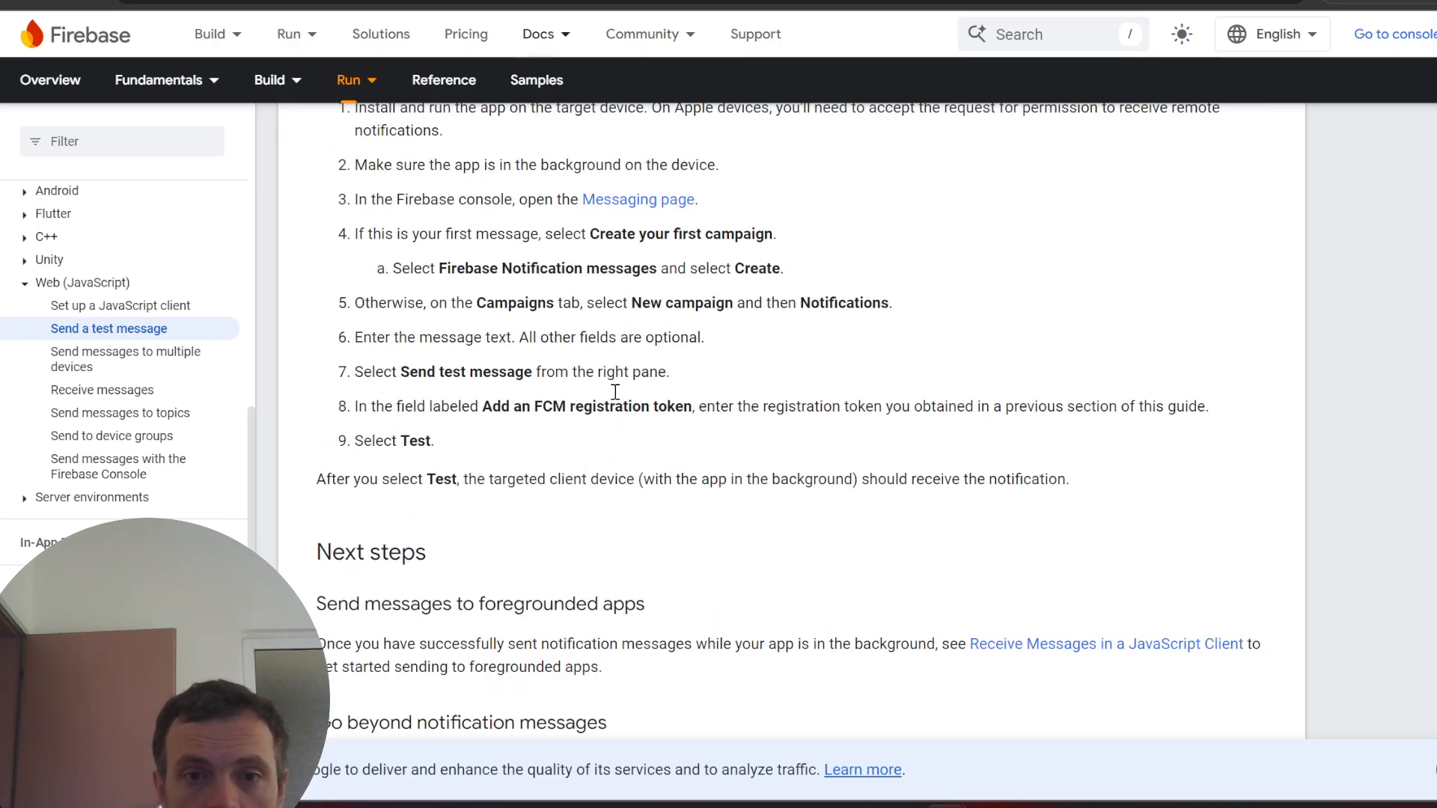
scroll(774, 516, down, 5)
scroll(774, 516, down, 1)
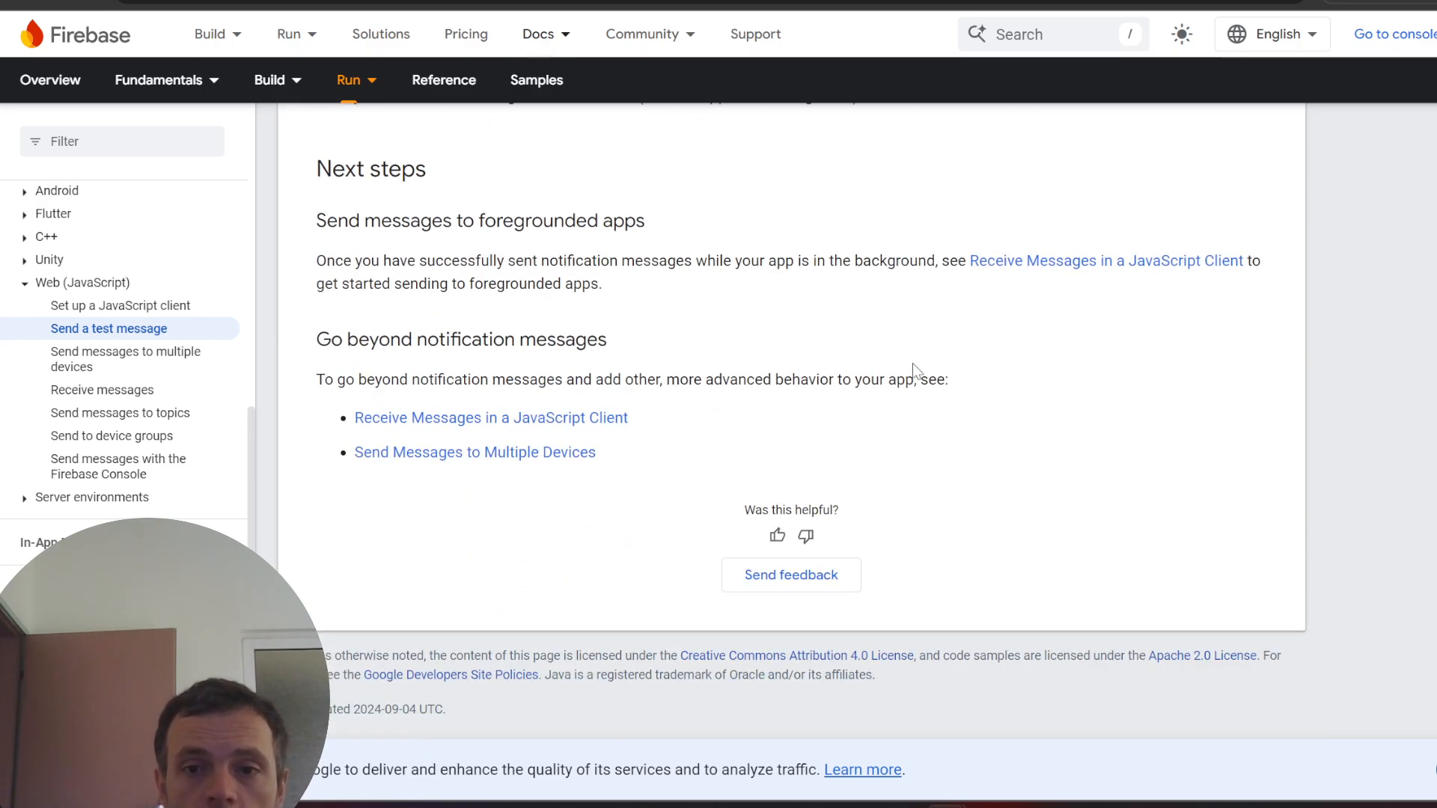
click(1111, 271)
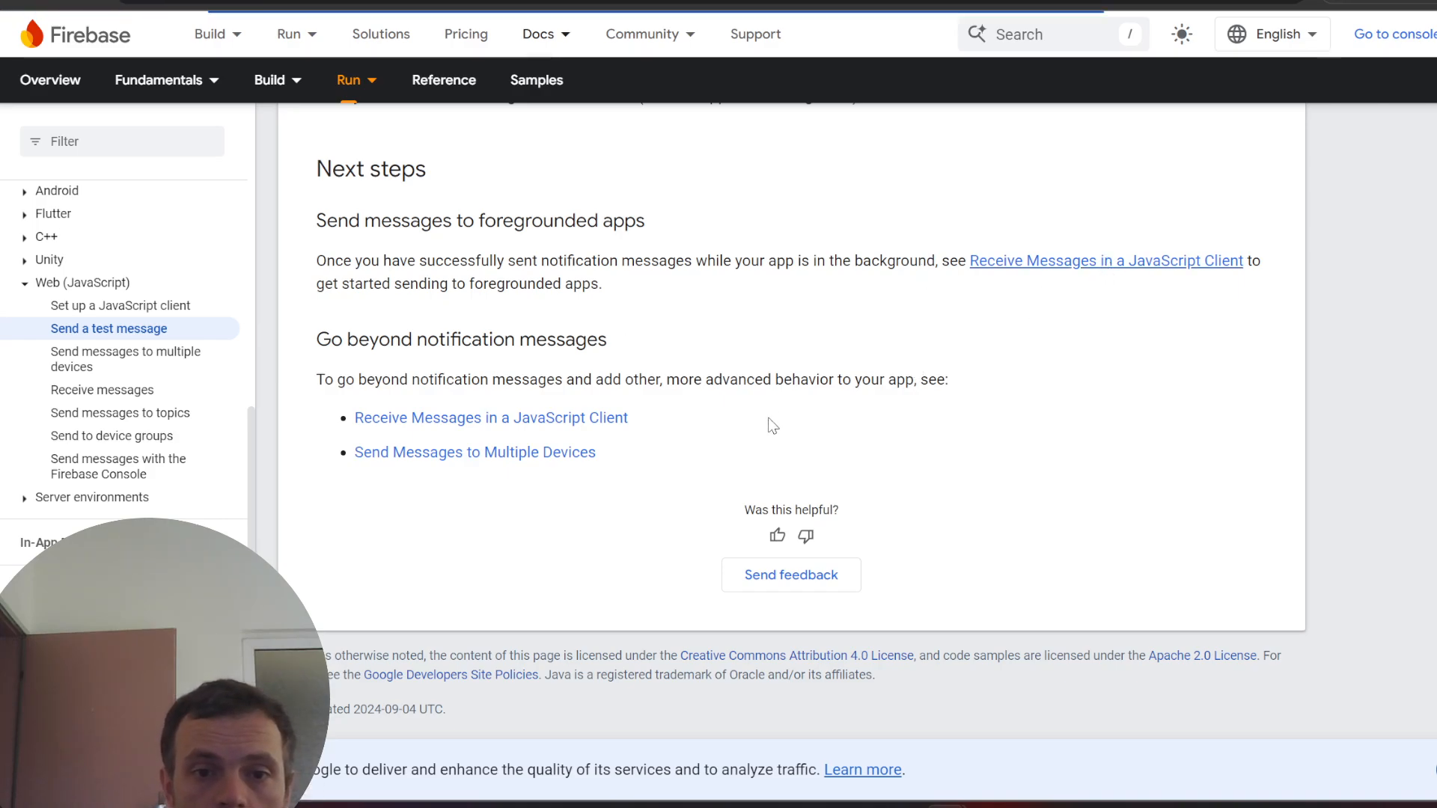
- Scroll the Receive messages page to the onBackgroundMessage sample and show its modular API version
scroll(722, 440, down, 3)
scroll(599, 426, up, 3)
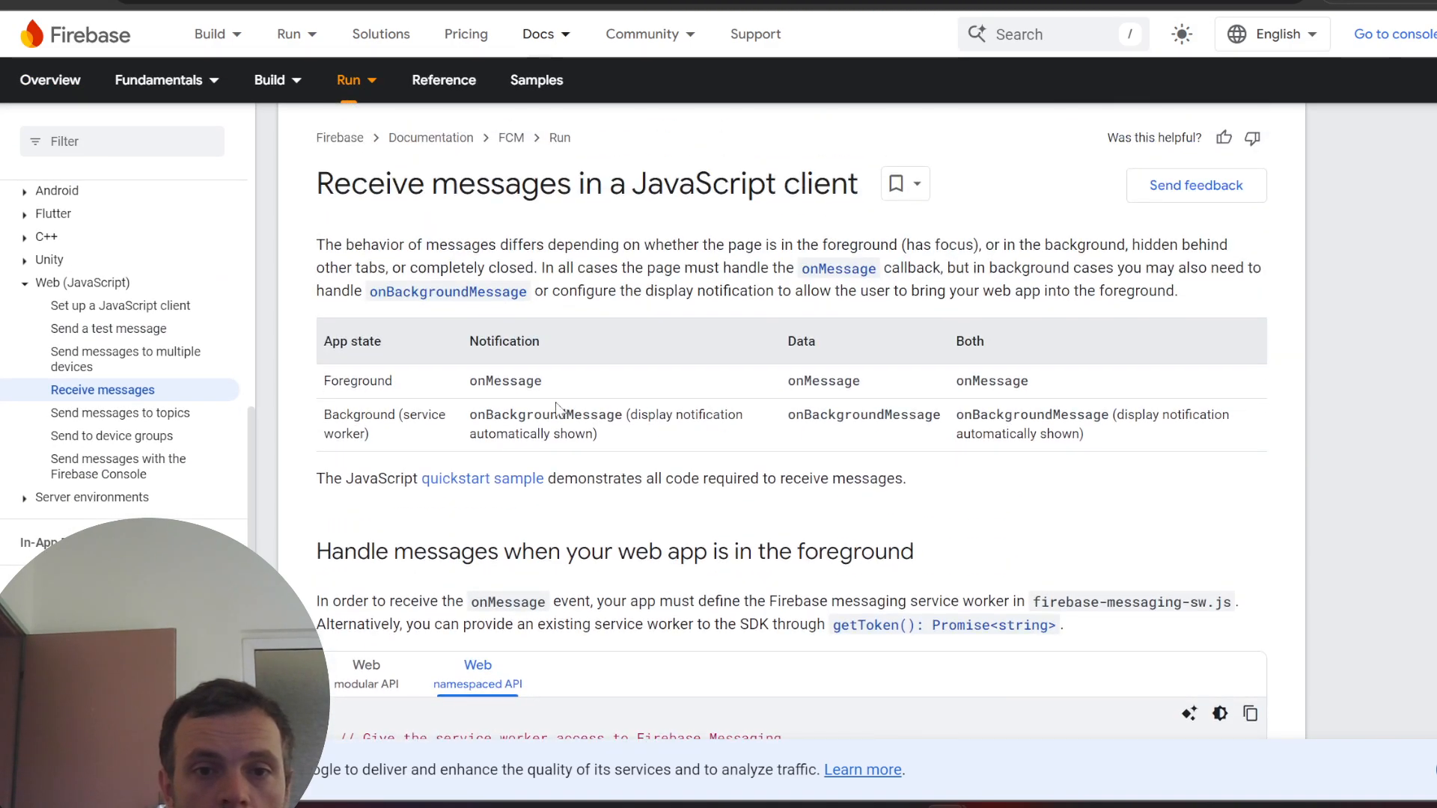
drag(470, 415, 615, 417)
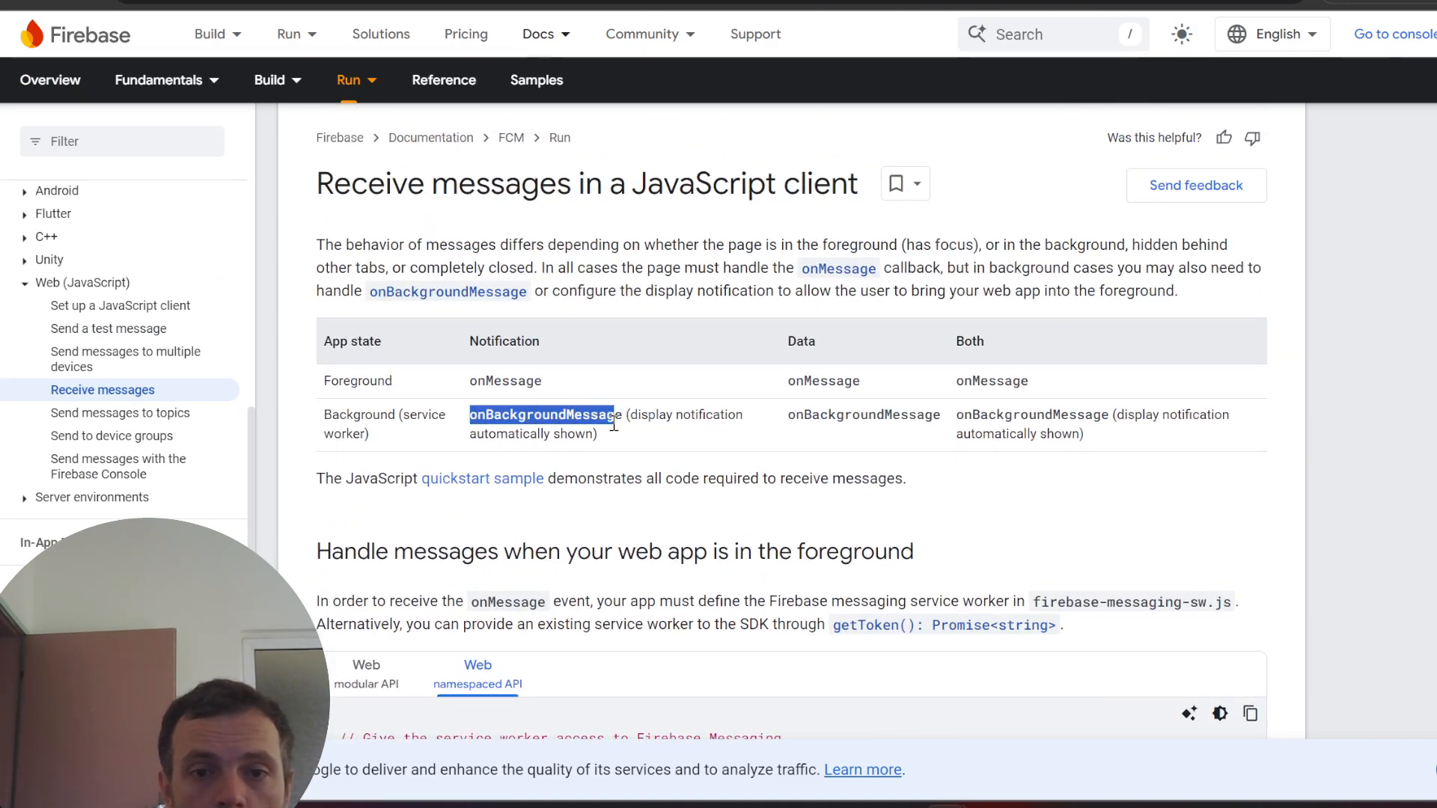
scroll(763, 441, down, 4)
scroll(761, 442, down, 1)
scroll(762, 442, up, 1)
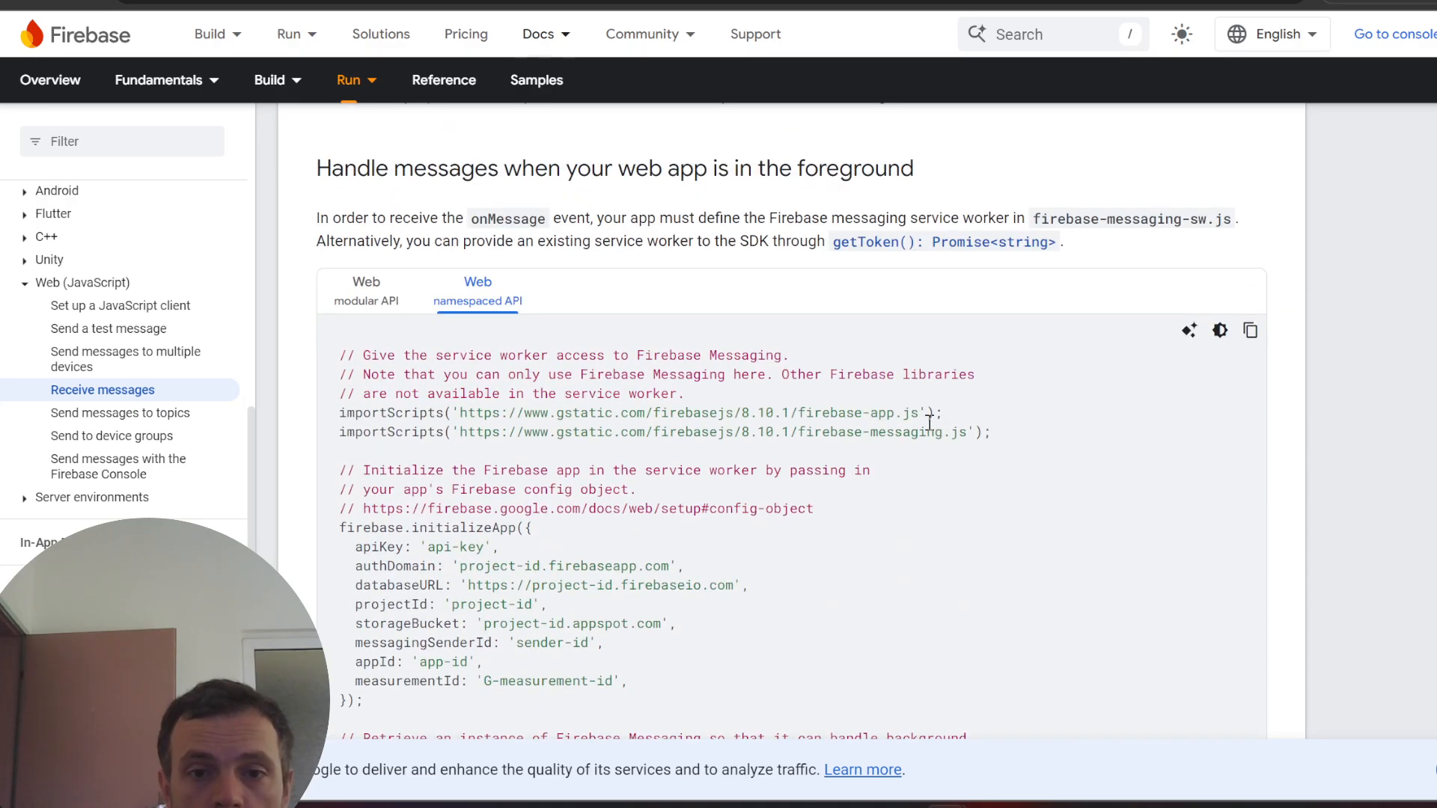
scroll(854, 434, down, 3)
scroll(854, 434, down, 6)
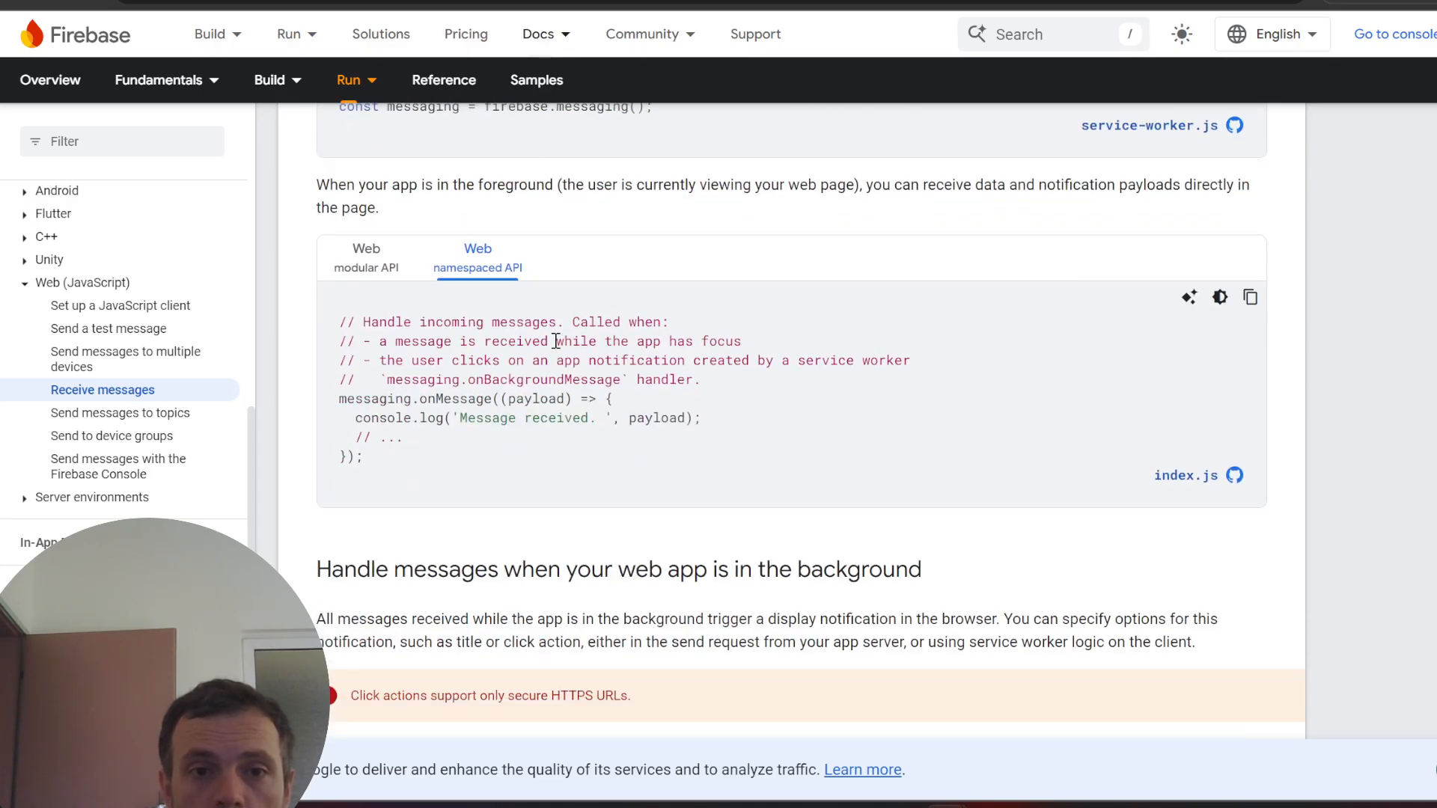
click(410, 271)
- Highlight getMessaging and the /sw path in the sample's import line
scroll(609, 344, down, 10)
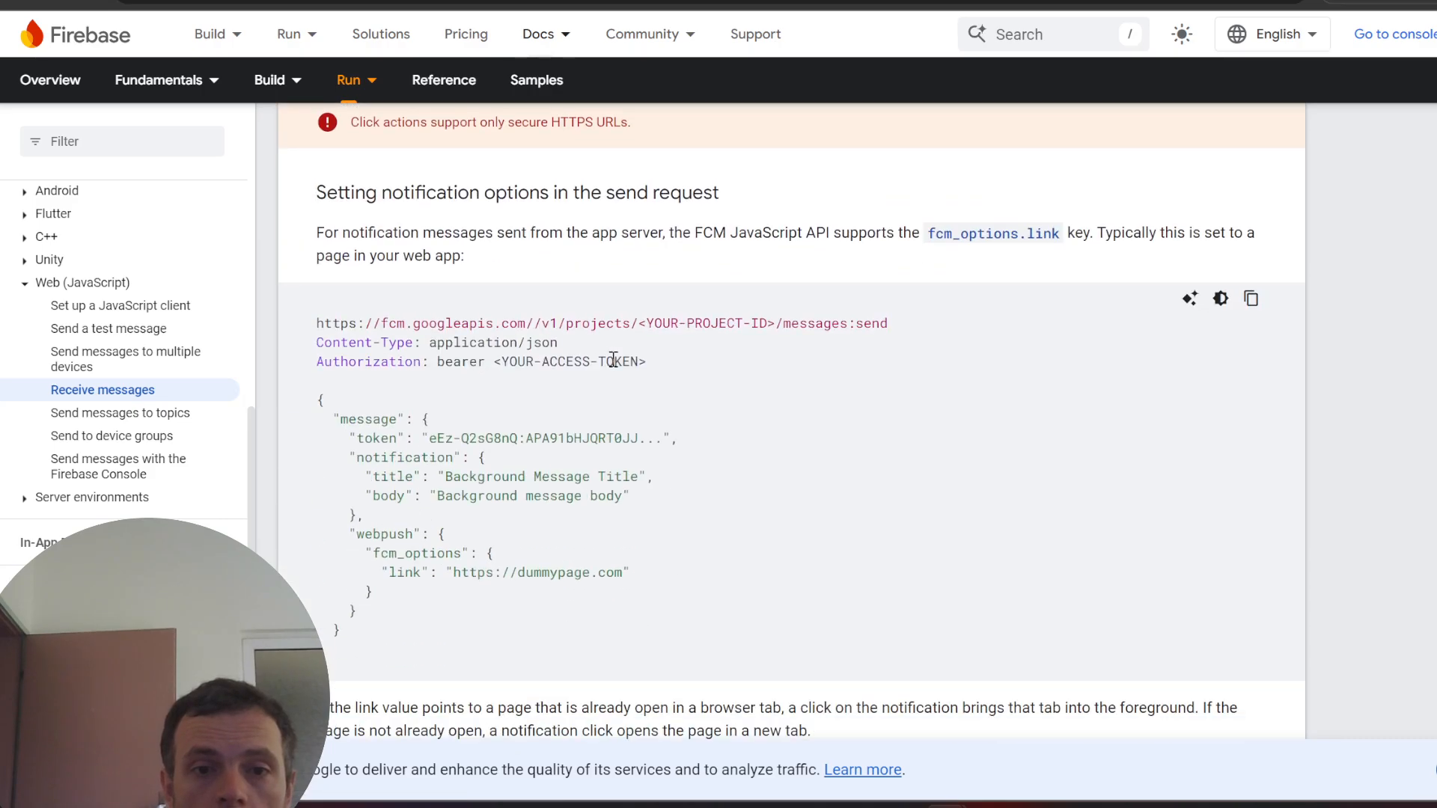
scroll(718, 390, down, 10)
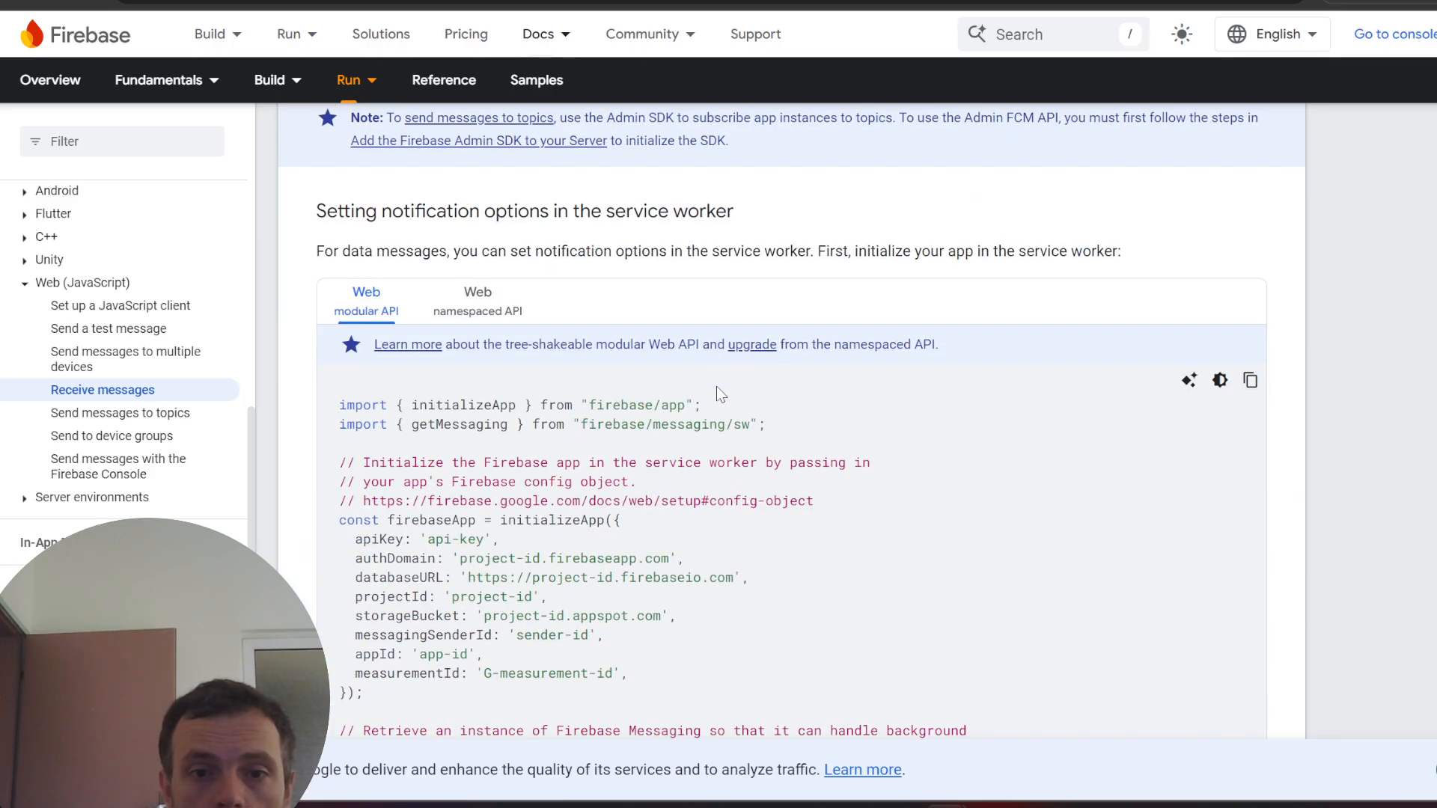
scroll(720, 400, down, 5)
scroll(741, 374, up, 4)
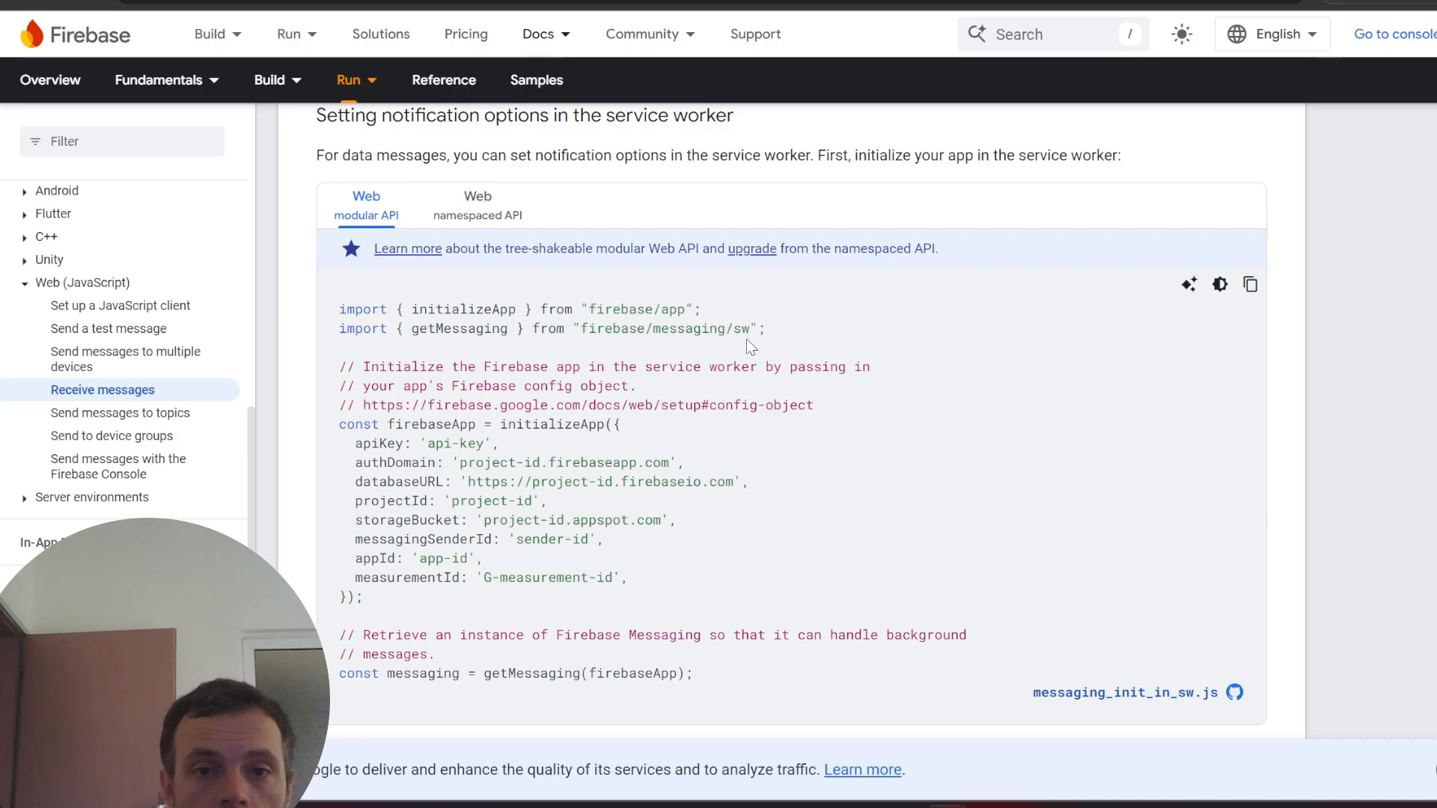
drag(526, 323, 786, 329)
click(530, 328)
double_click(428, 330)
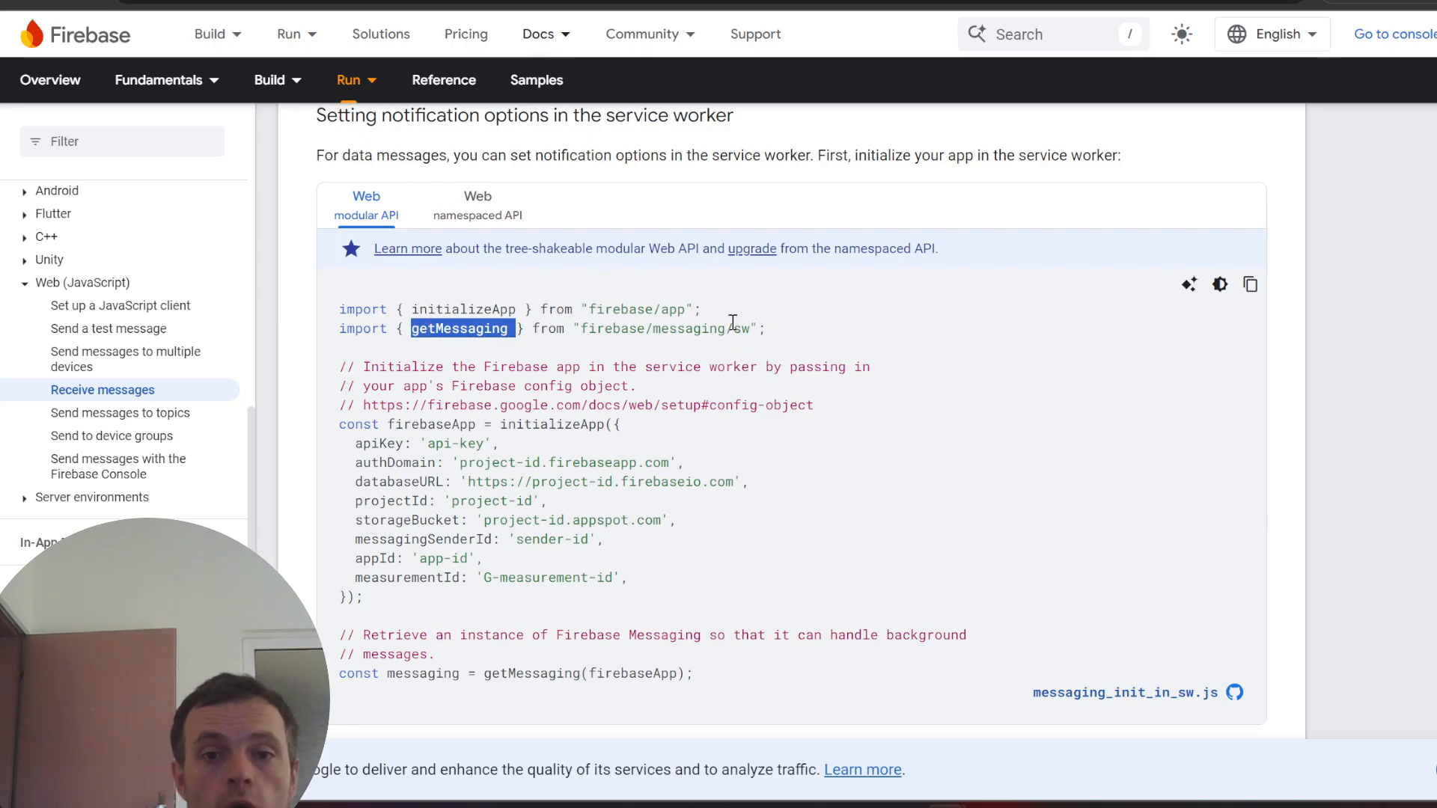
drag(726, 328, 753, 328)
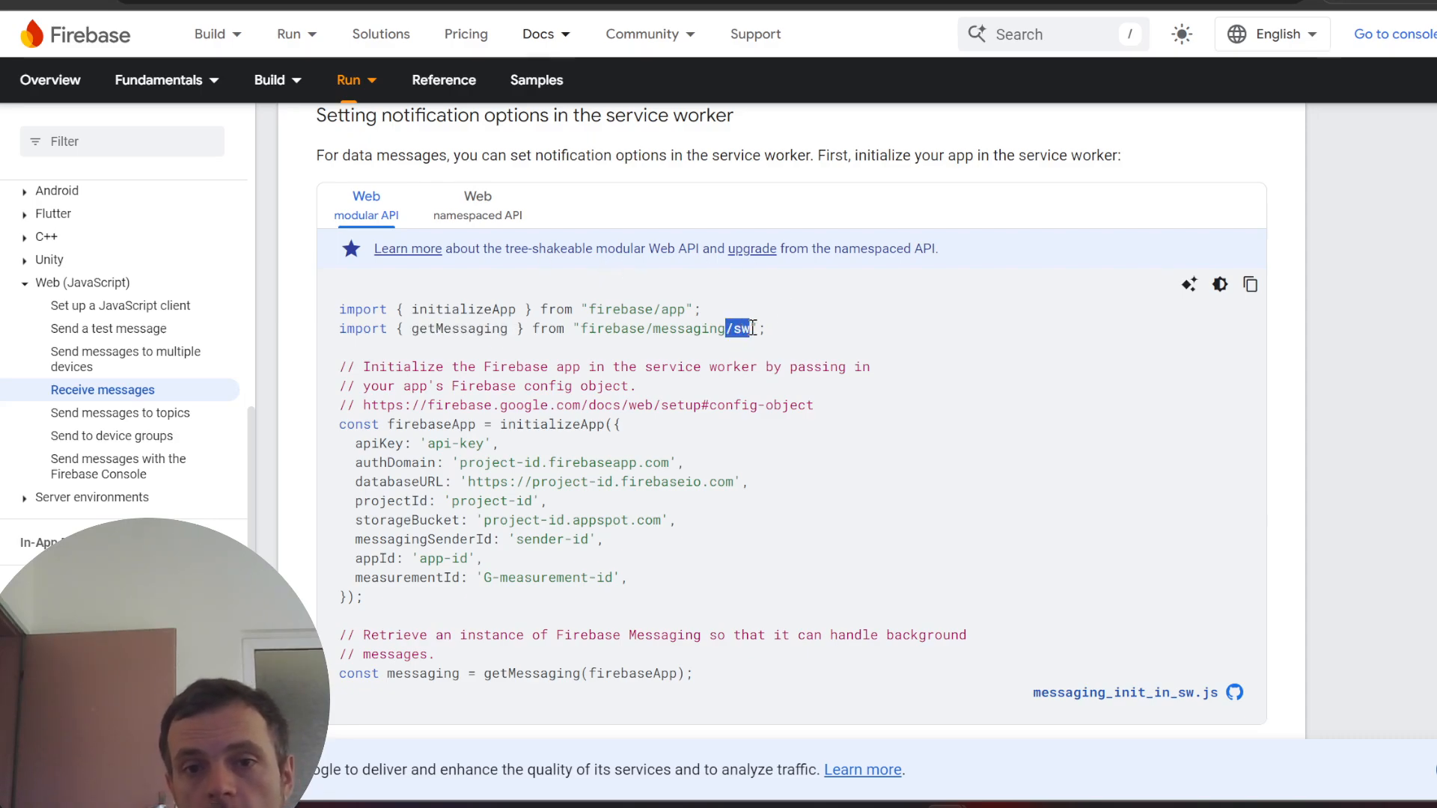
- Highlight the firebase-messaging-sw.js file name, then switch to the MDN import reference page
scroll(833, 333, down, 3)
scroll(835, 337, up, 2)
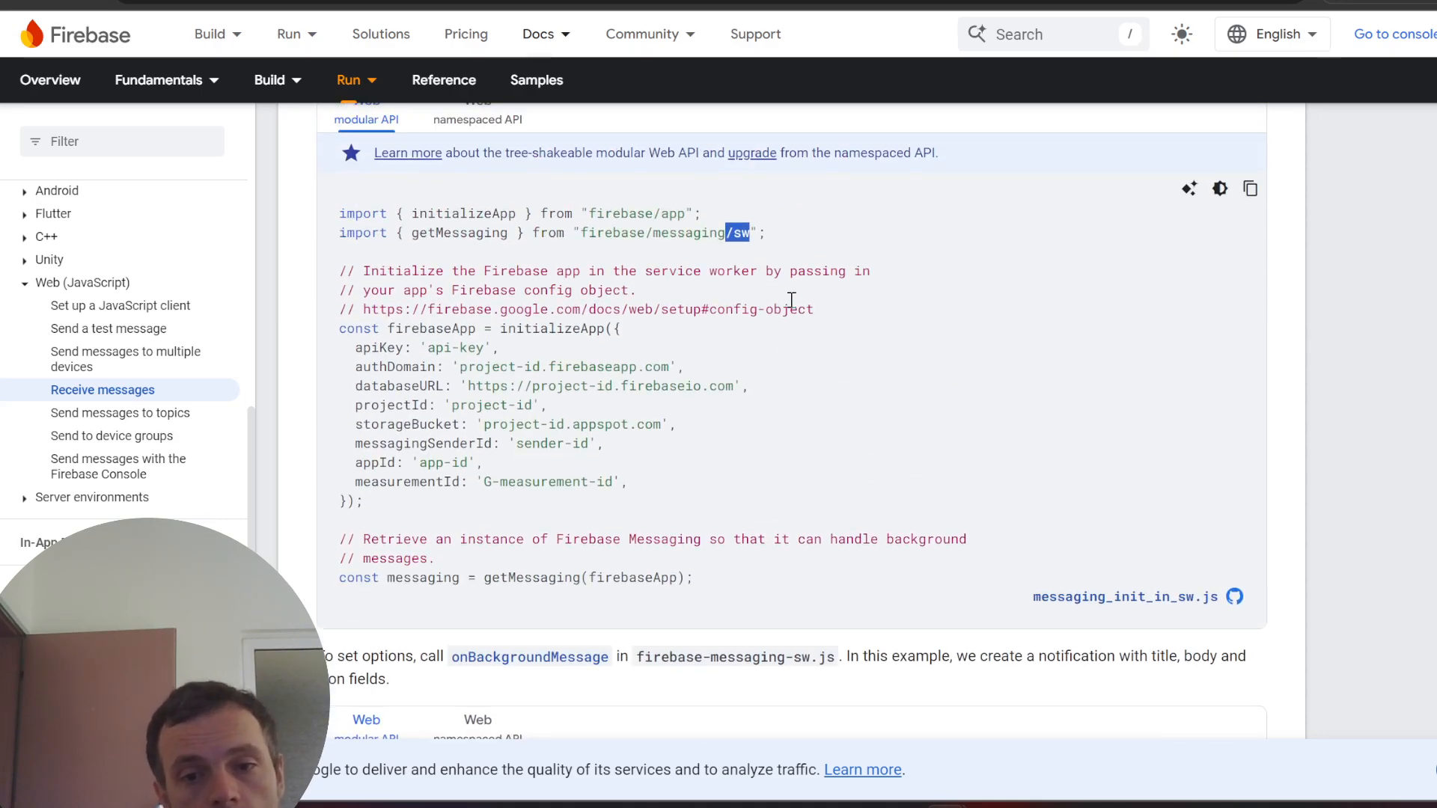
drag(834, 658, 797, 658)
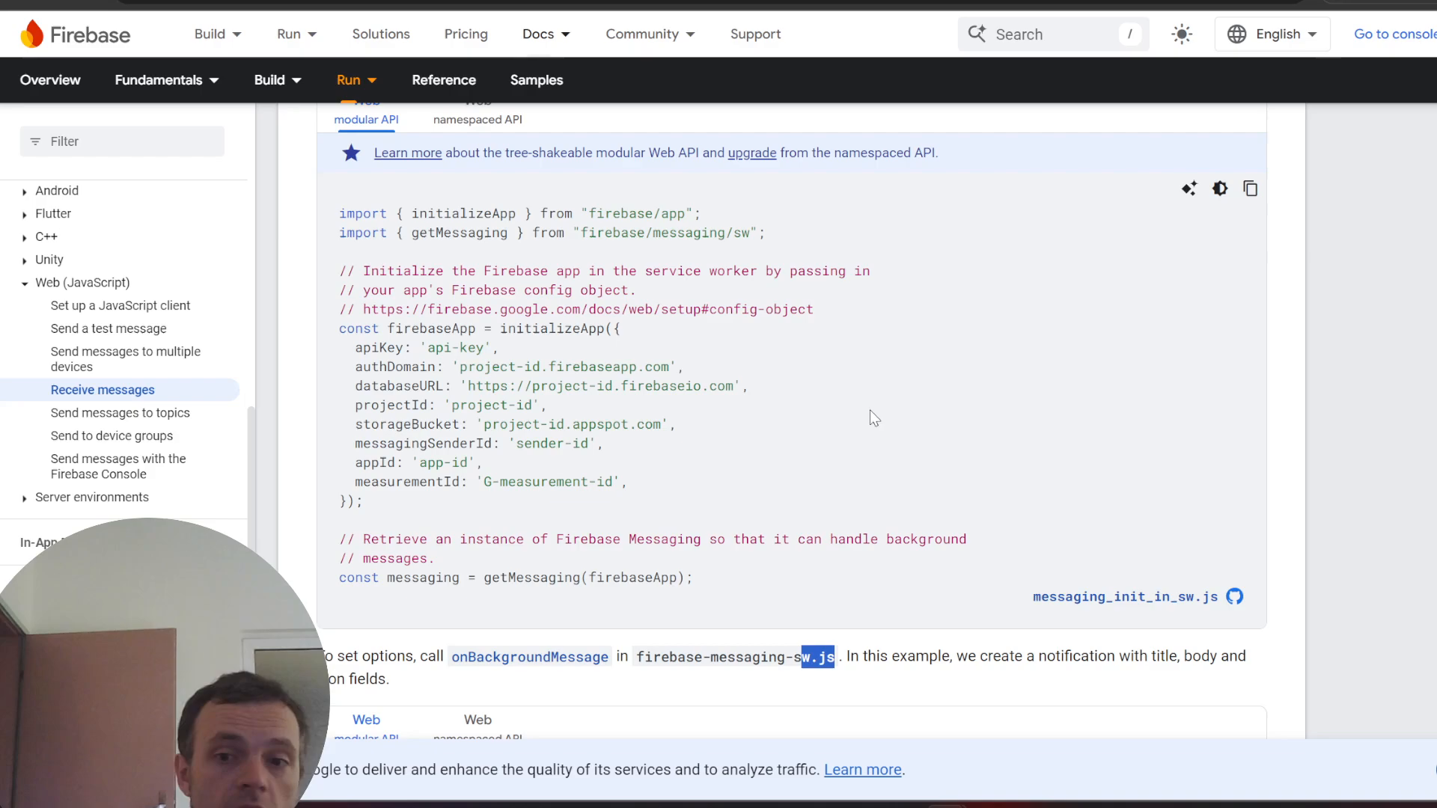
scroll(870, 410, down, 5)
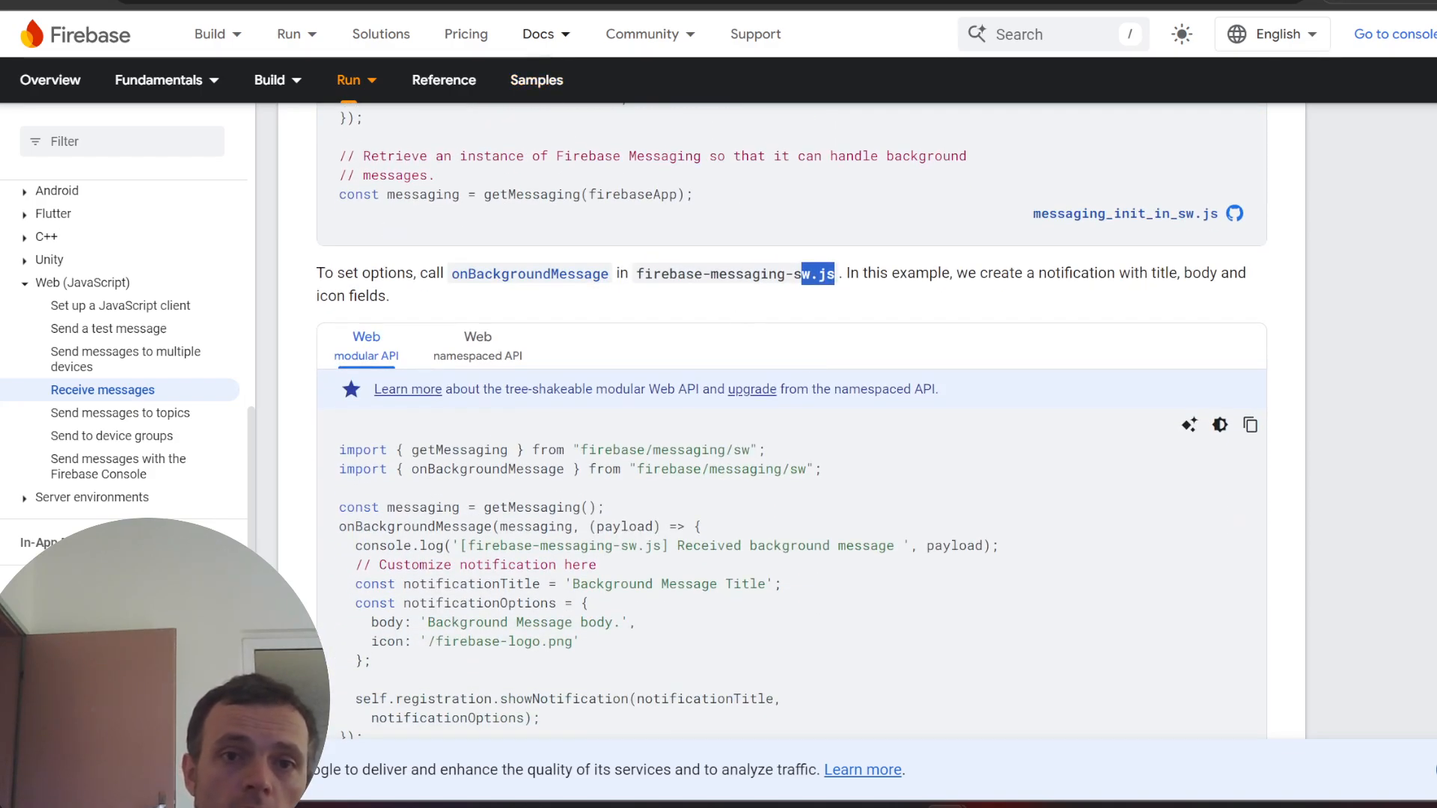
click(464, 1)
- Back on the Miro board, add a new rectangle below the Messaging box
click(300, 2)
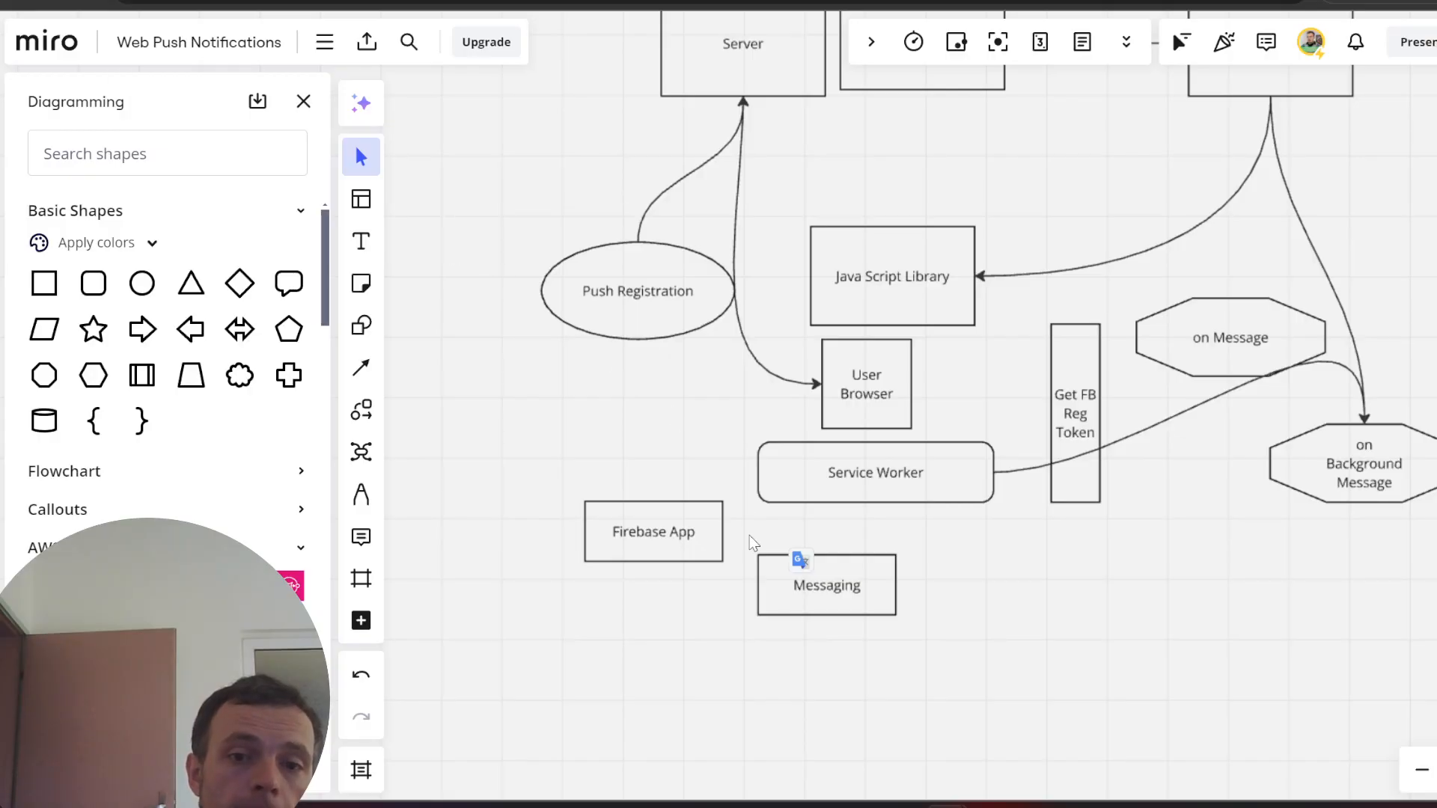
click(649, 526)
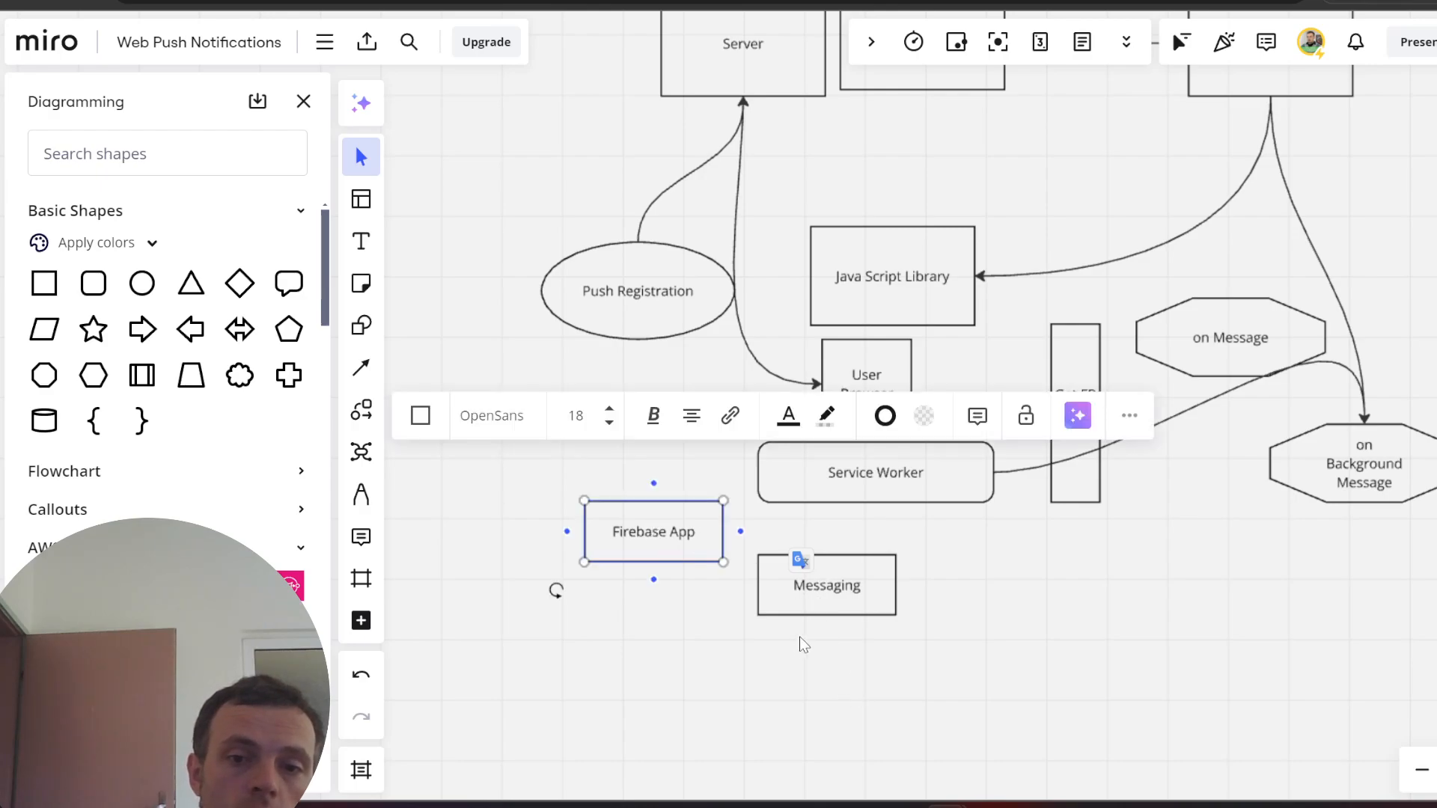
click(820, 610)
click(859, 589)
click(776, 679)
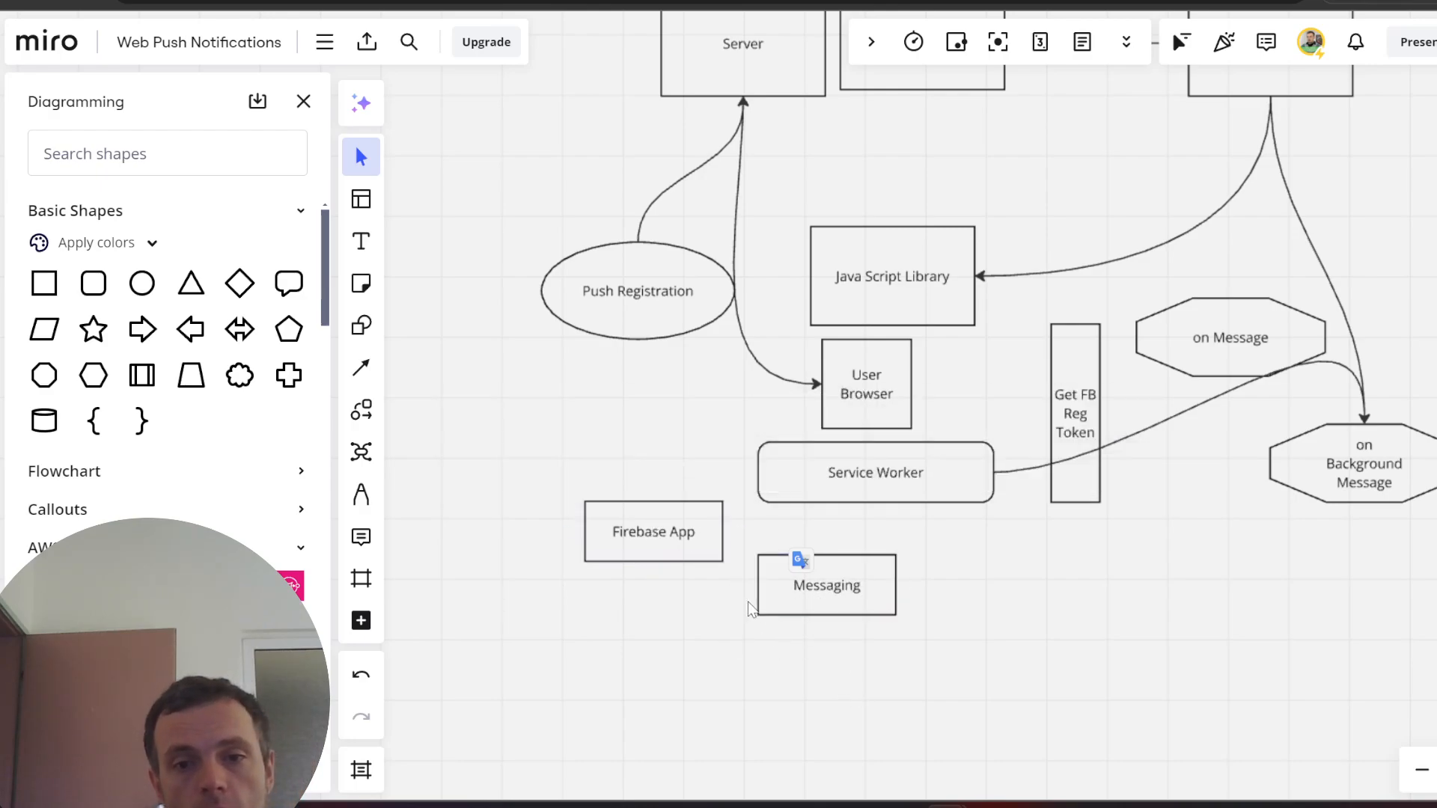
click(49, 285)
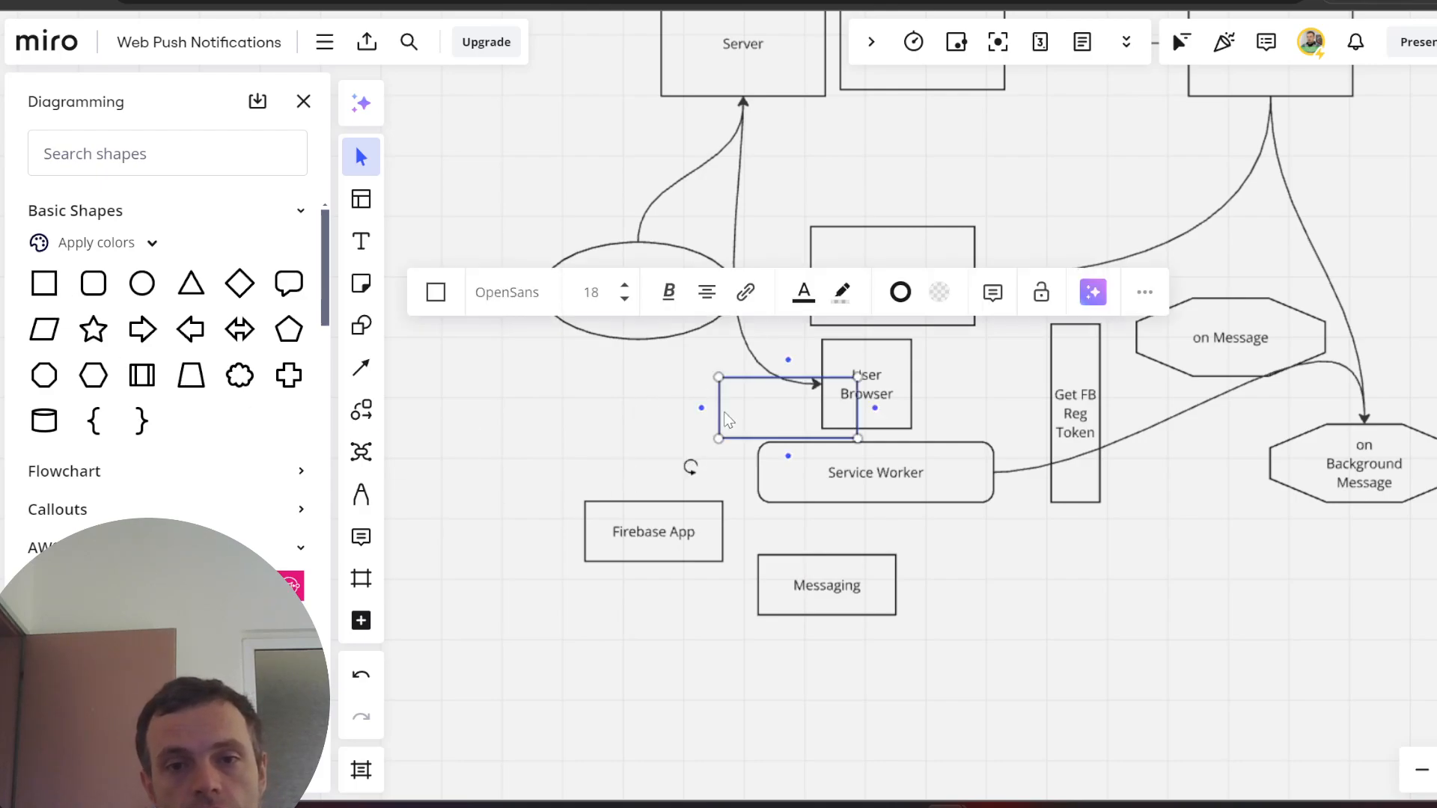
drag(726, 419, 779, 662)
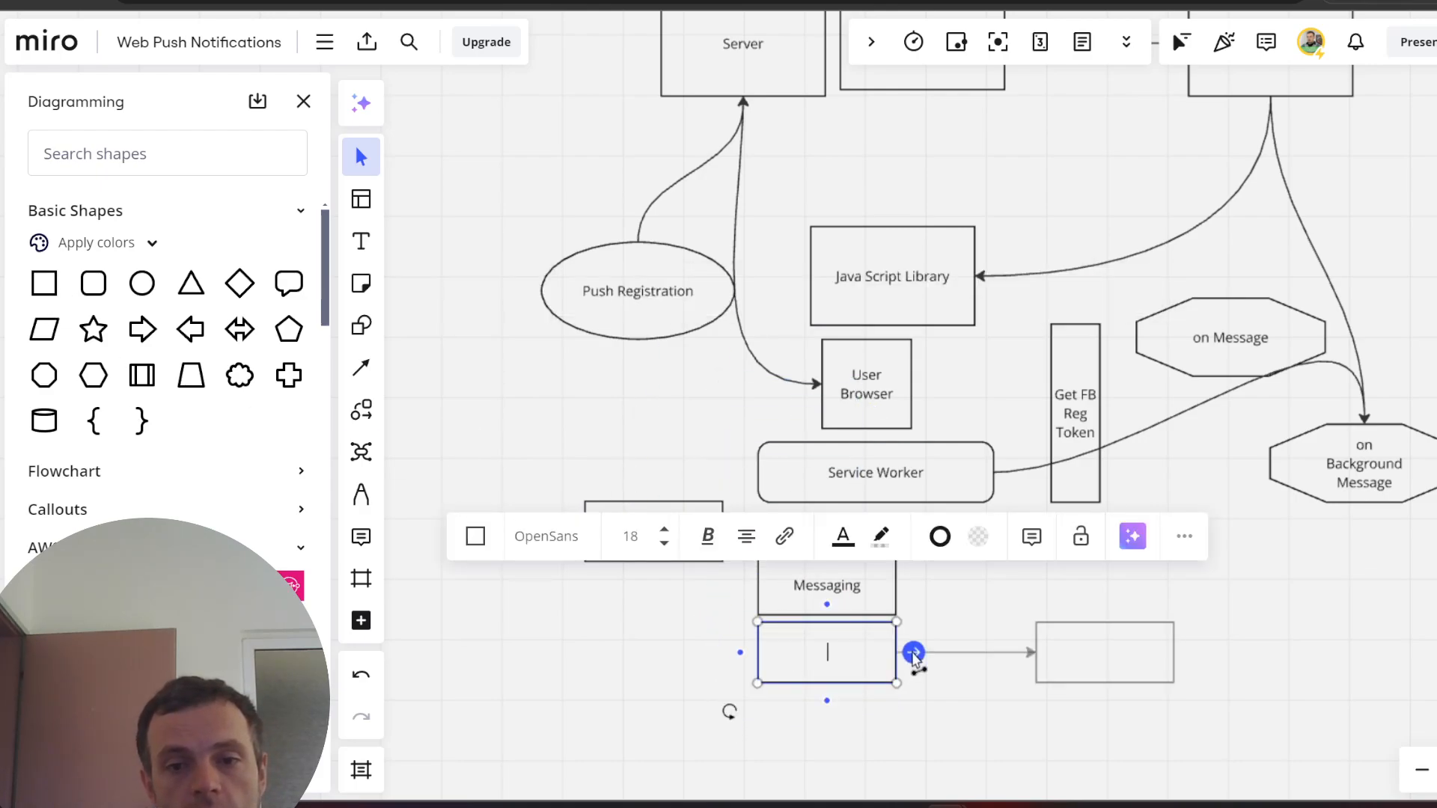
- Make the rectangle wider and shorter, label it 'Browser and SW version', and shift it left
drag(897, 666, 1076, 668)
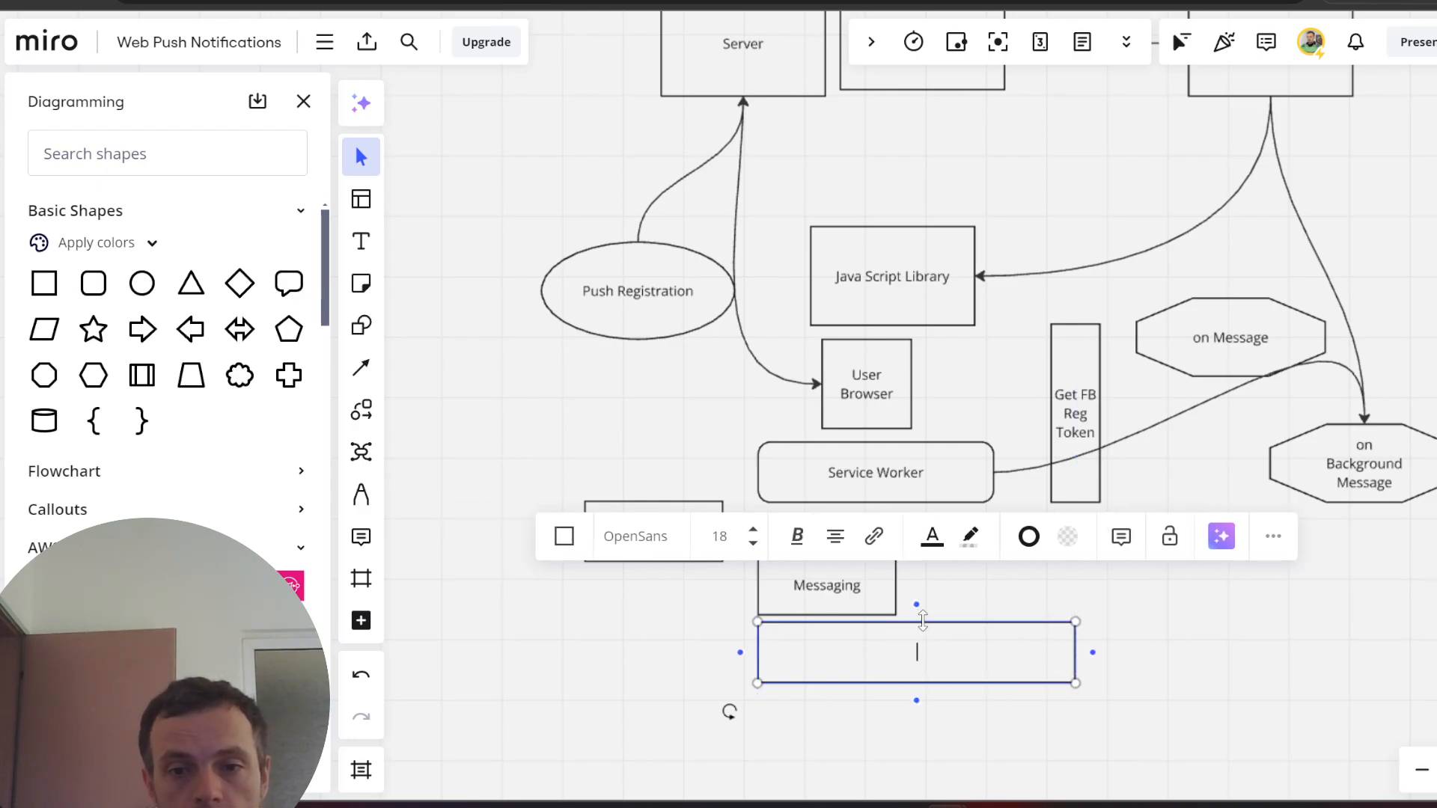
drag(972, 621, 909, 622)
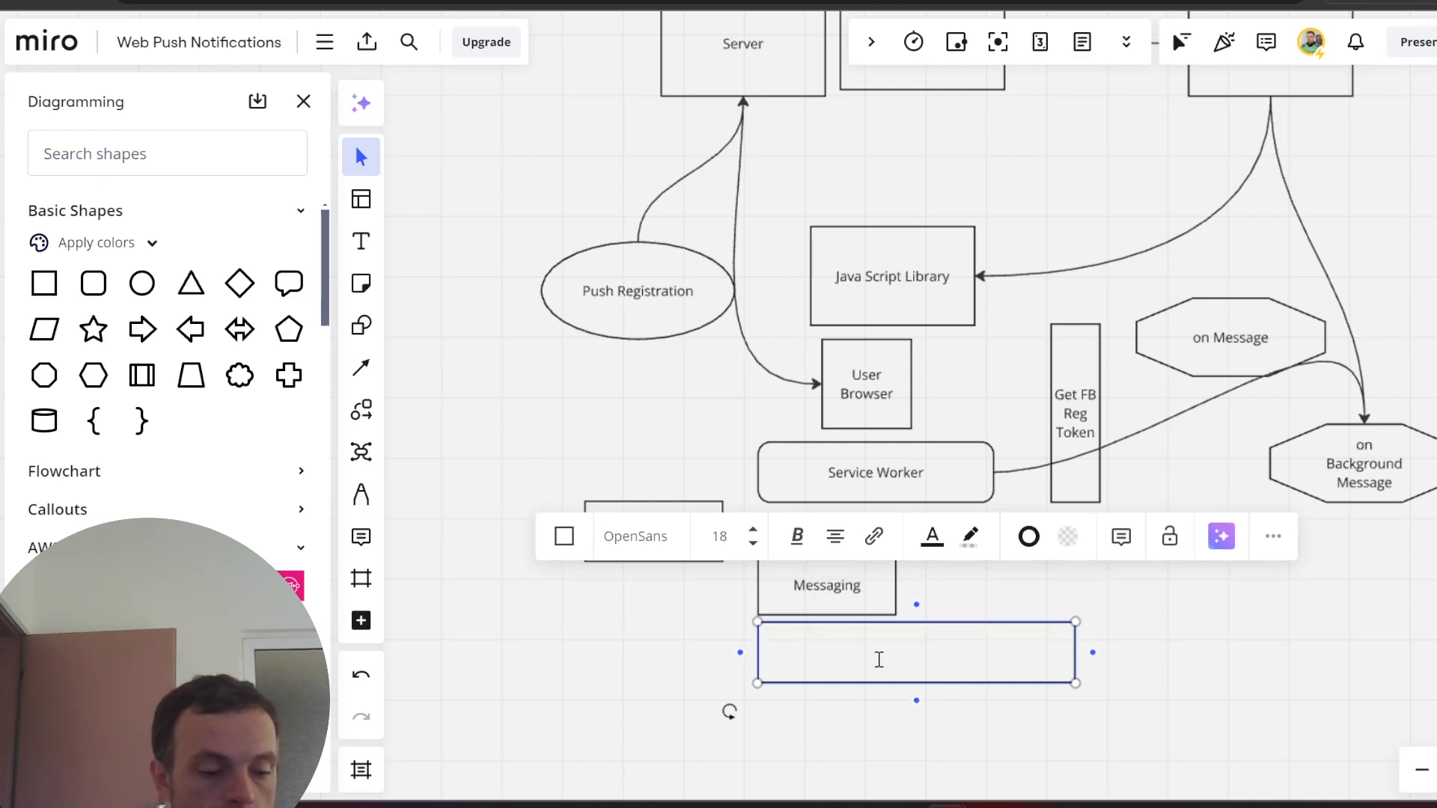
text(rowser a)
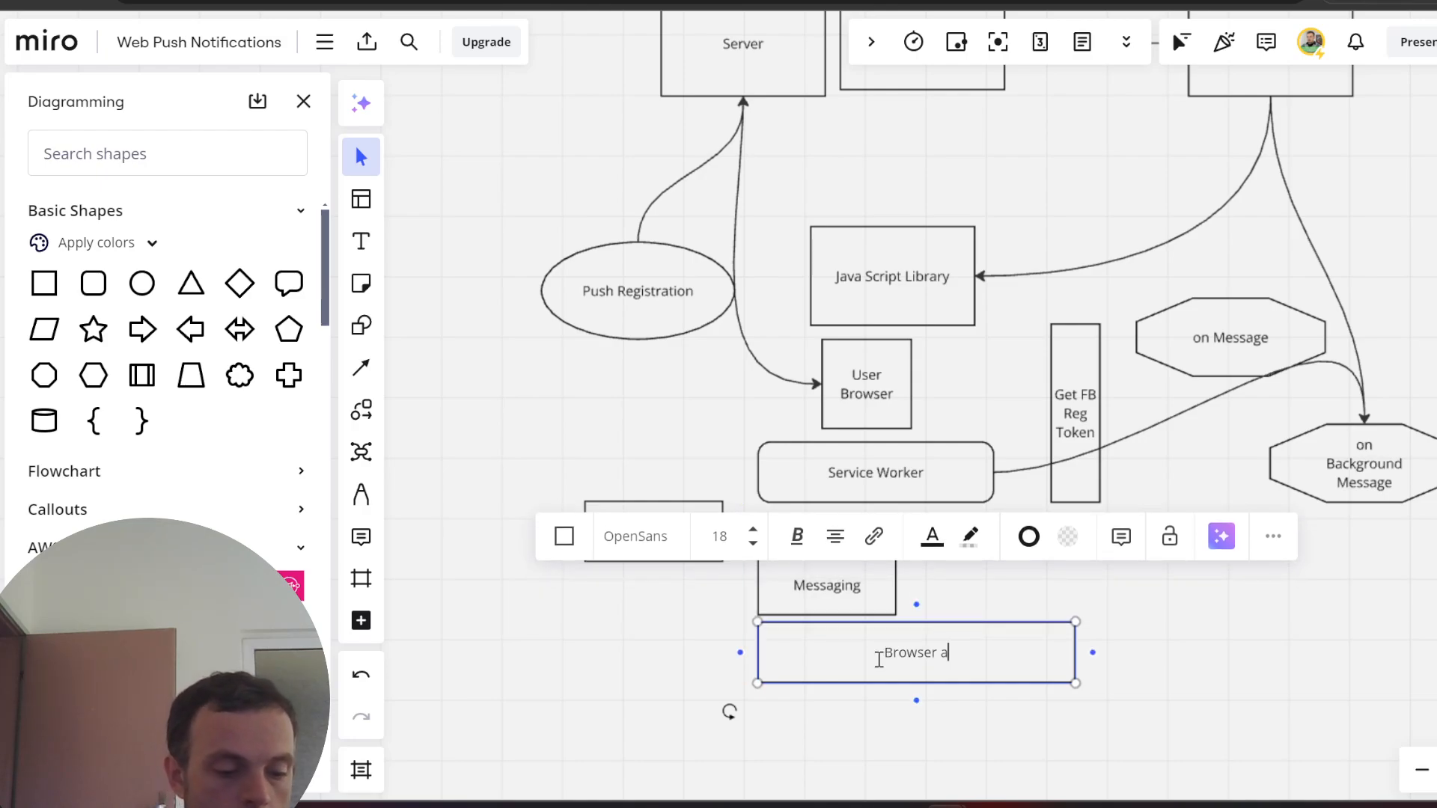
text(nd SW version)
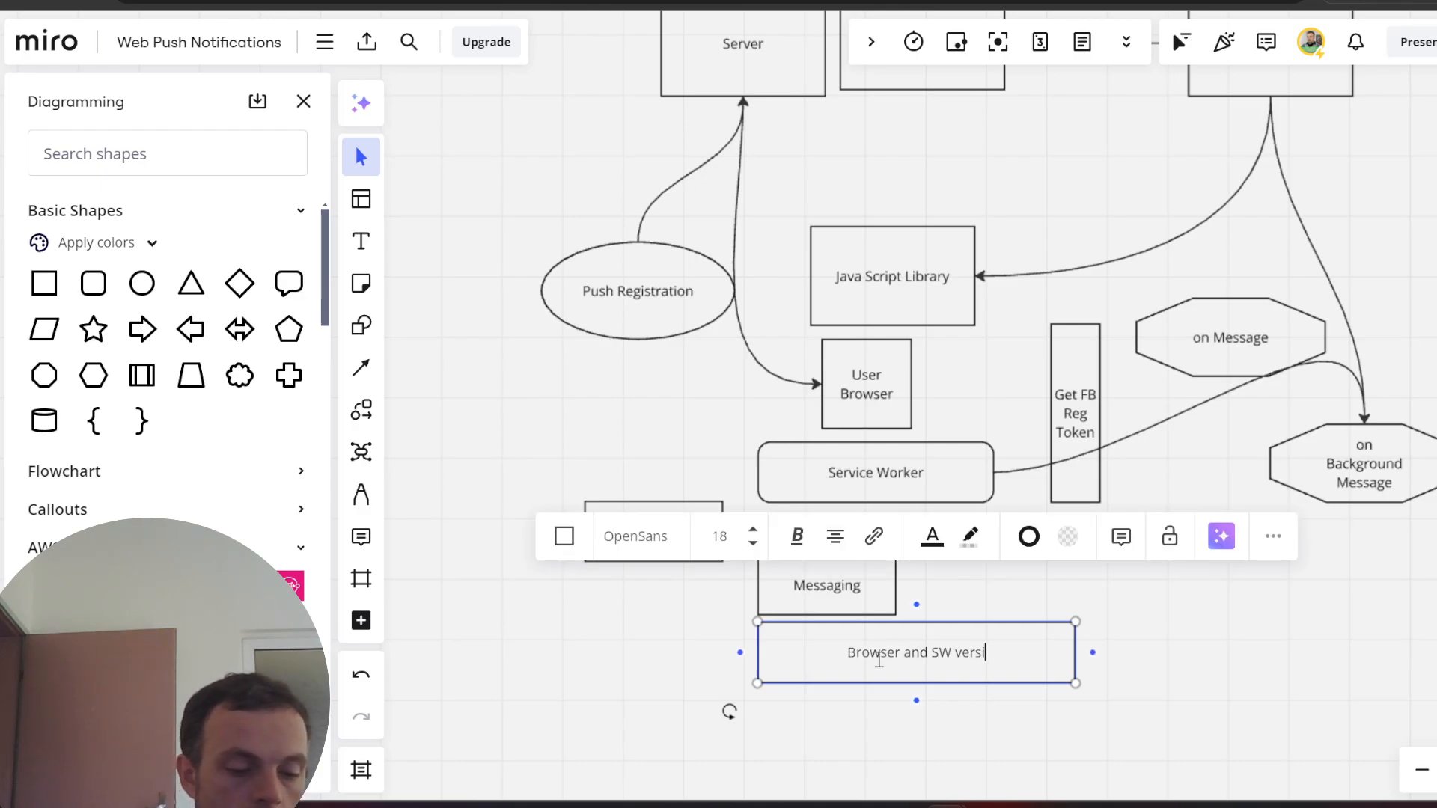
click(862, 747)
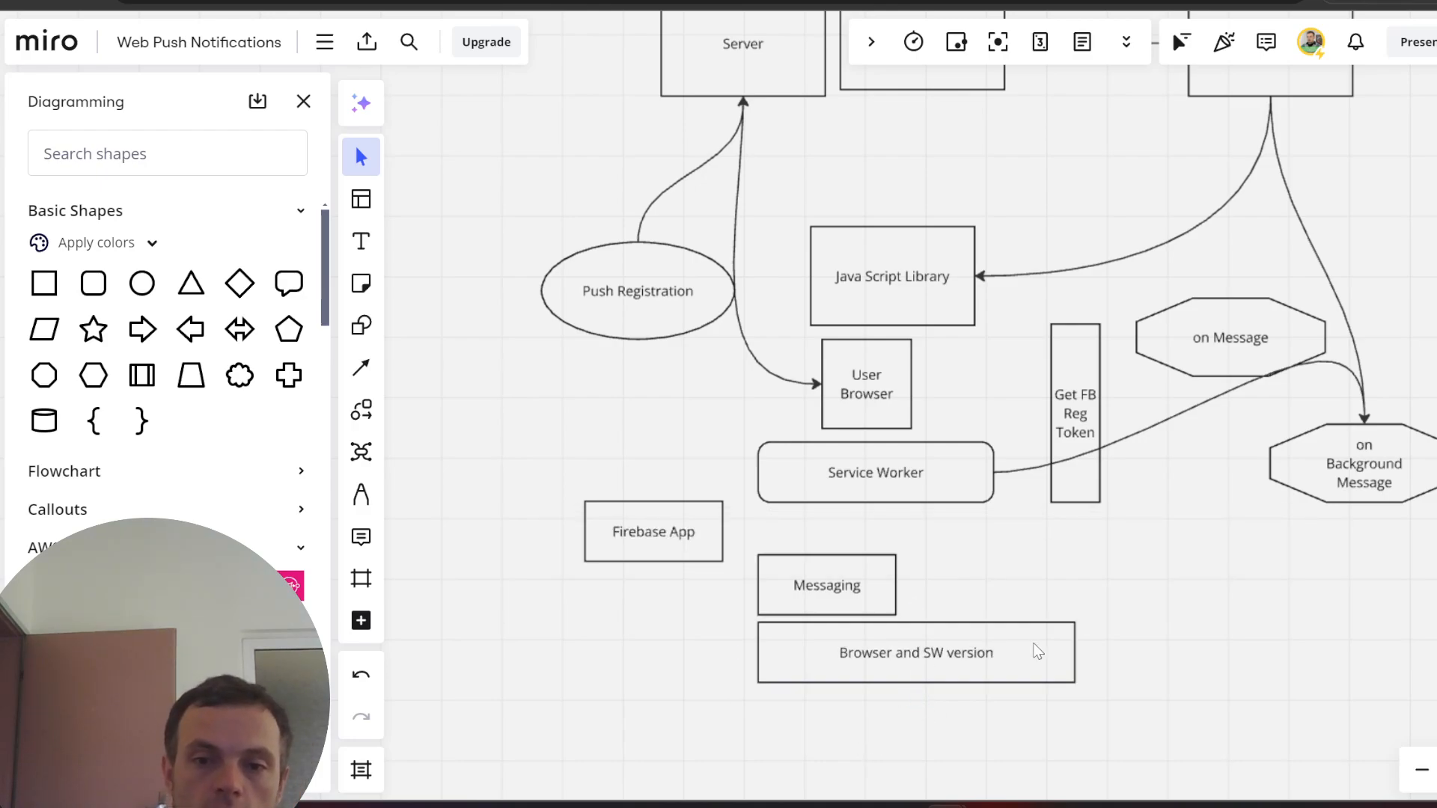
drag(1040, 651, 951, 654)
- Check the on Message octagon and new box, then return to the Firebase messaging docs
click(1131, 642)
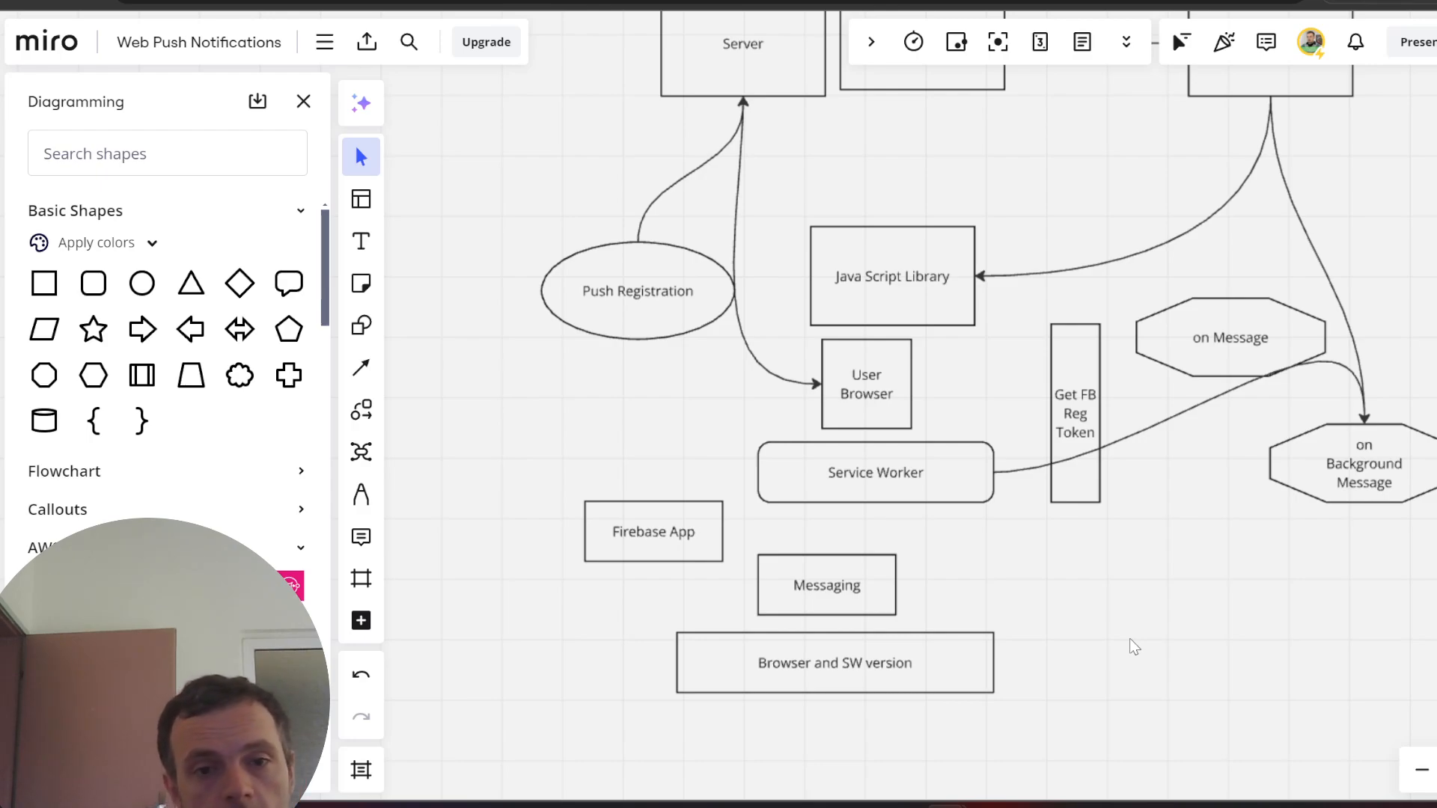
click(1251, 326)
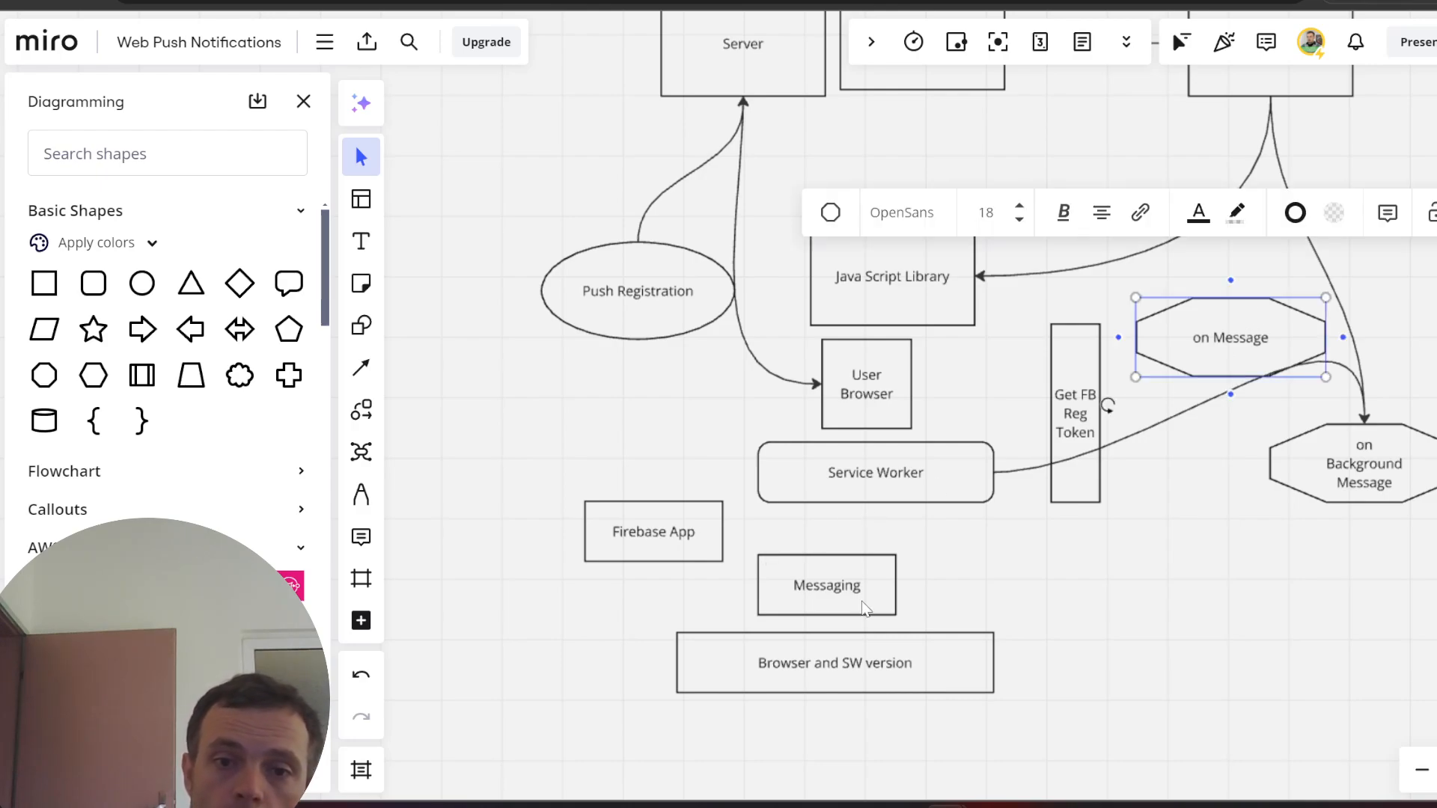
click(865, 673)
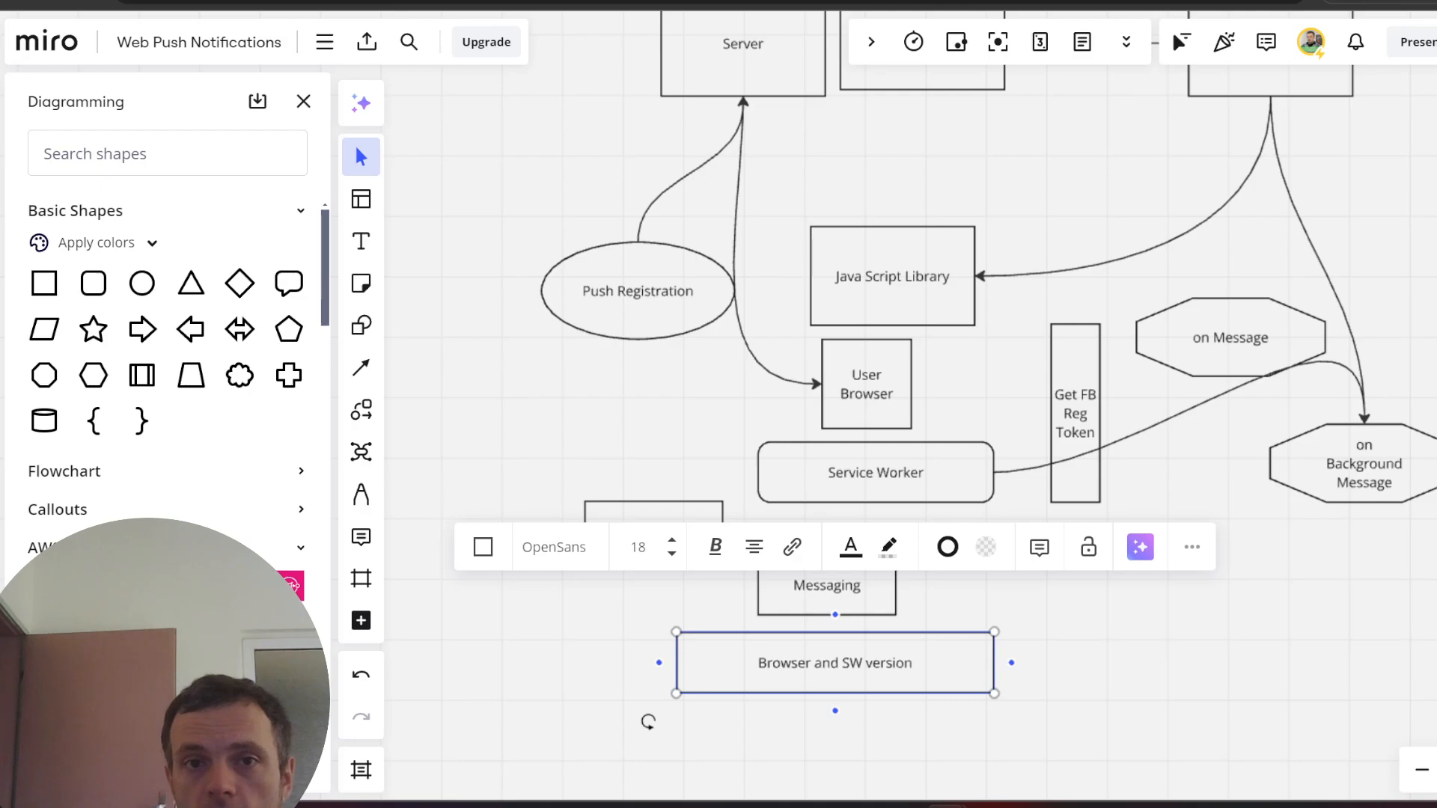
click(653, 0)
click(812, 1)
scroll(917, 247, up, 12)
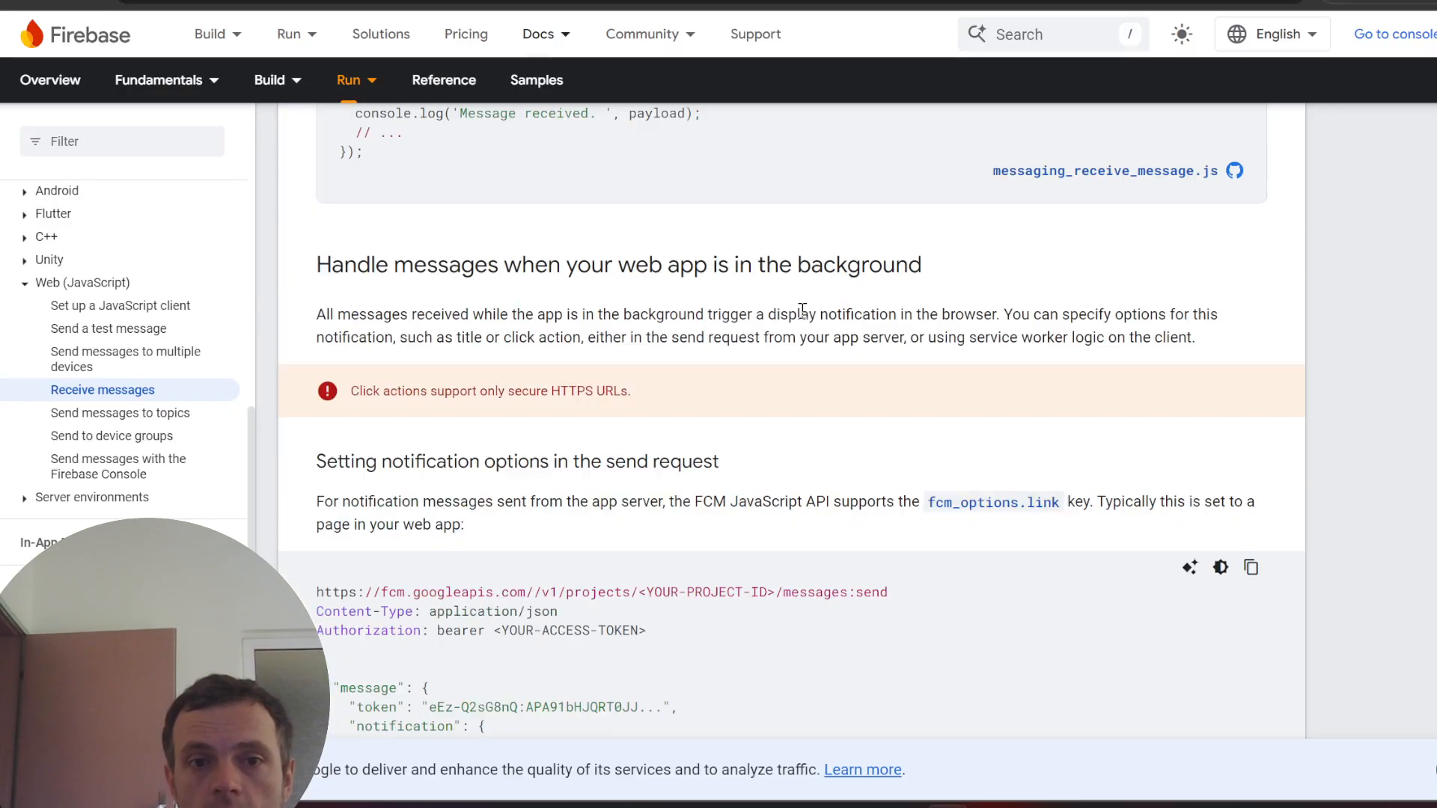
scroll(802, 311, up, 15)
scroll(711, 336, down, 1)
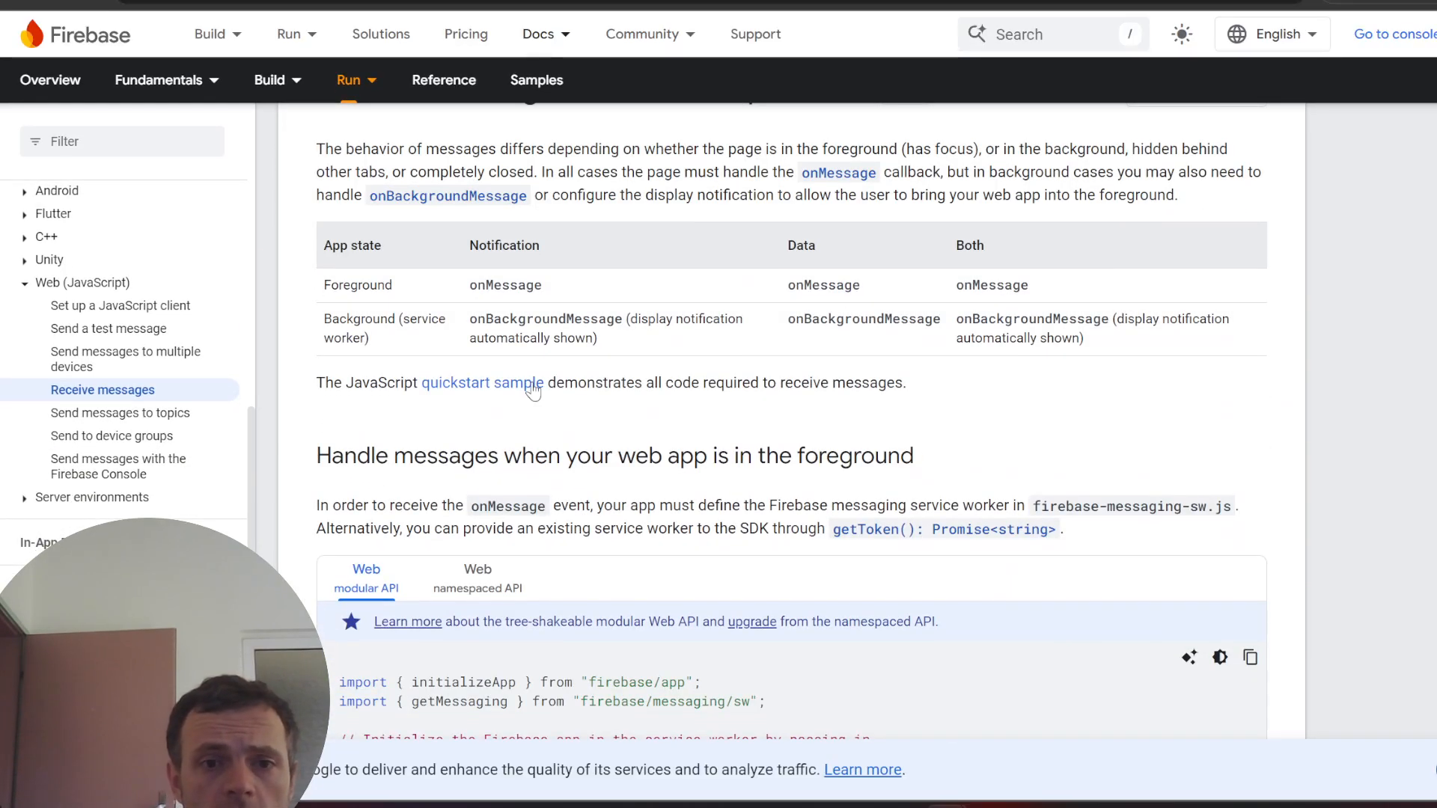
double_click(524, 317)
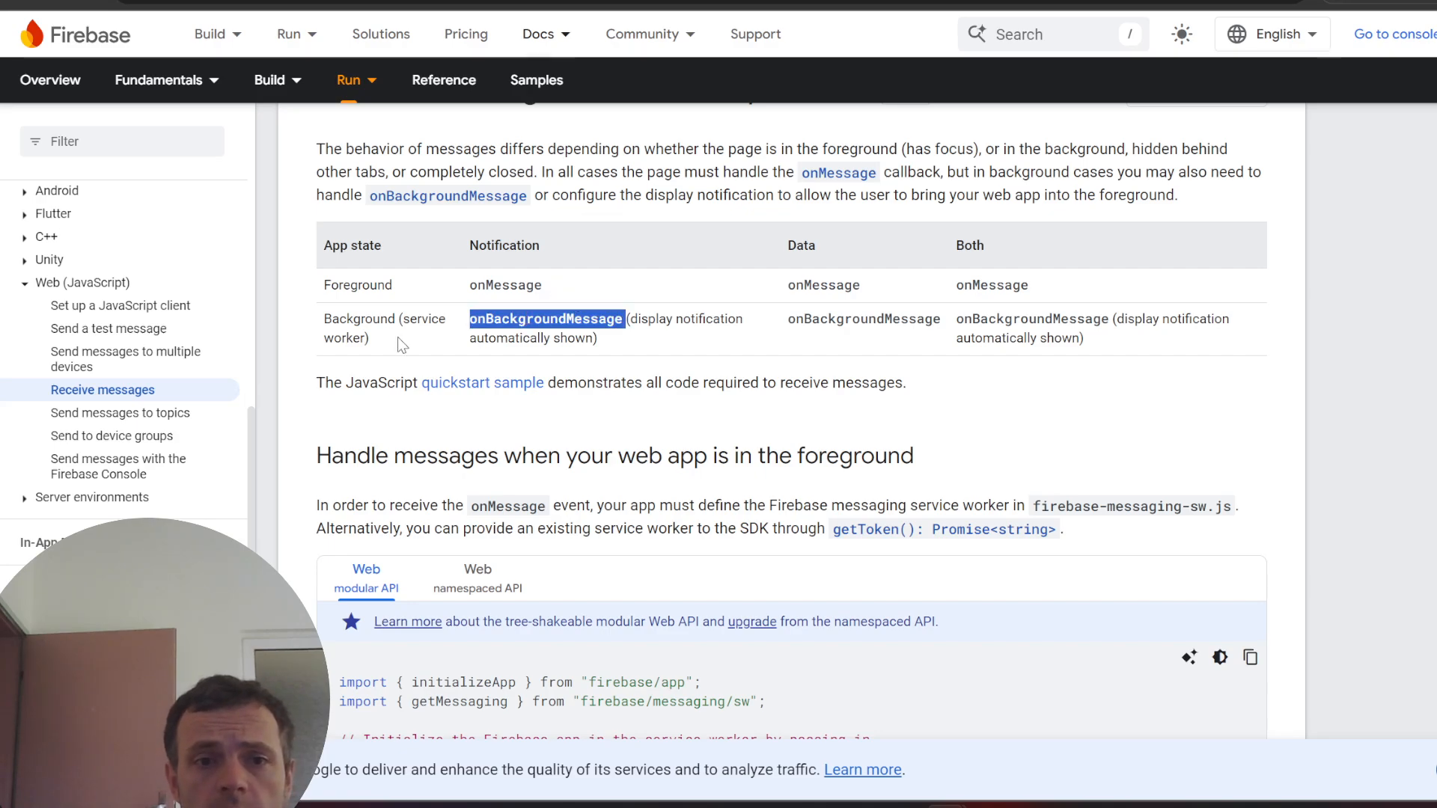
drag(400, 317, 420, 337)
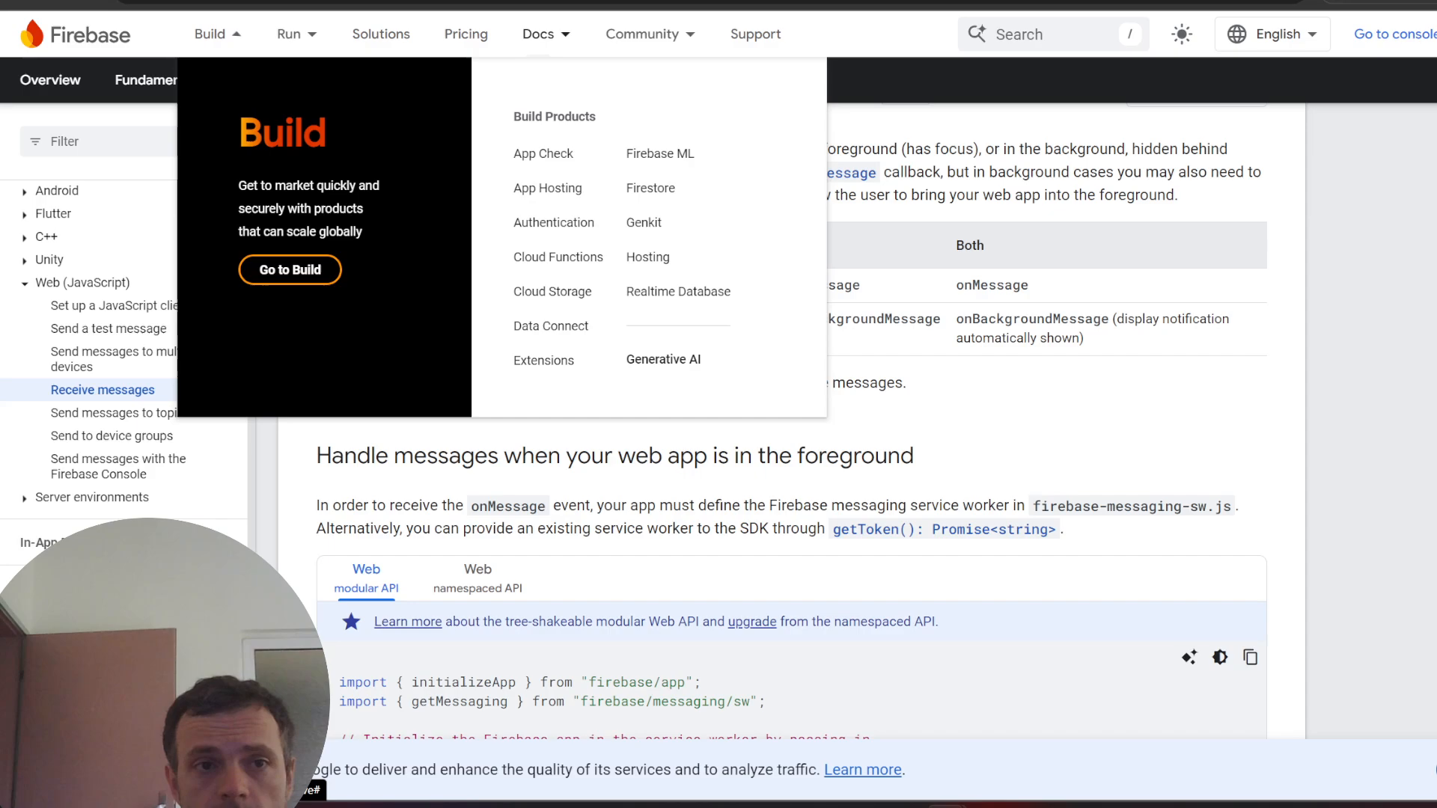
click(284, 1)
click(943, 710)
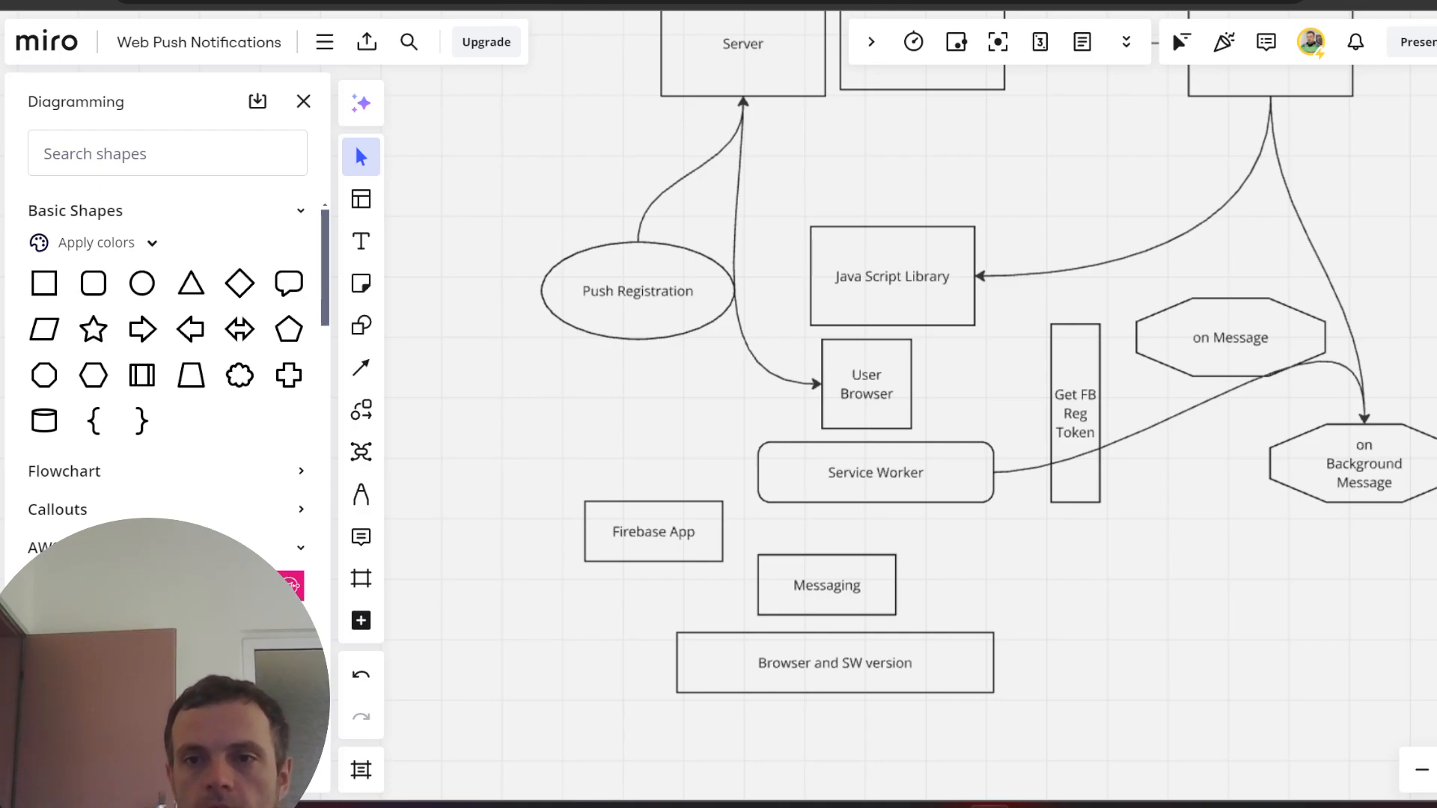
- Nudge the Push Provider box slightly down and to the right
scroll(1146, 422, up, 1)
scroll(1425, 312, down, 3)
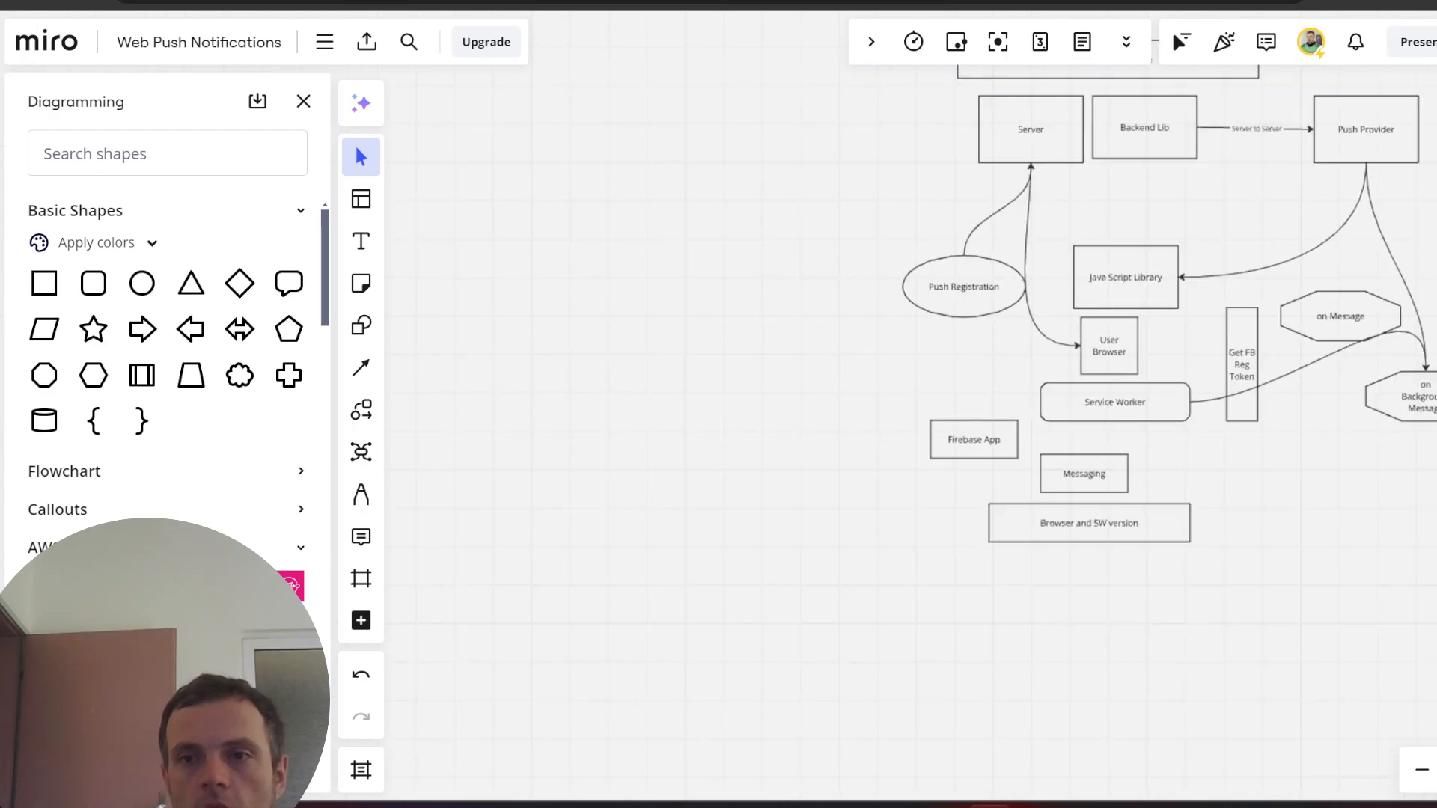
scroll(1432, 157, up, 1)
scroll(1432, 154, down, 1)
scroll(1432, 158, up, 1)
drag(1375, 124, 1388, 181)
- Drag a new empty rectangle from the shapes panel onto the canvas left of the diagram
scroll(1433, 150, up, 1)
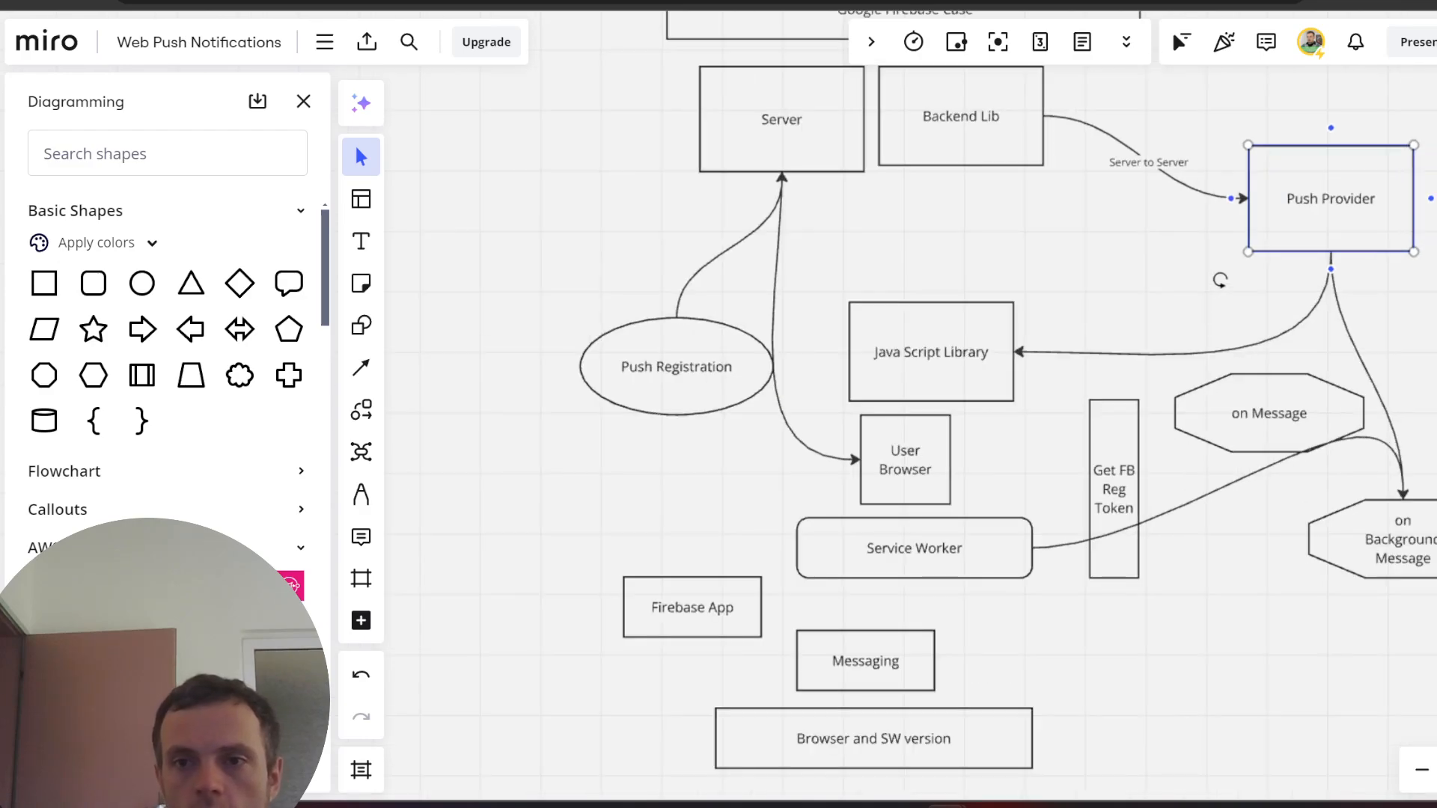
scroll(1422, 180, down, 3)
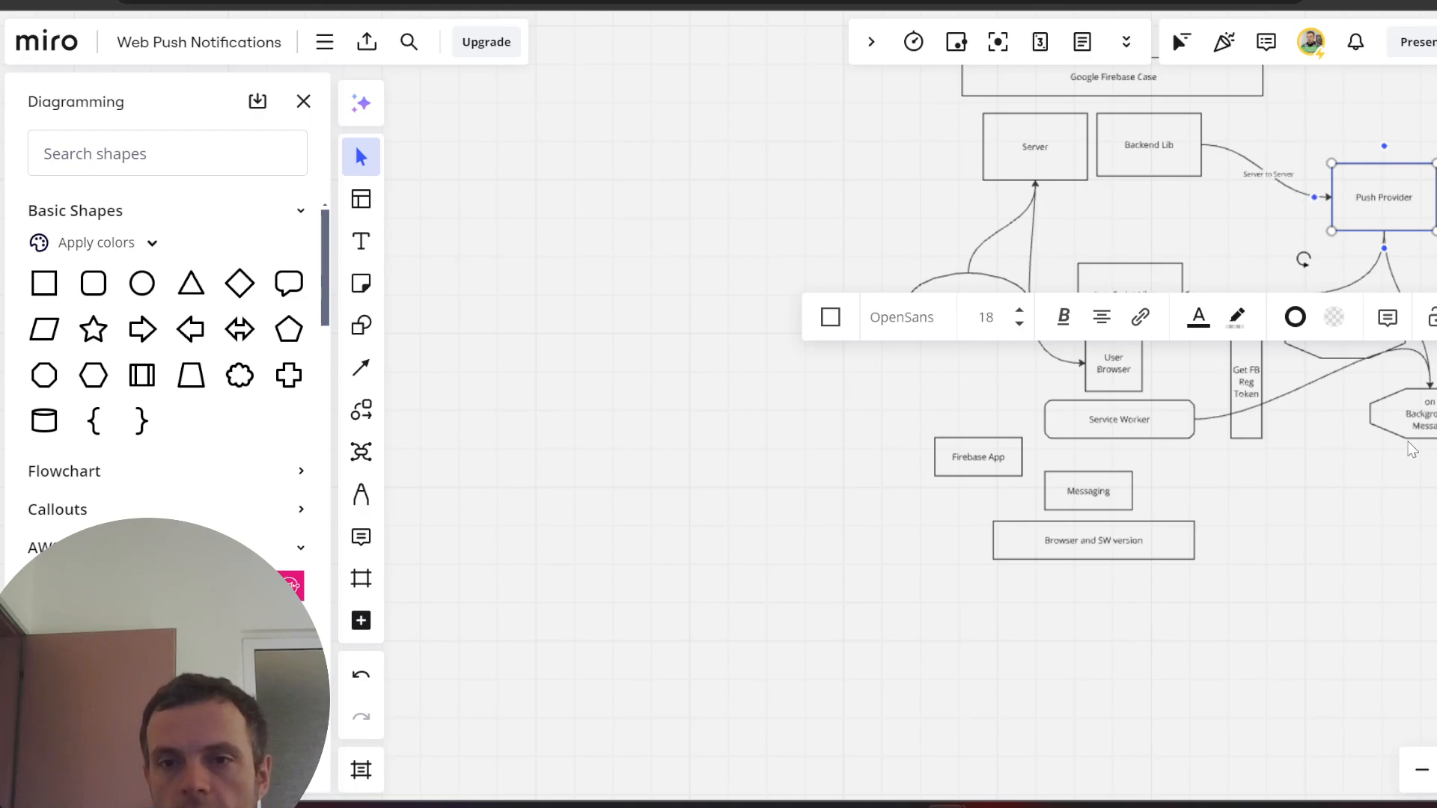
click(1063, 147)
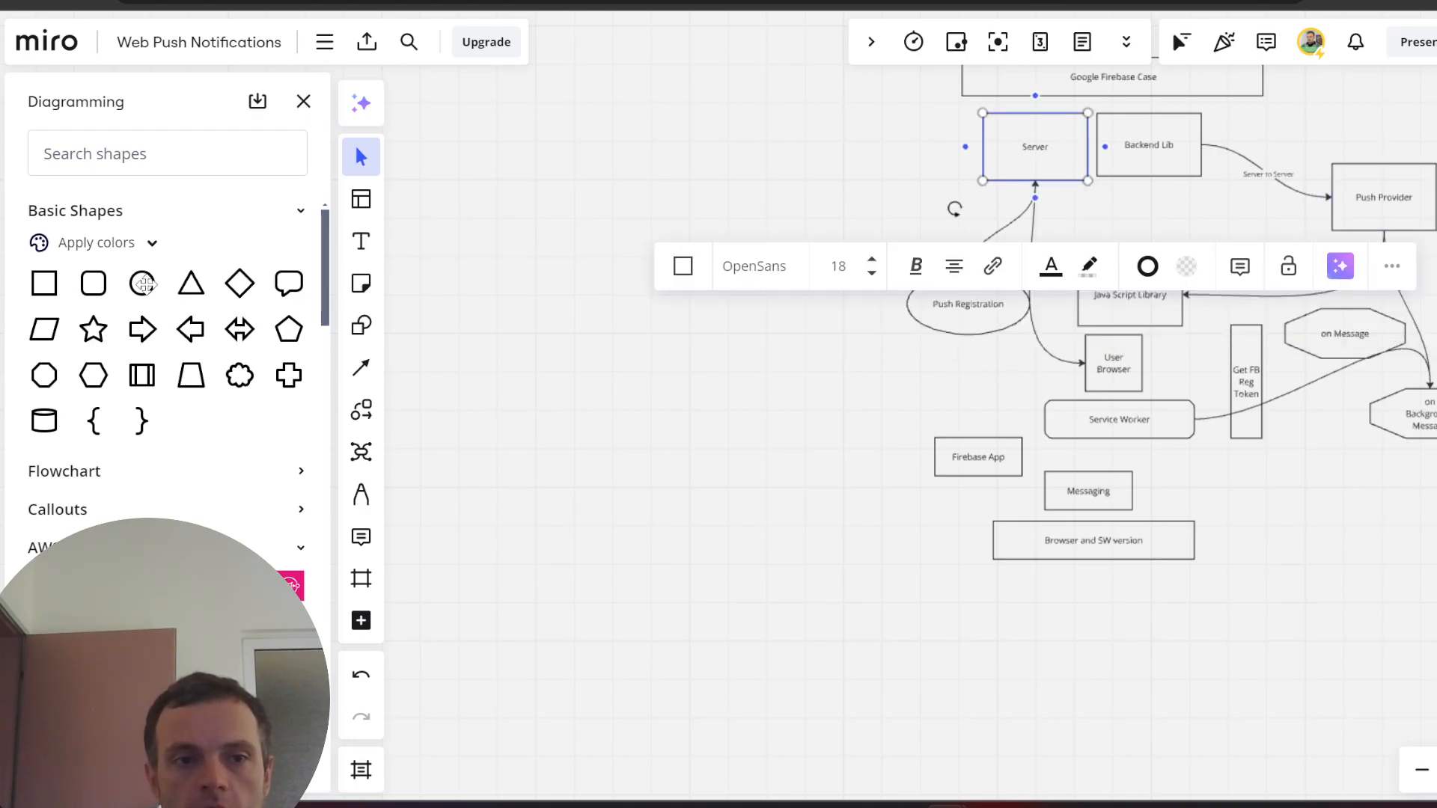
drag(53, 284, 787, 404)
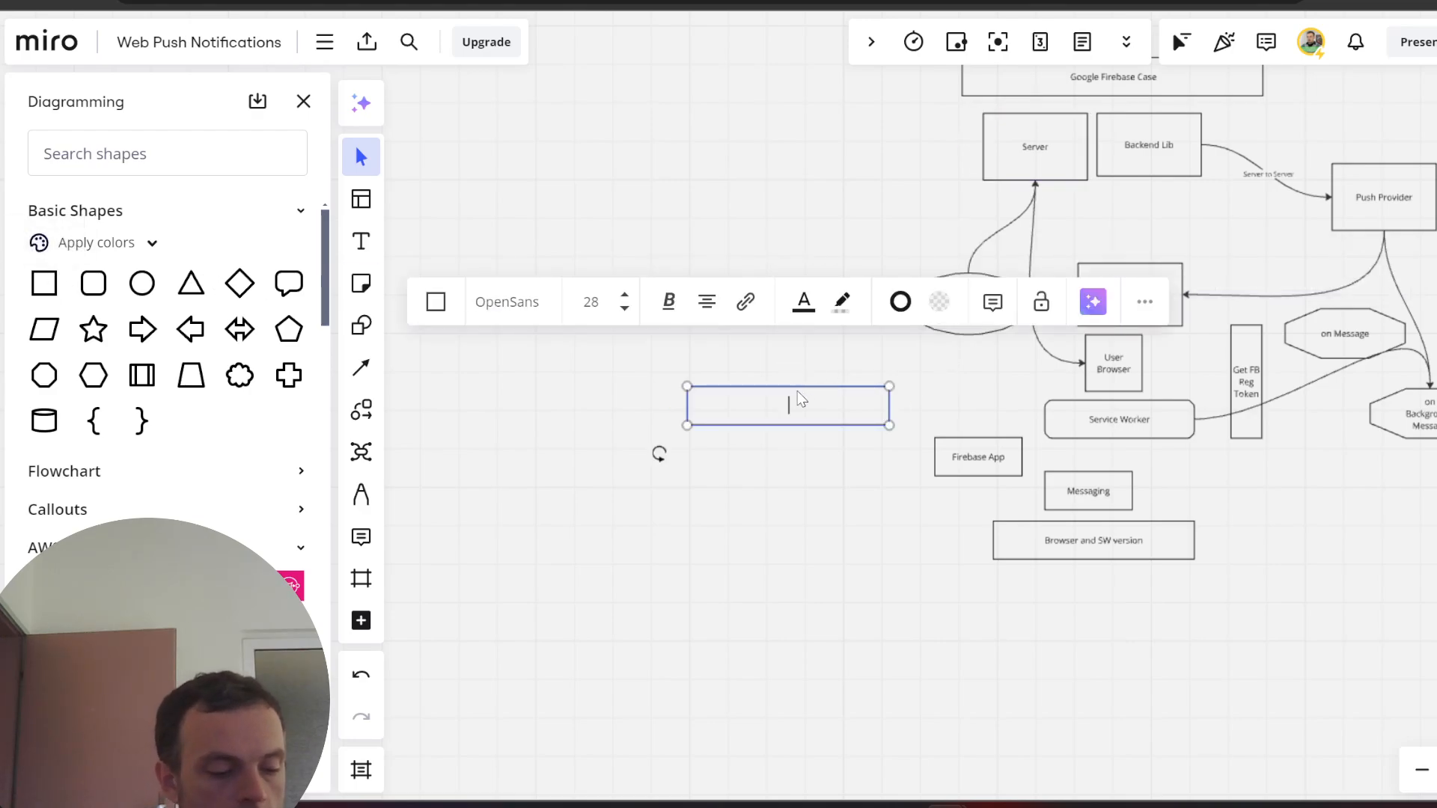
- Type 'Key' into the new rectangle and drag it up beside the Server box
text(Key)
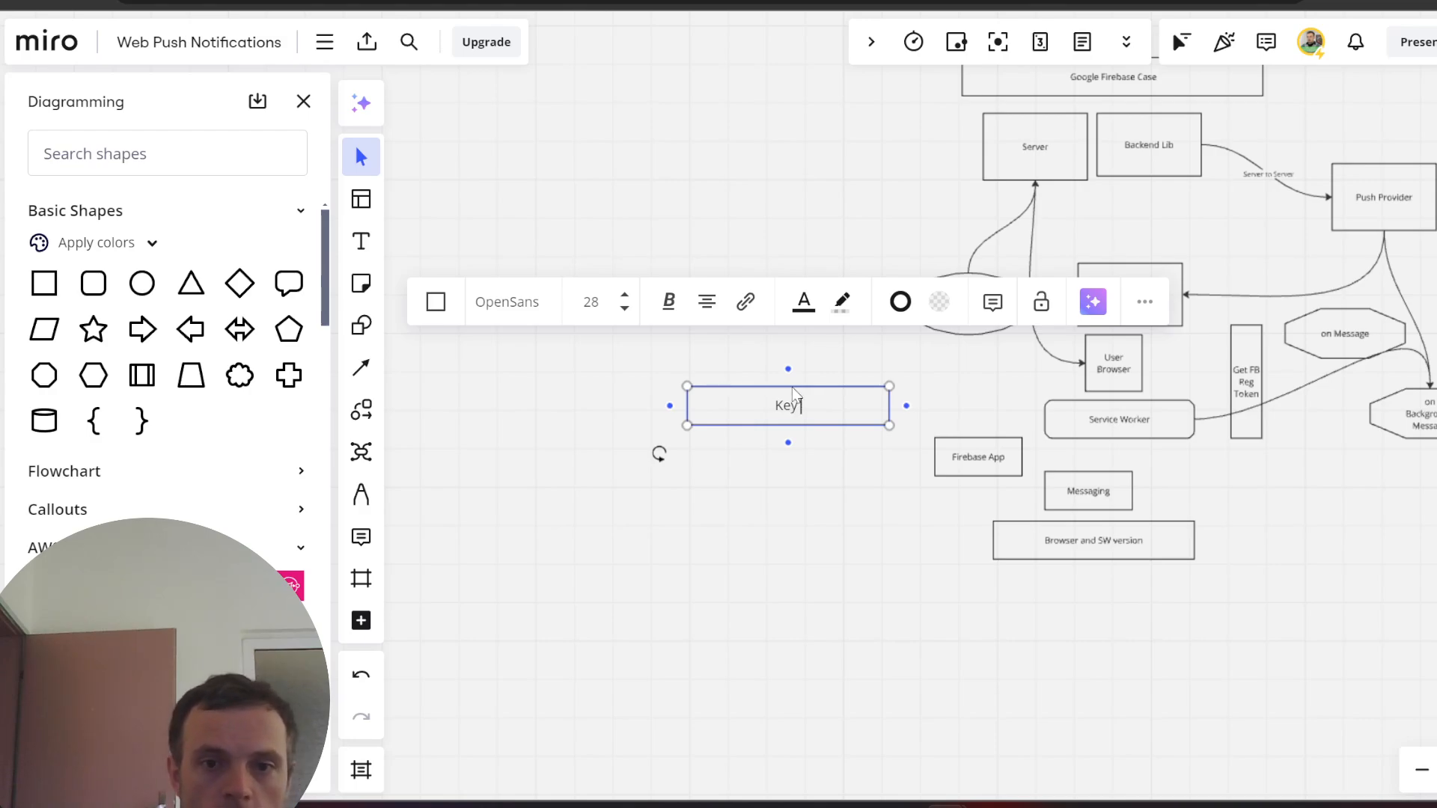
click(810, 609)
click(815, 396)
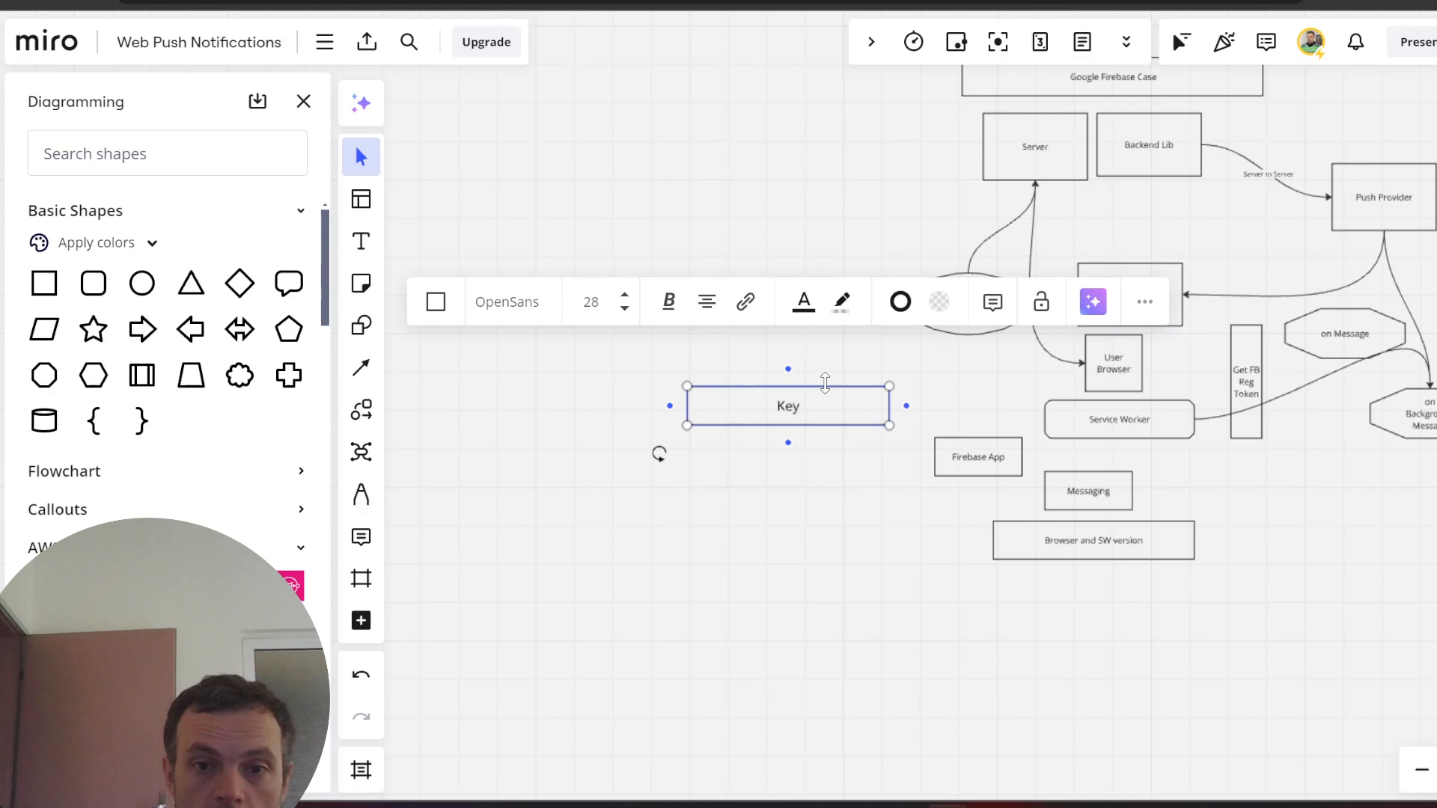
click(811, 375)
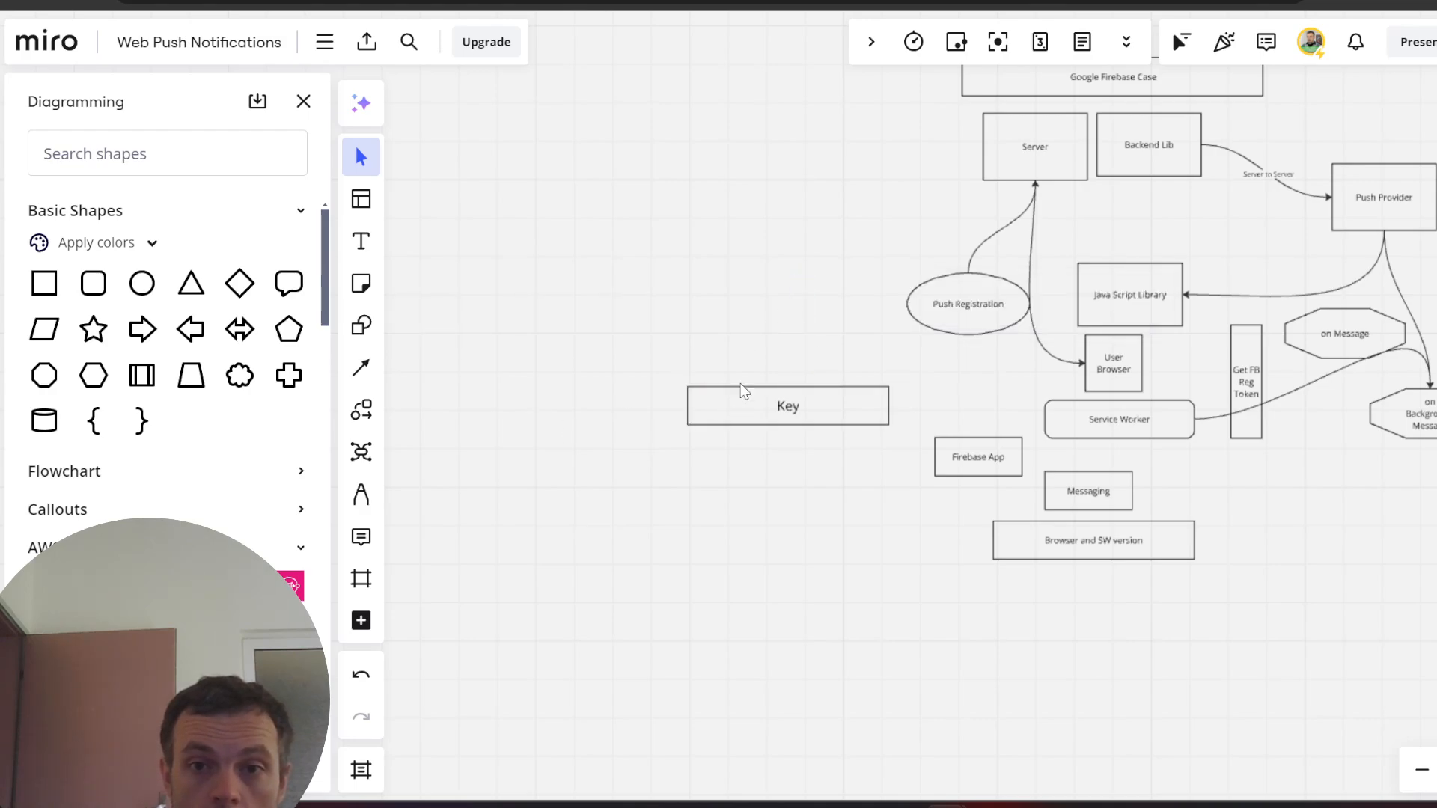
drag(743, 389, 827, 130)
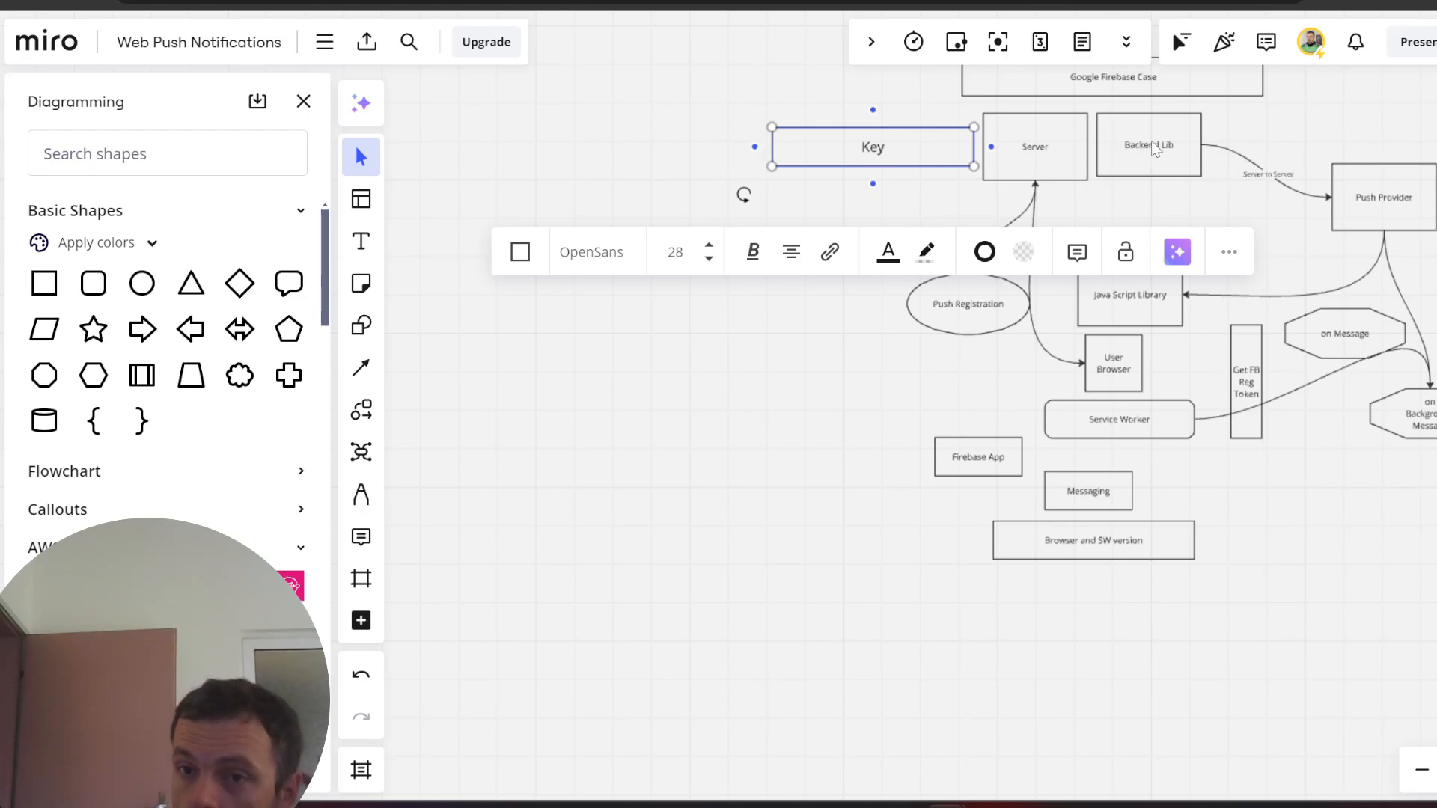
click(1033, 501)
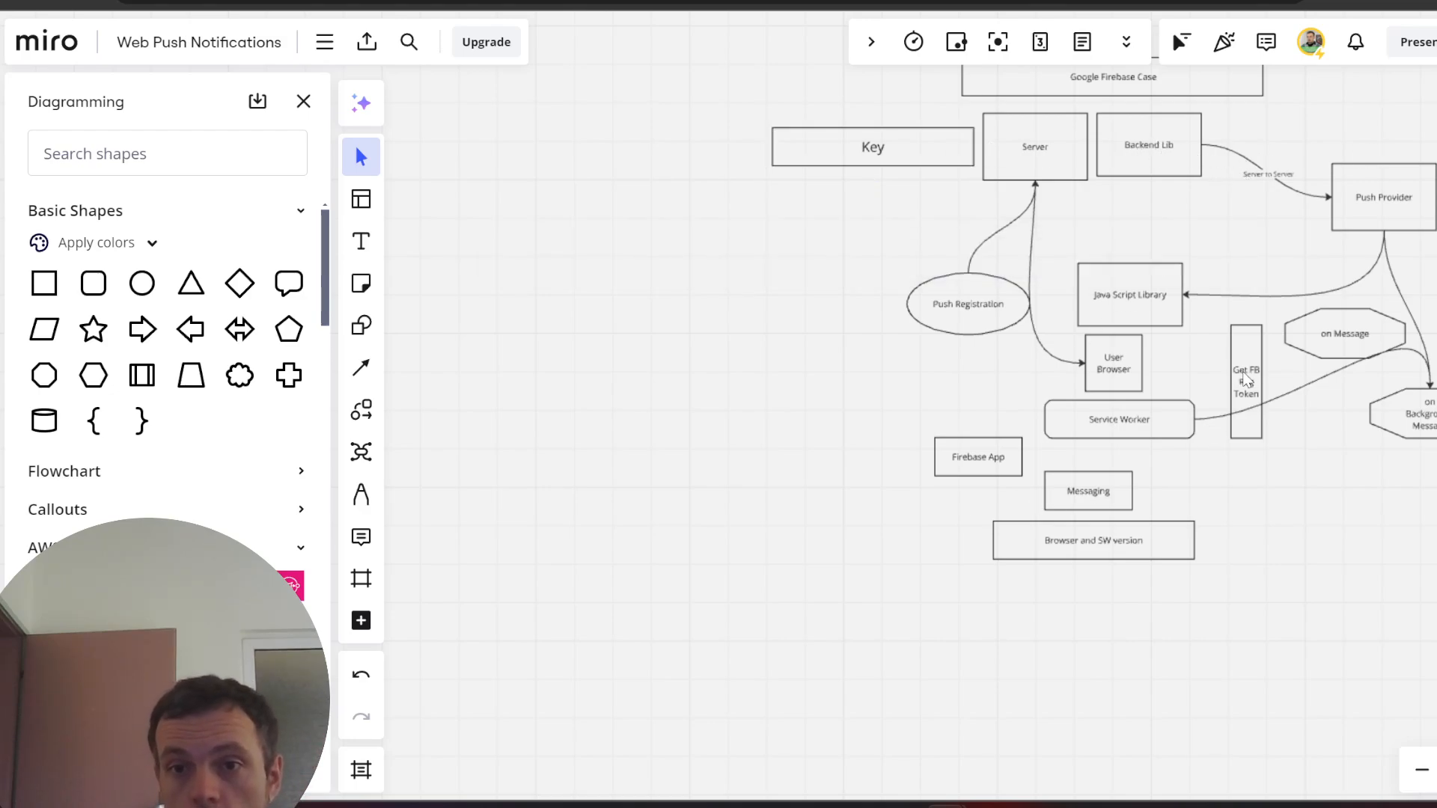
click(1245, 380)
click(1040, 154)
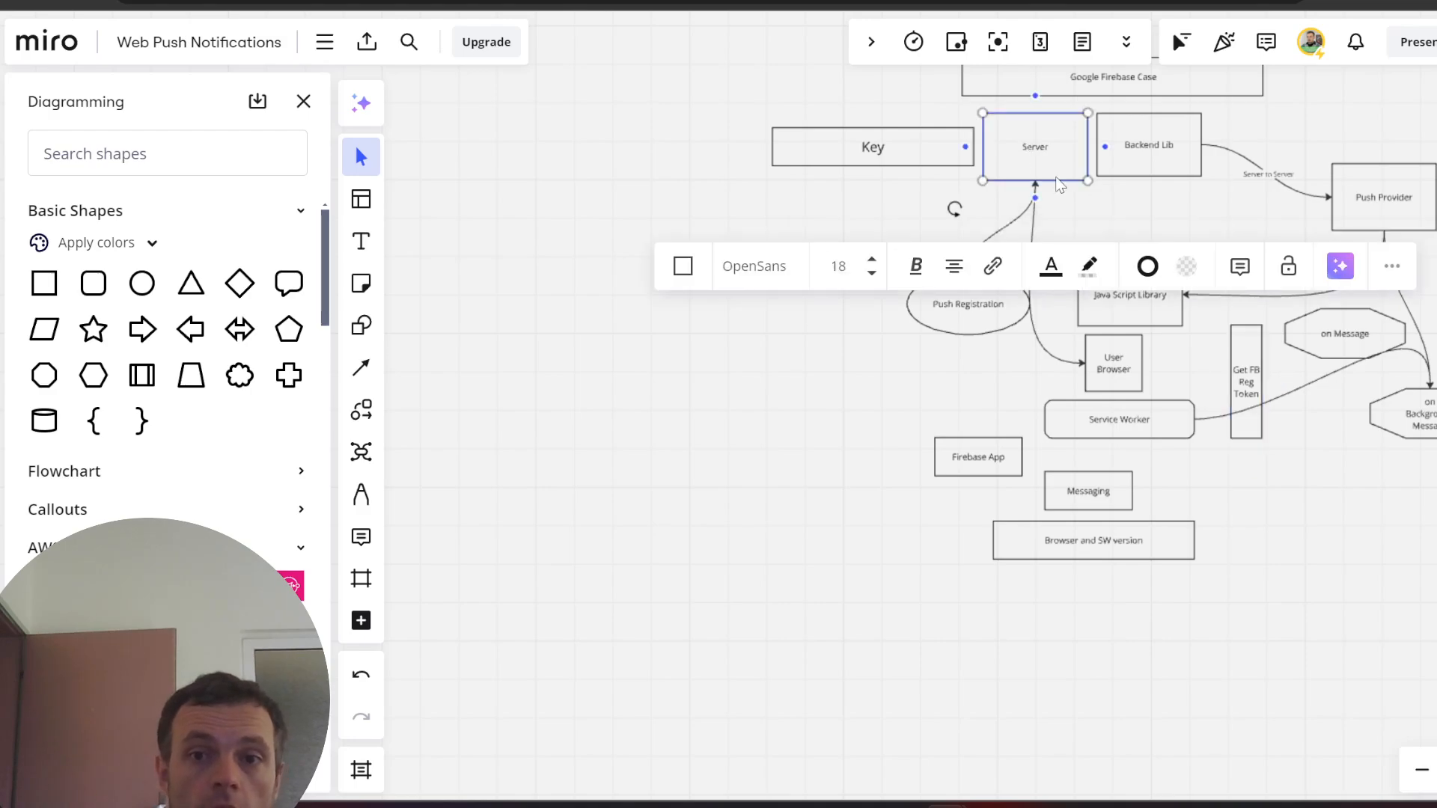
click(1151, 152)
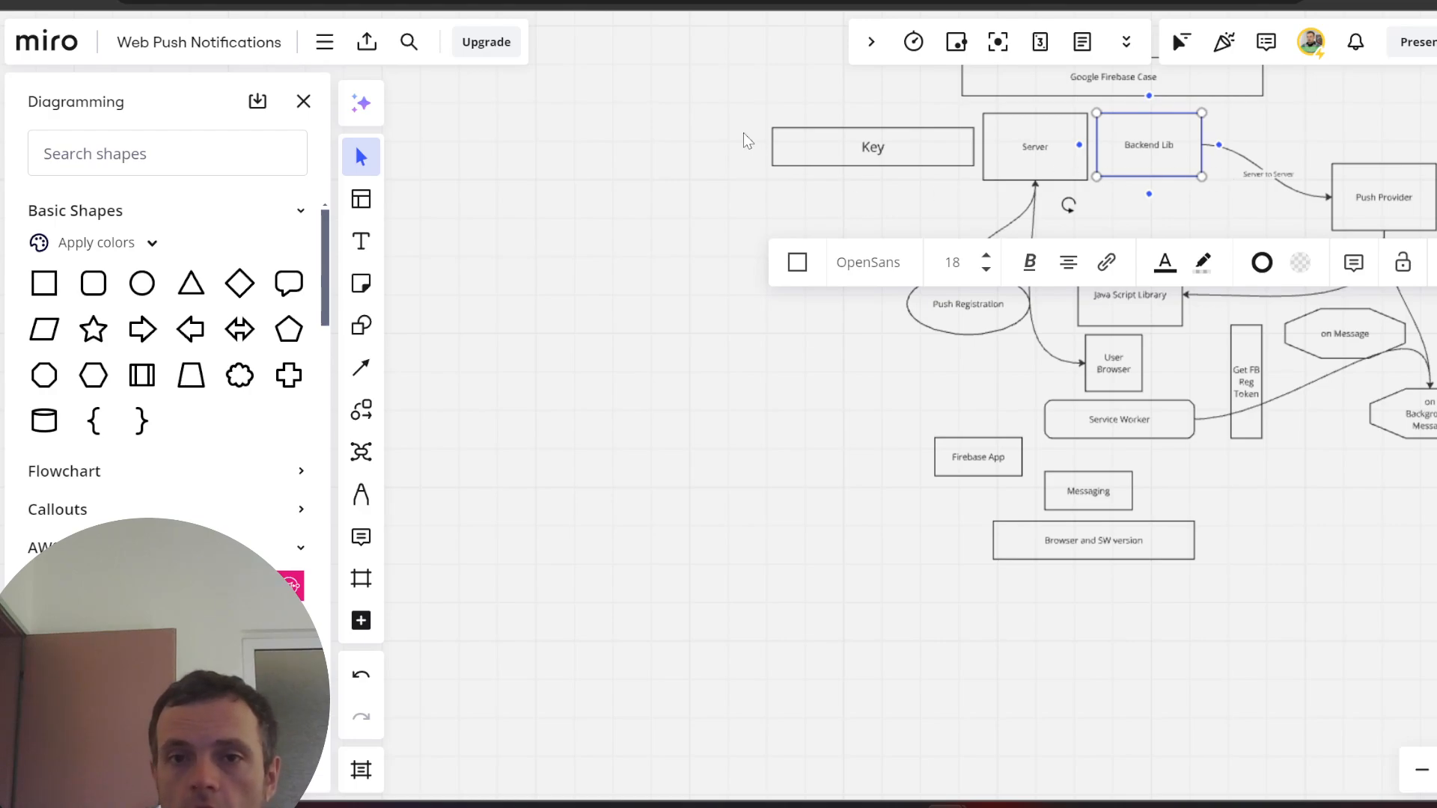
drag(694, 105, 1433, 641)
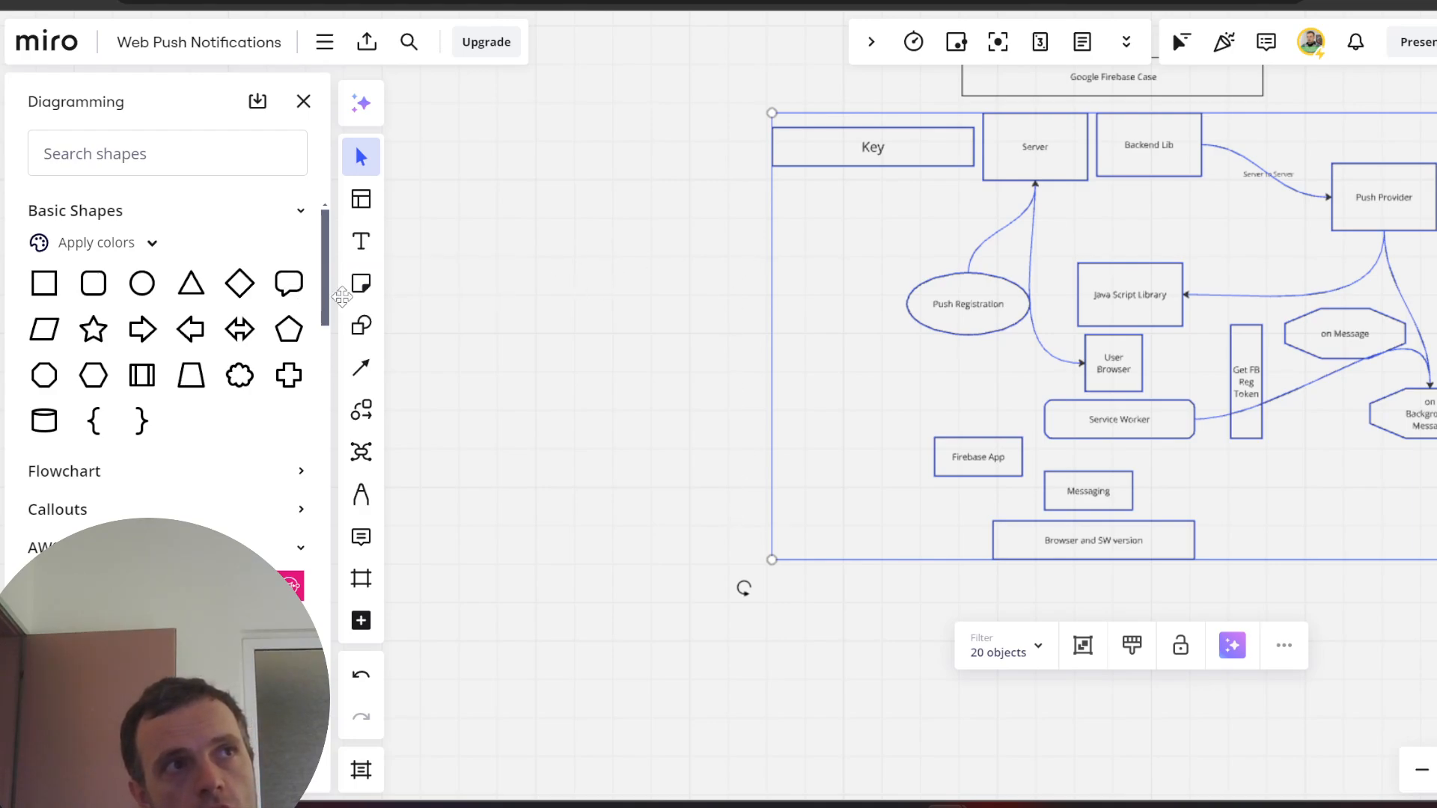
click(549, 325)
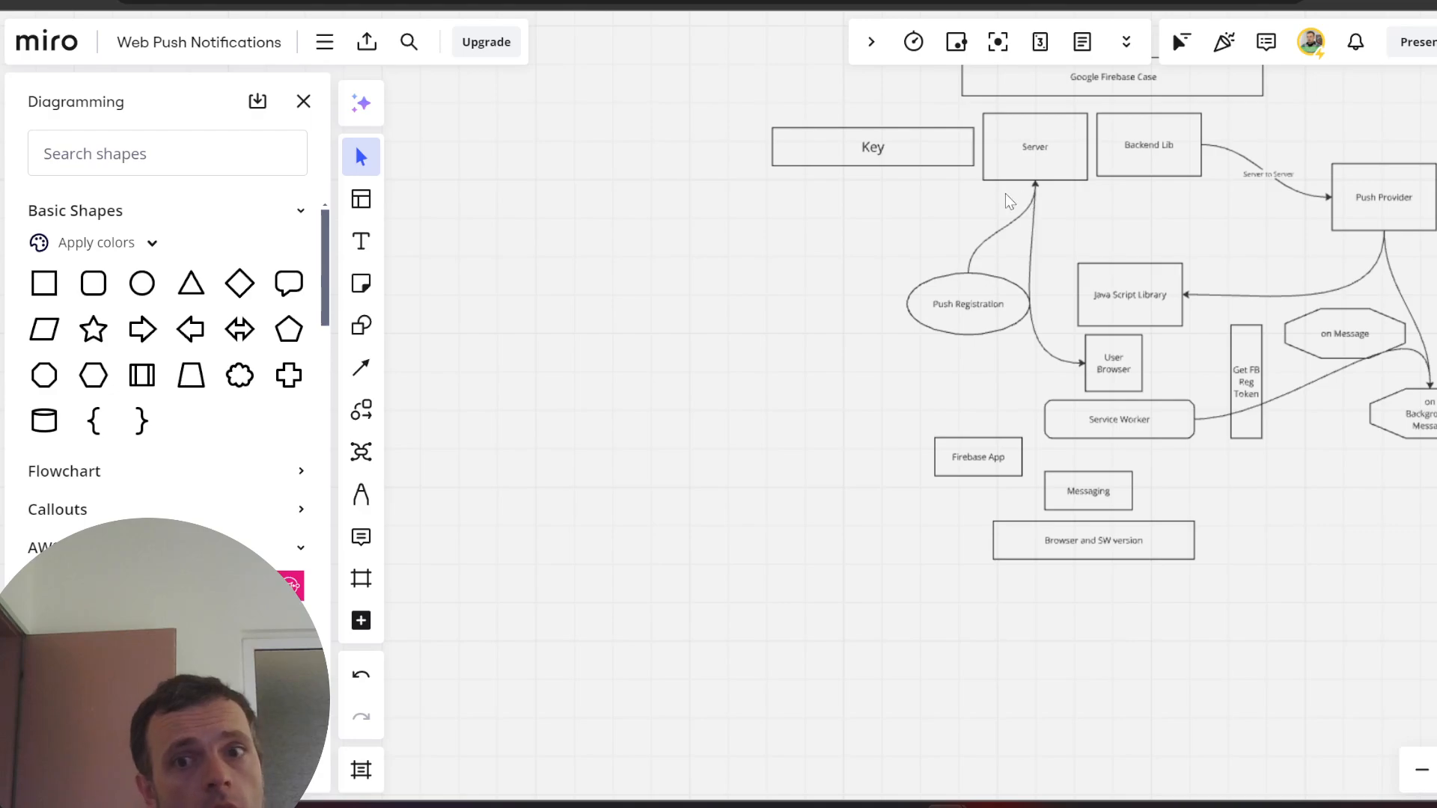
drag(721, 126, 1250, 295)
click(813, 596)
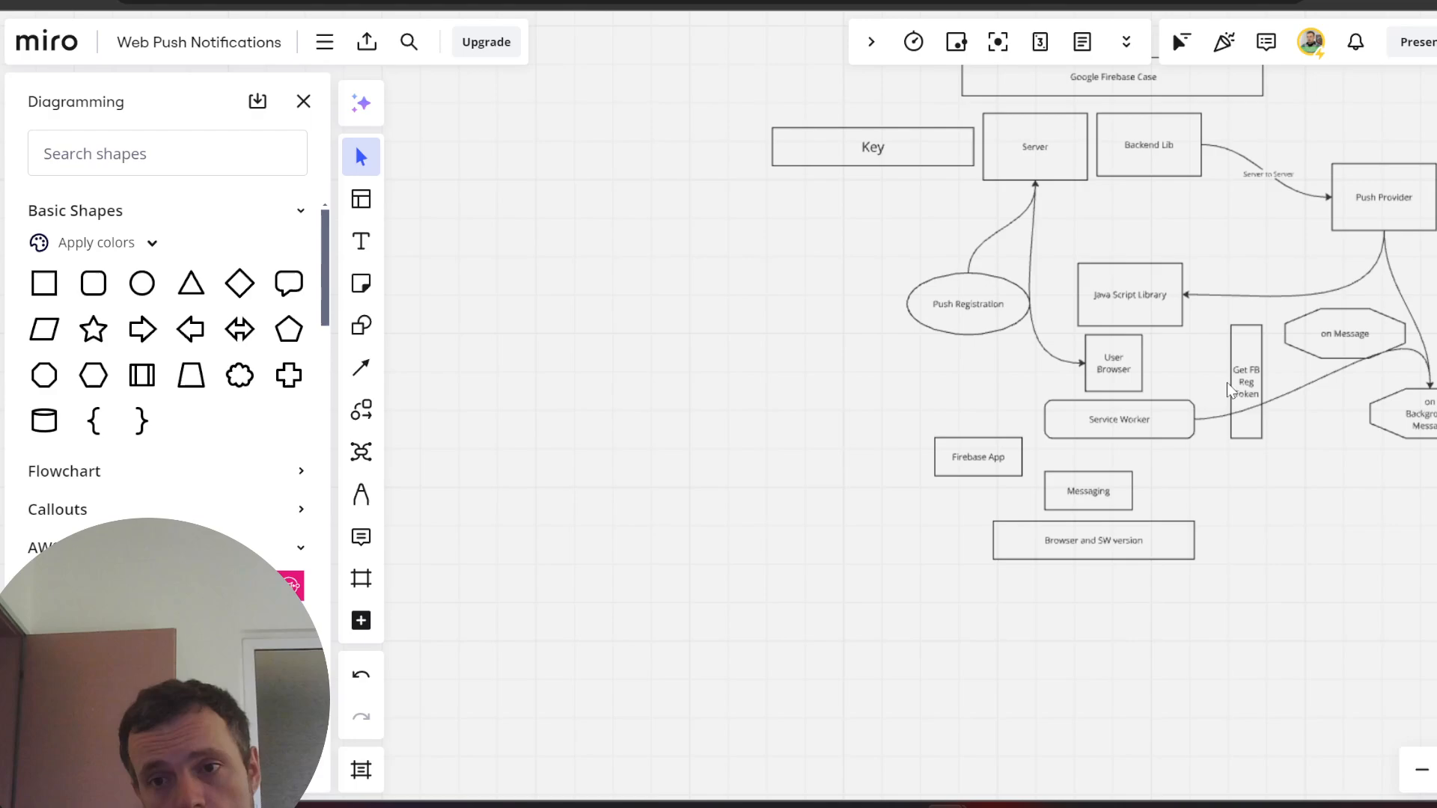
click(1227, 383)
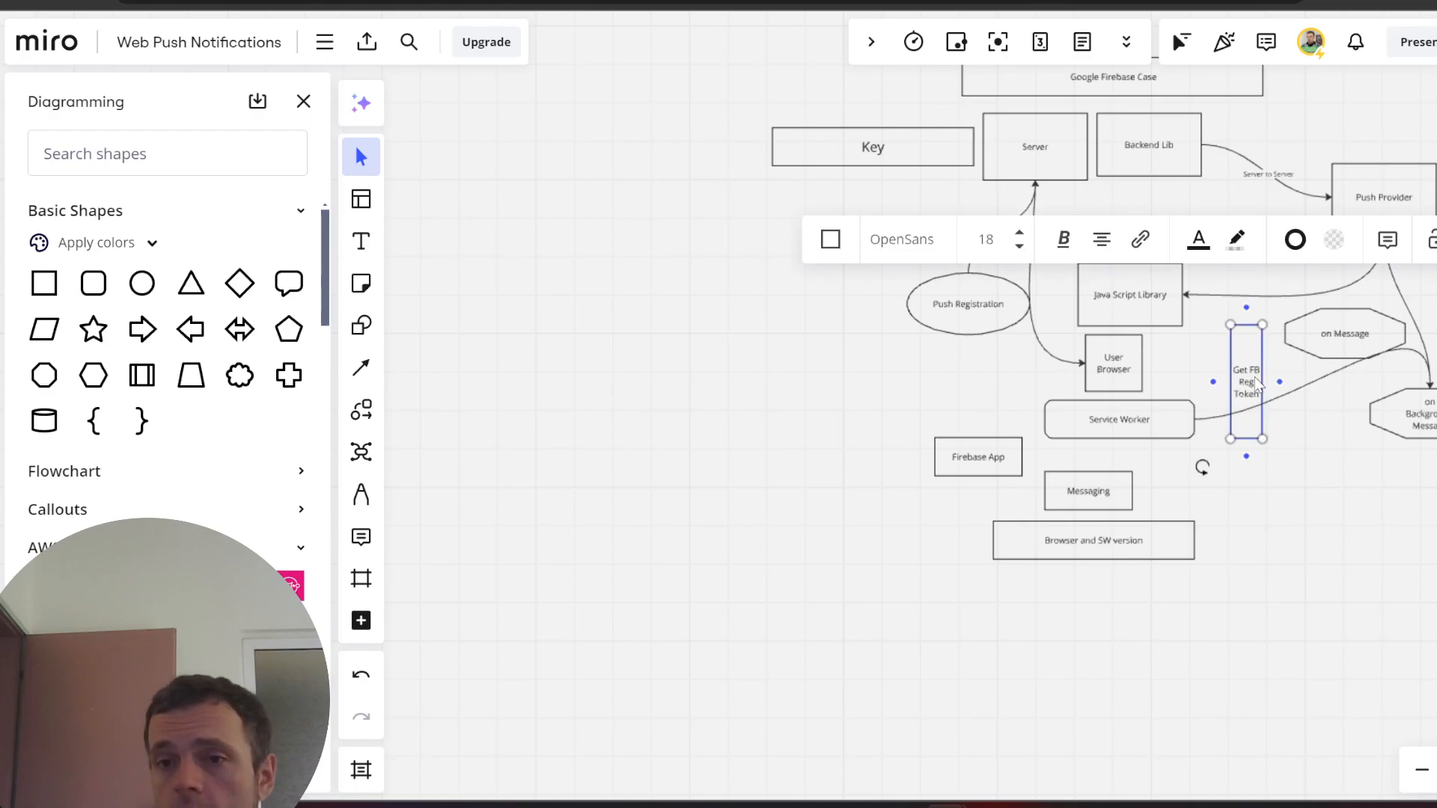
click(642, 286)
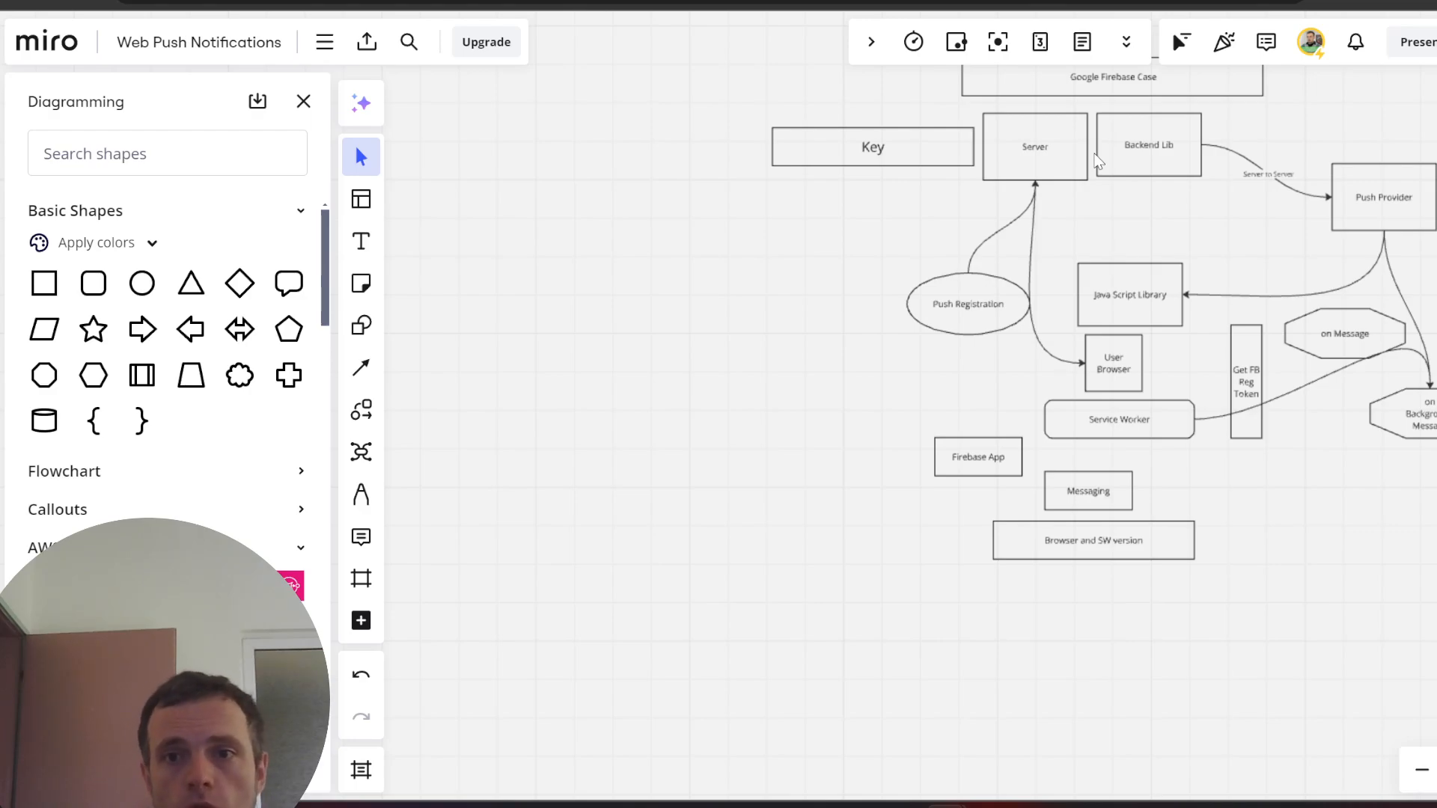
click(1156, 142)
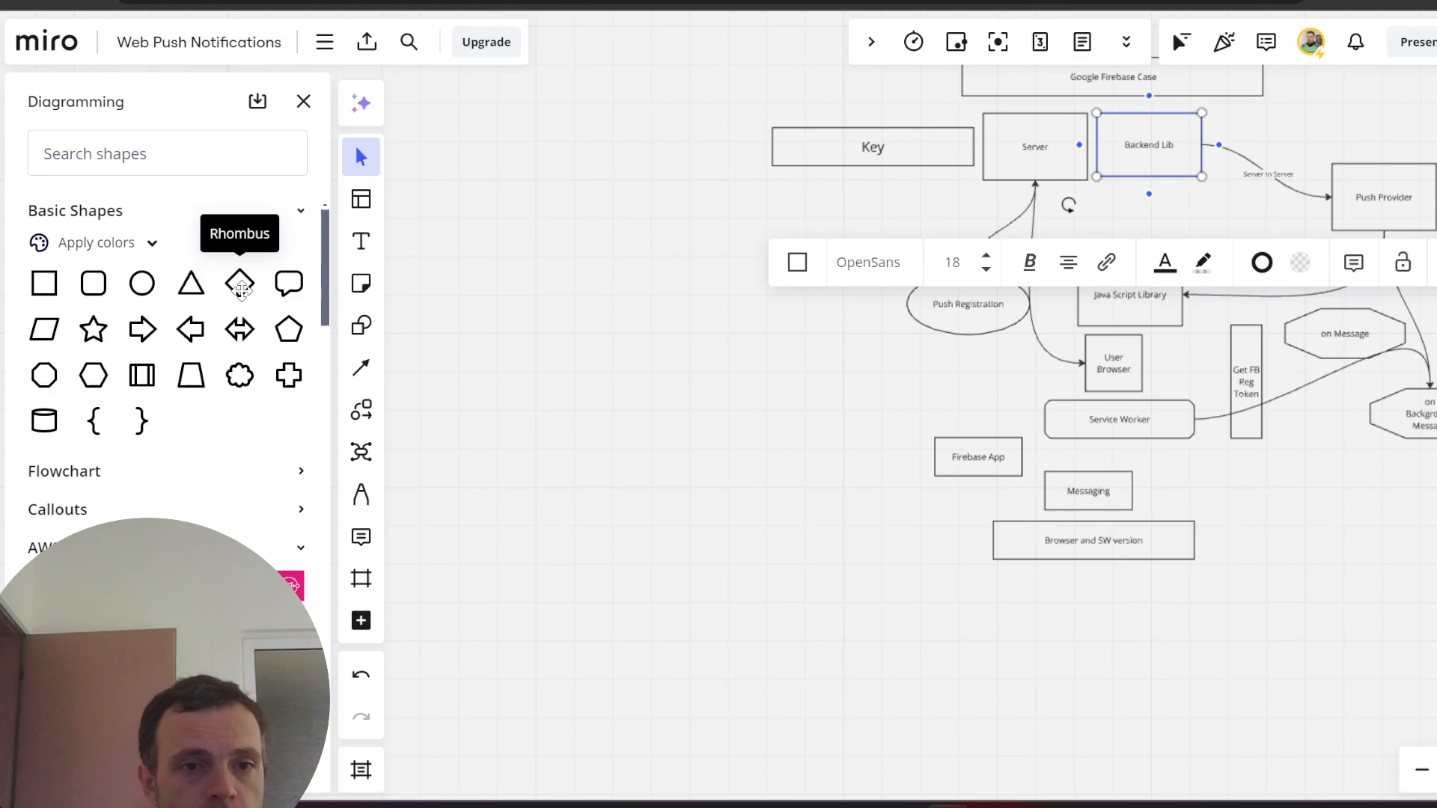
- Place a rhombus from Basic Shapes on the canvas and label it 'GCloud'
drag(239, 287, 791, 406)
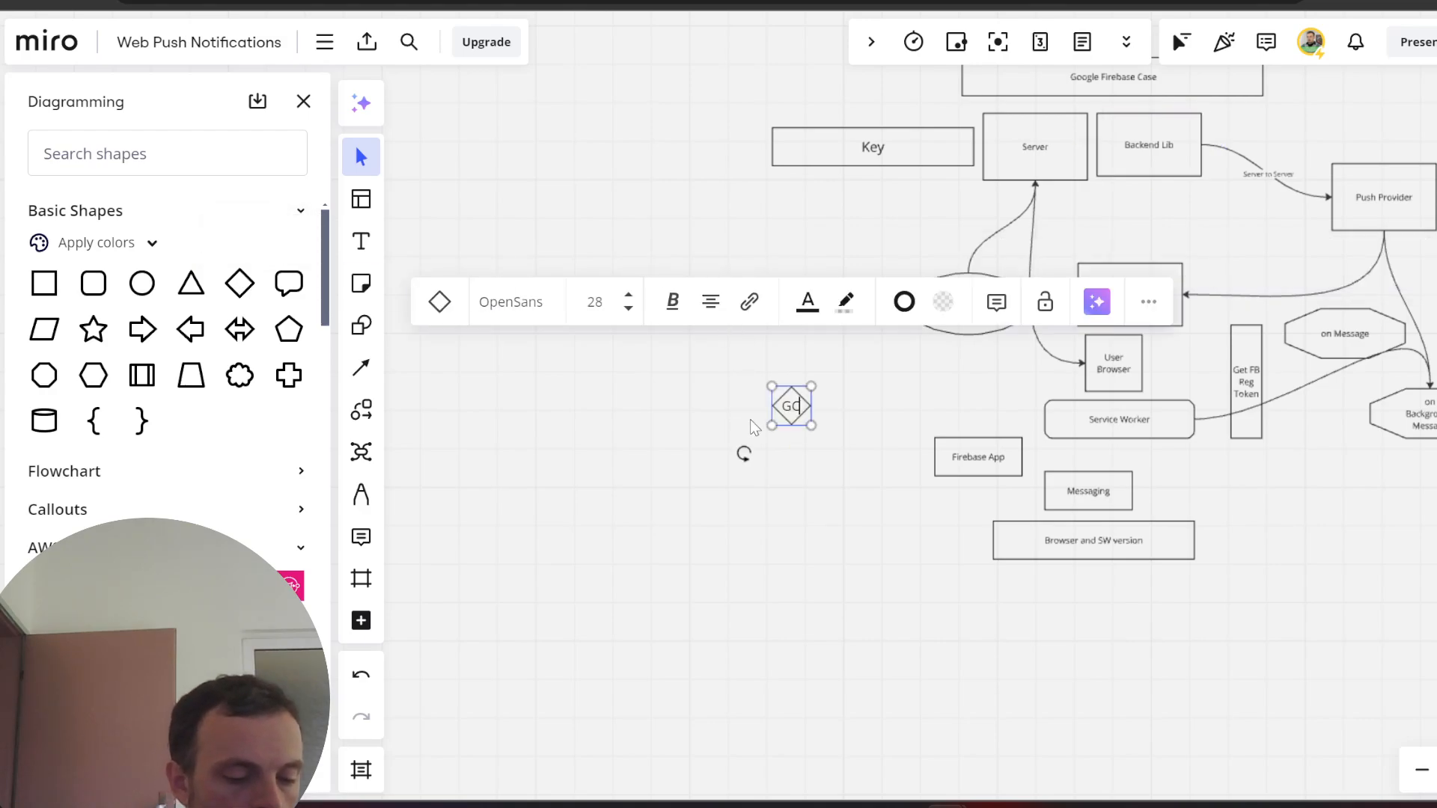
text(ud)
key(BackSpace)
key(BackSpace)
text(GC)
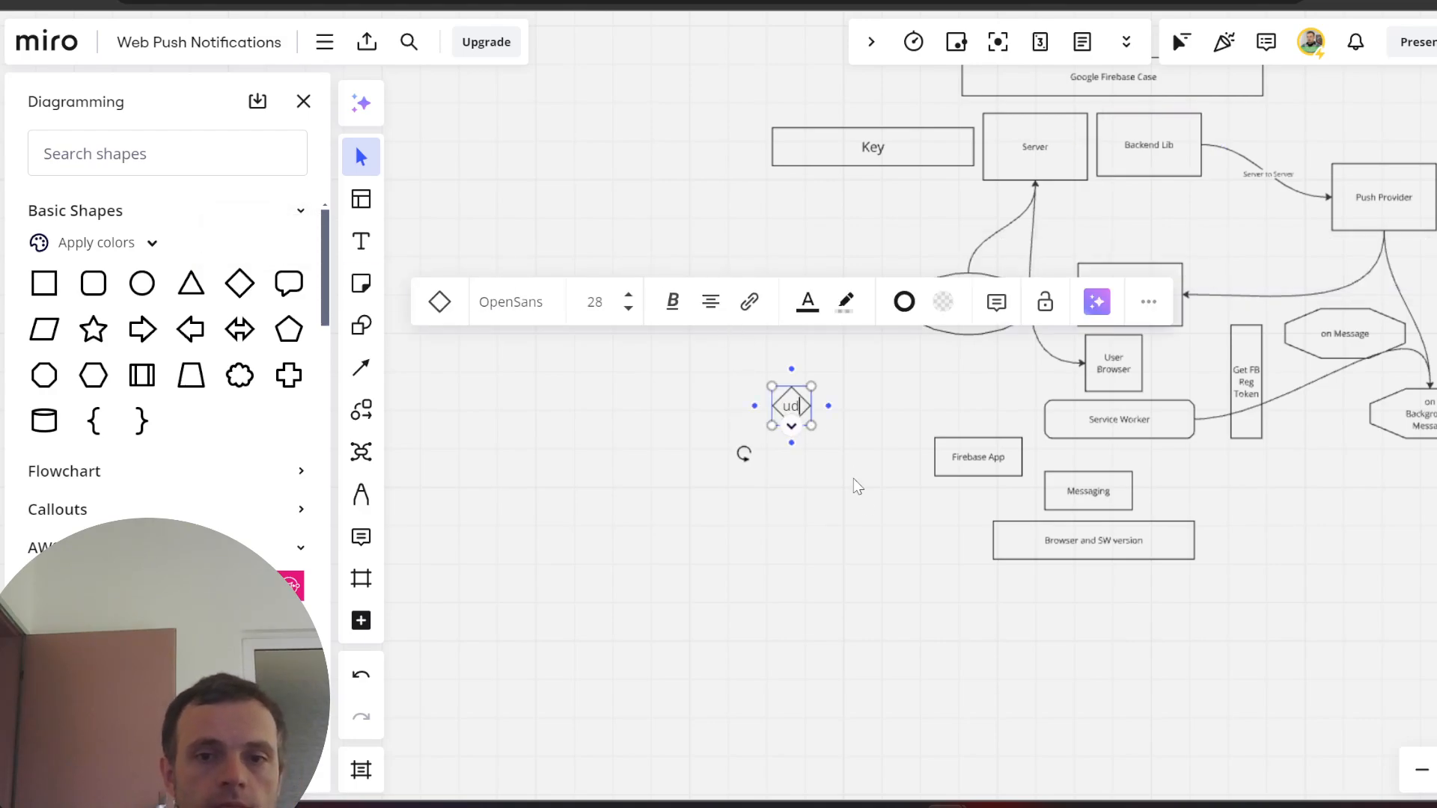
click(854, 482)
- Widen the GCloud rhombus to fit its label and move it above the Key box
click(796, 406)
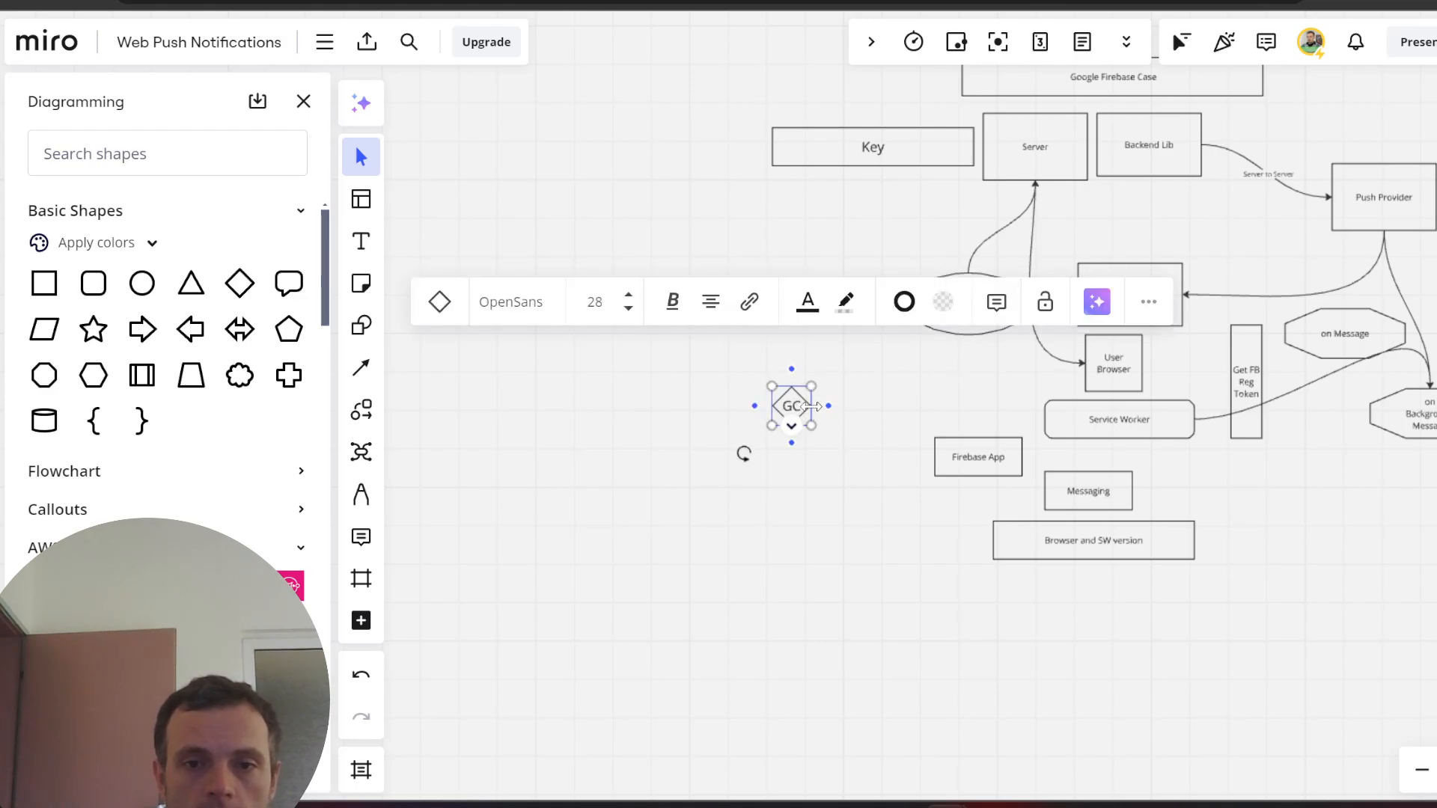
drag(811, 406, 939, 404)
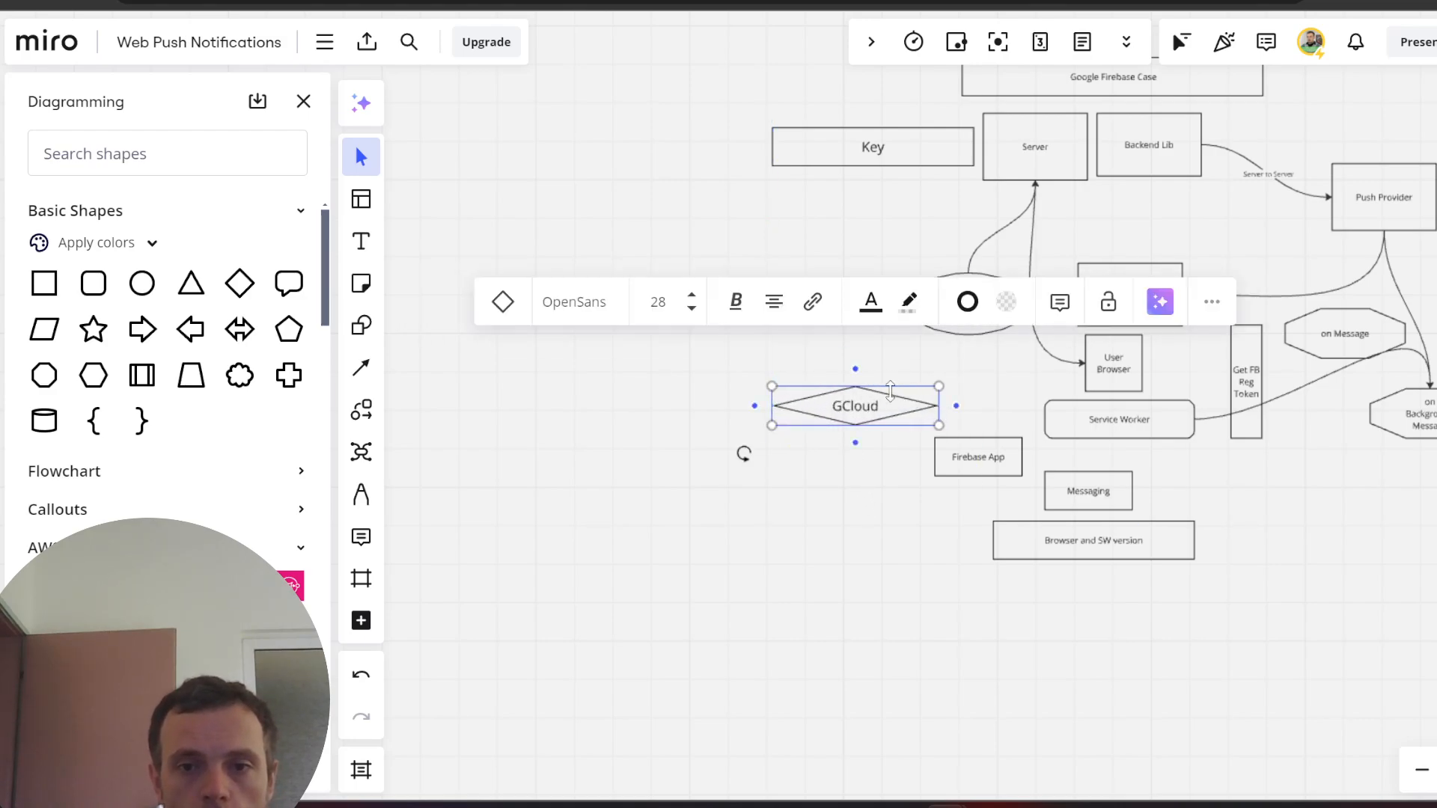
click(847, 440)
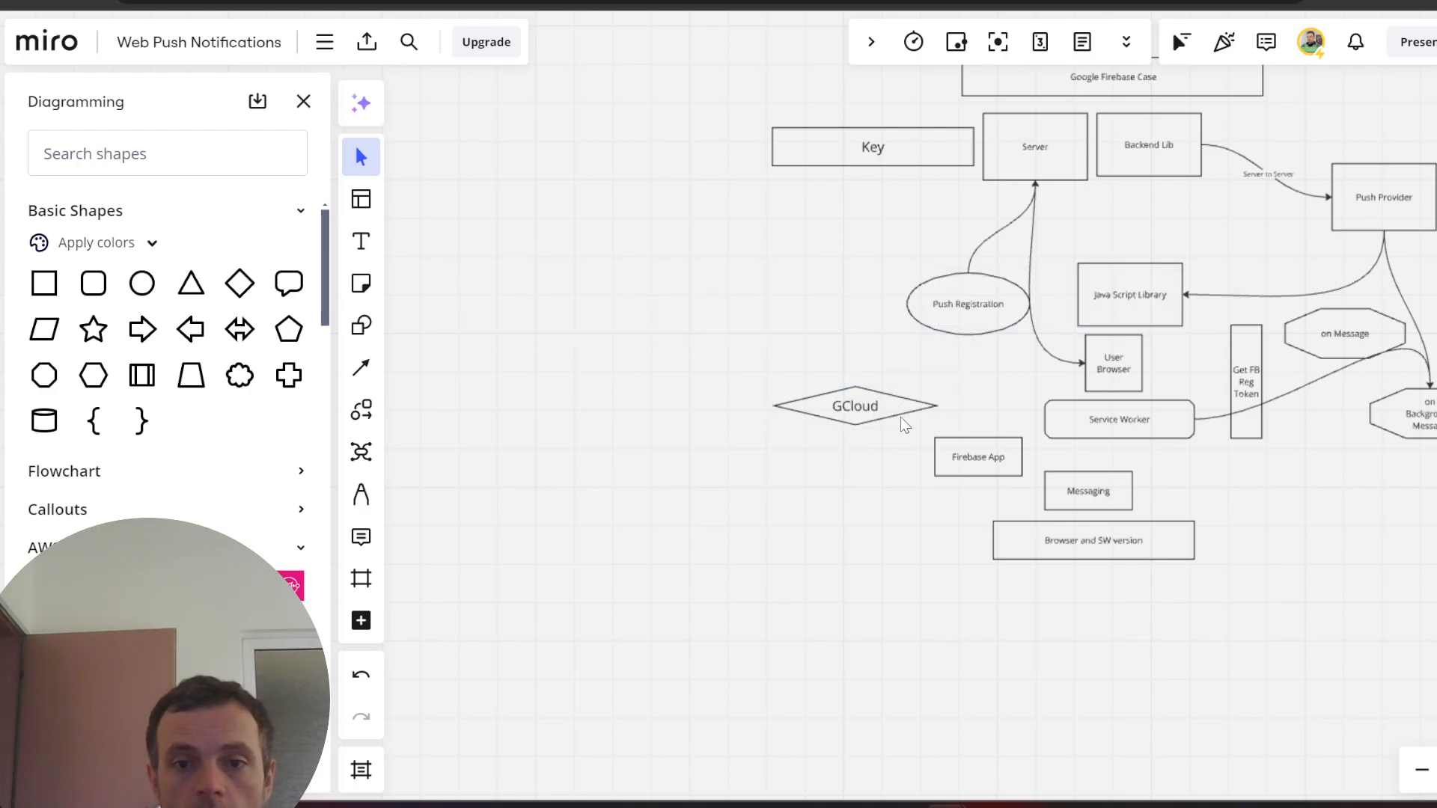
click(899, 418)
drag(888, 412, 892, 102)
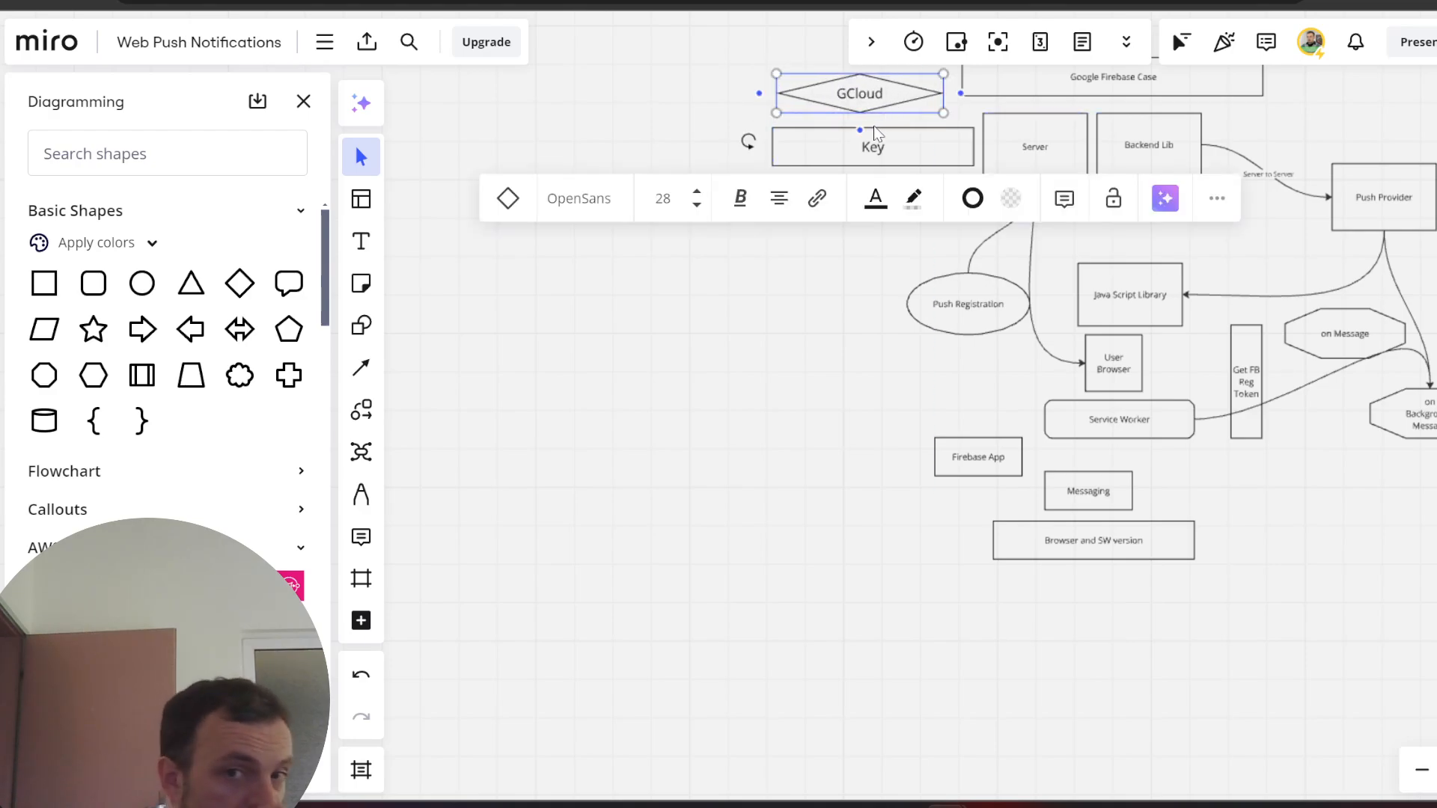
click(838, 193)
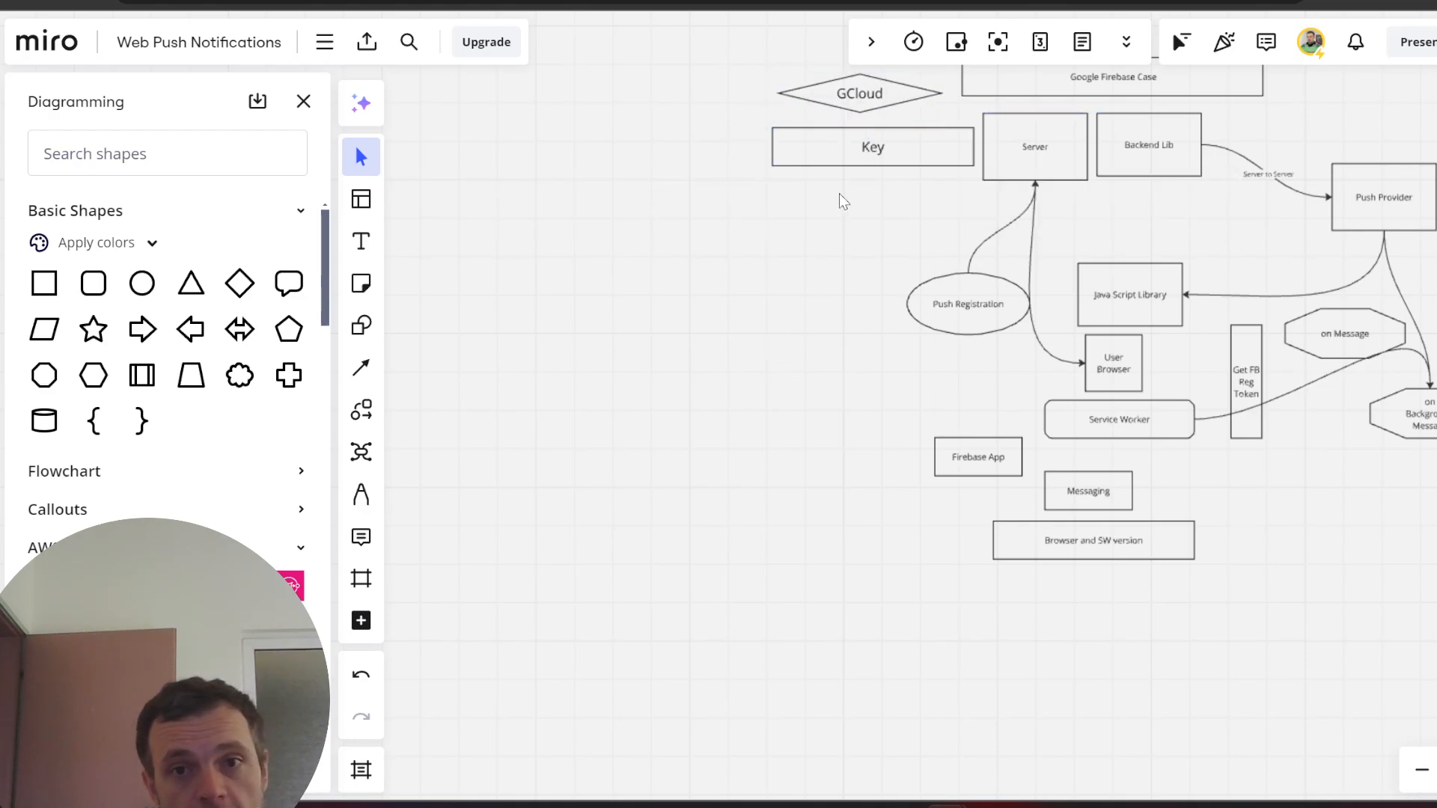
click(1388, 202)
click(1370, 149)
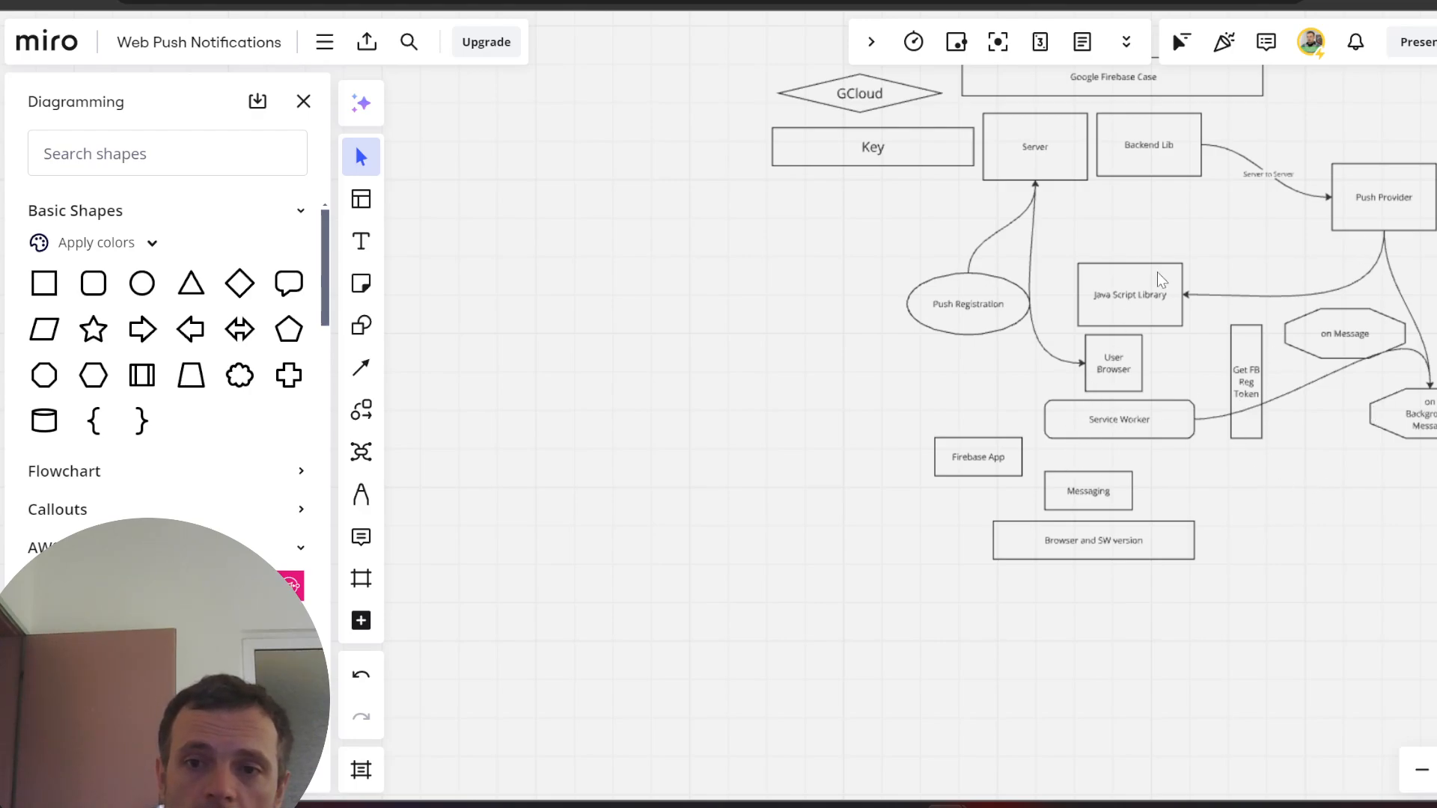
click(1144, 299)
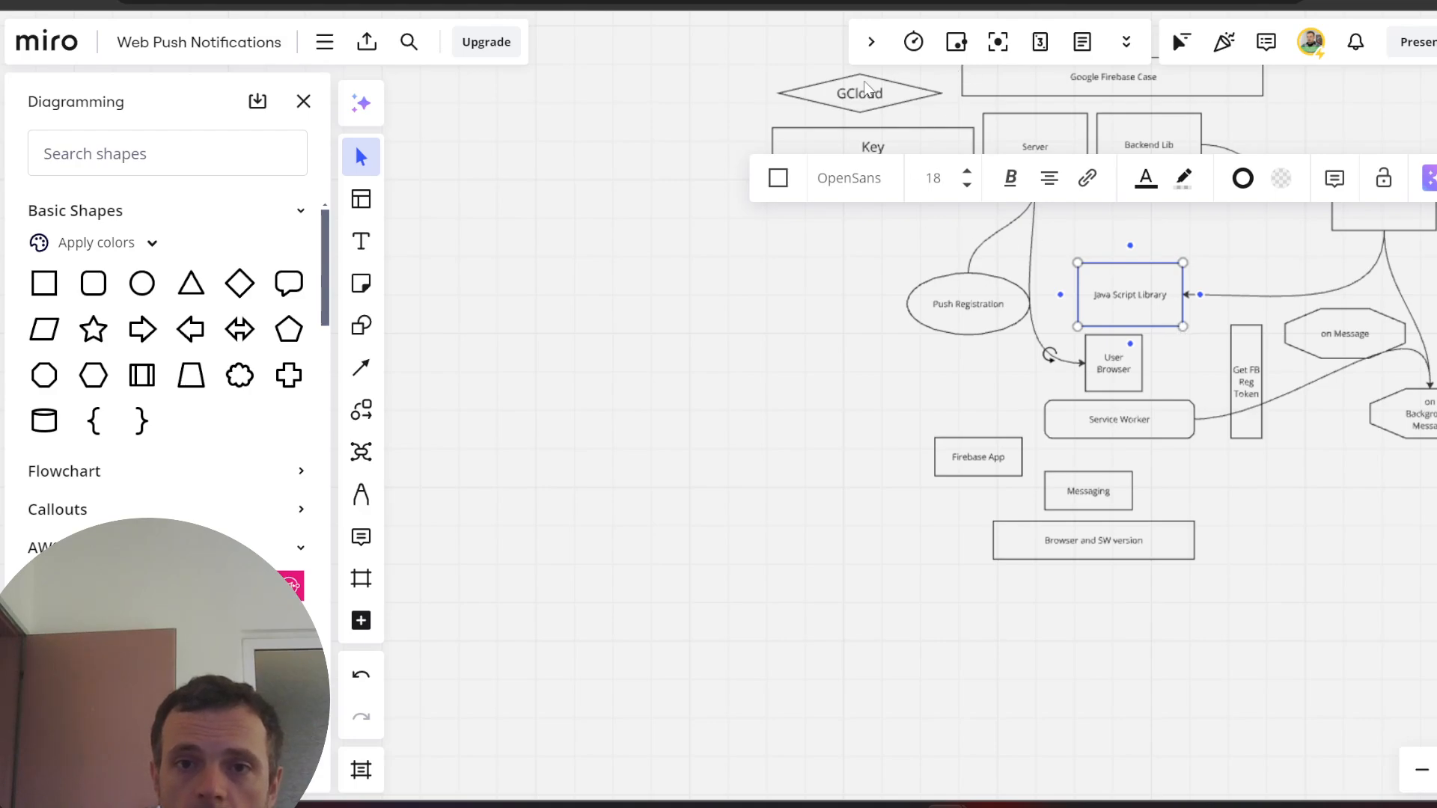
click(845, 93)
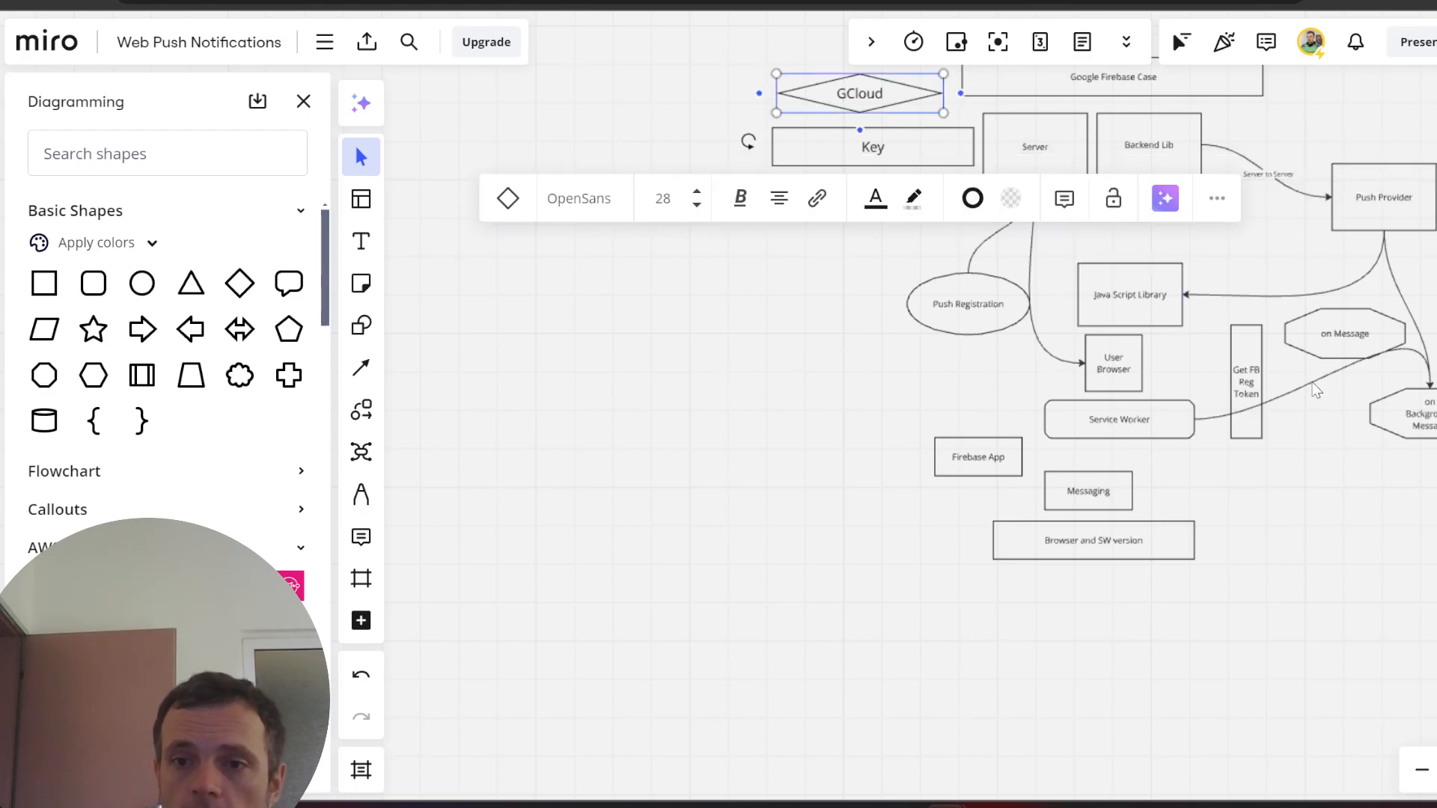
click(1281, 500)
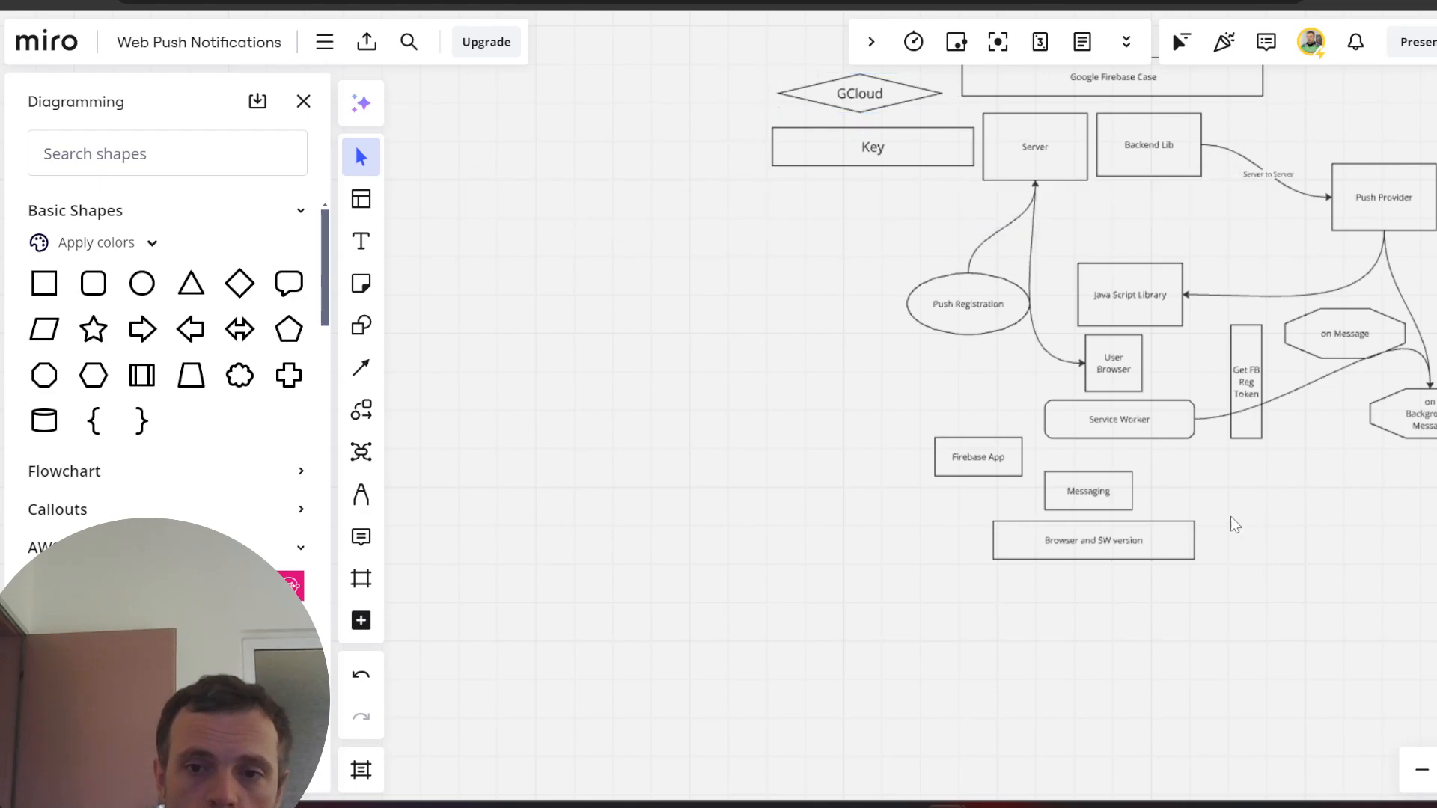
click(1129, 540)
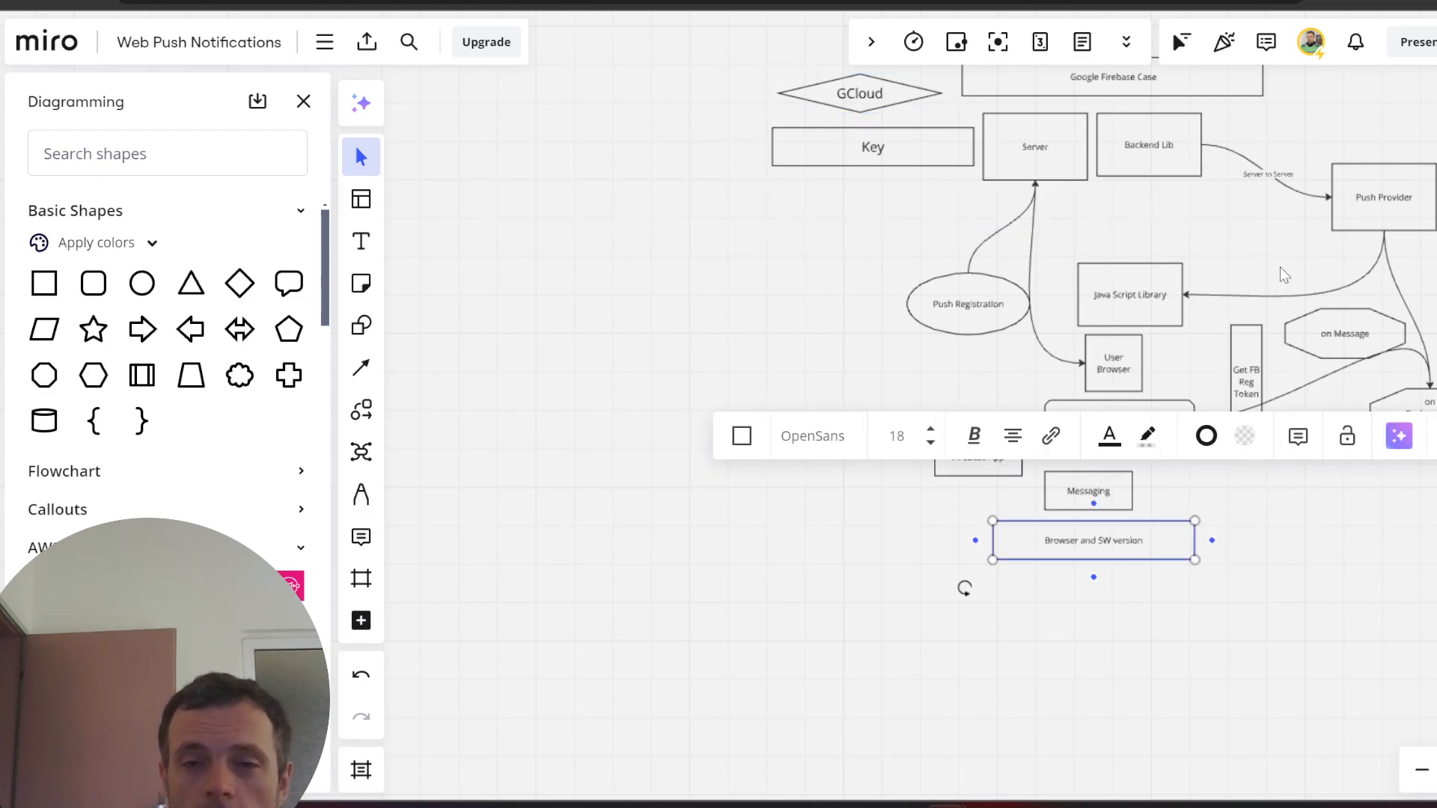
click(1242, 374)
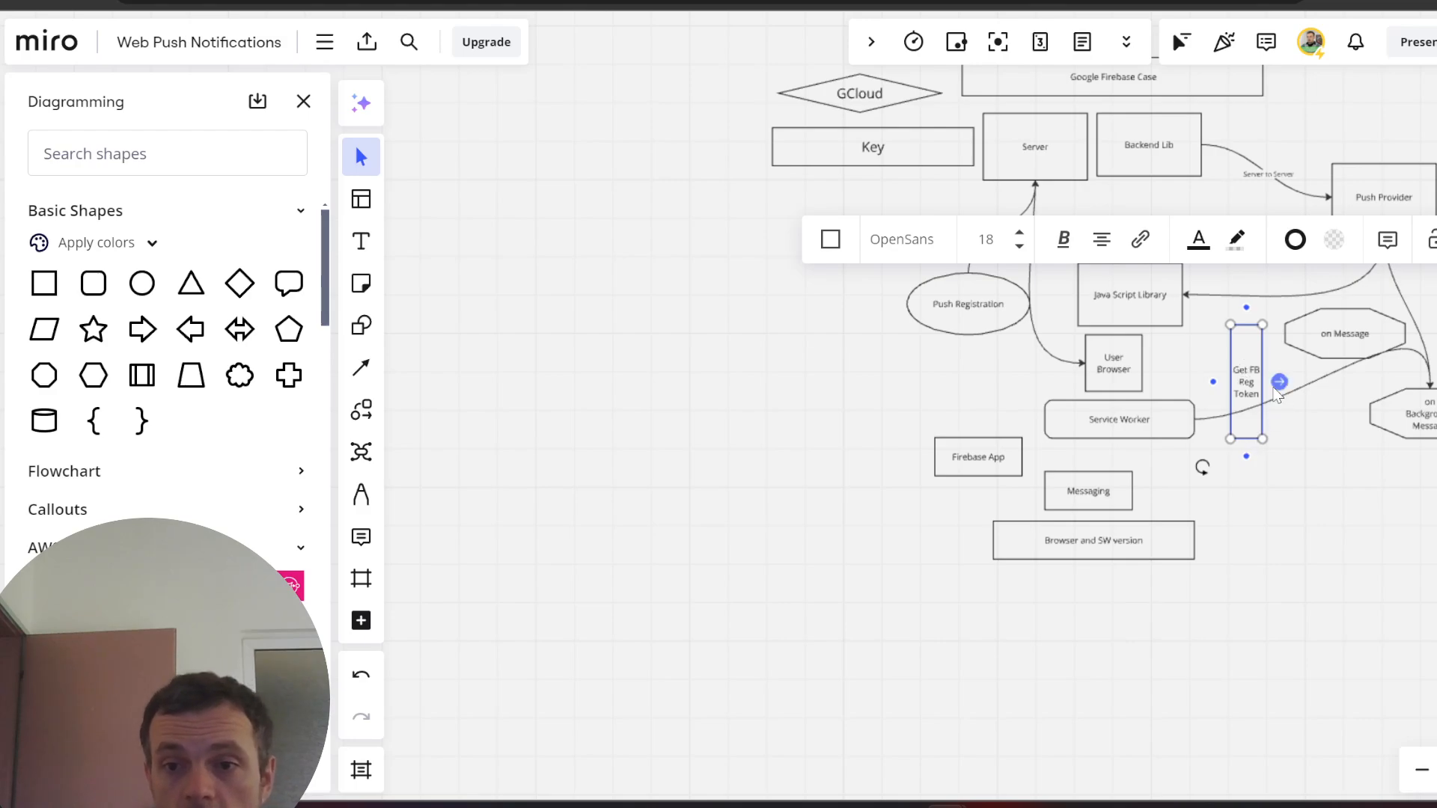
scroll(1247, 398, up, 5)
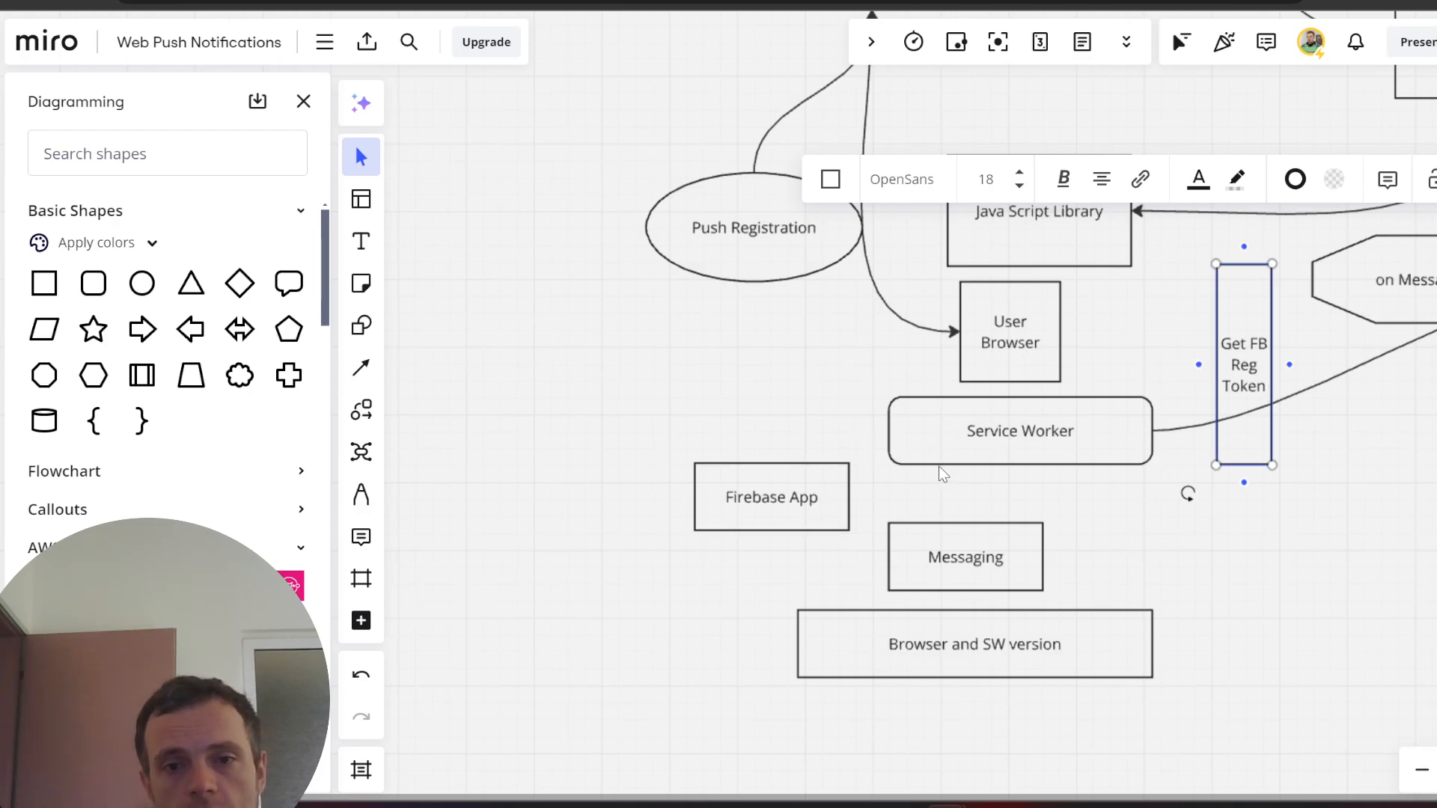
scroll(1433, 382, up, 2)
scroll(1430, 378, down, 7)
scroll(1075, 148, up, 1)
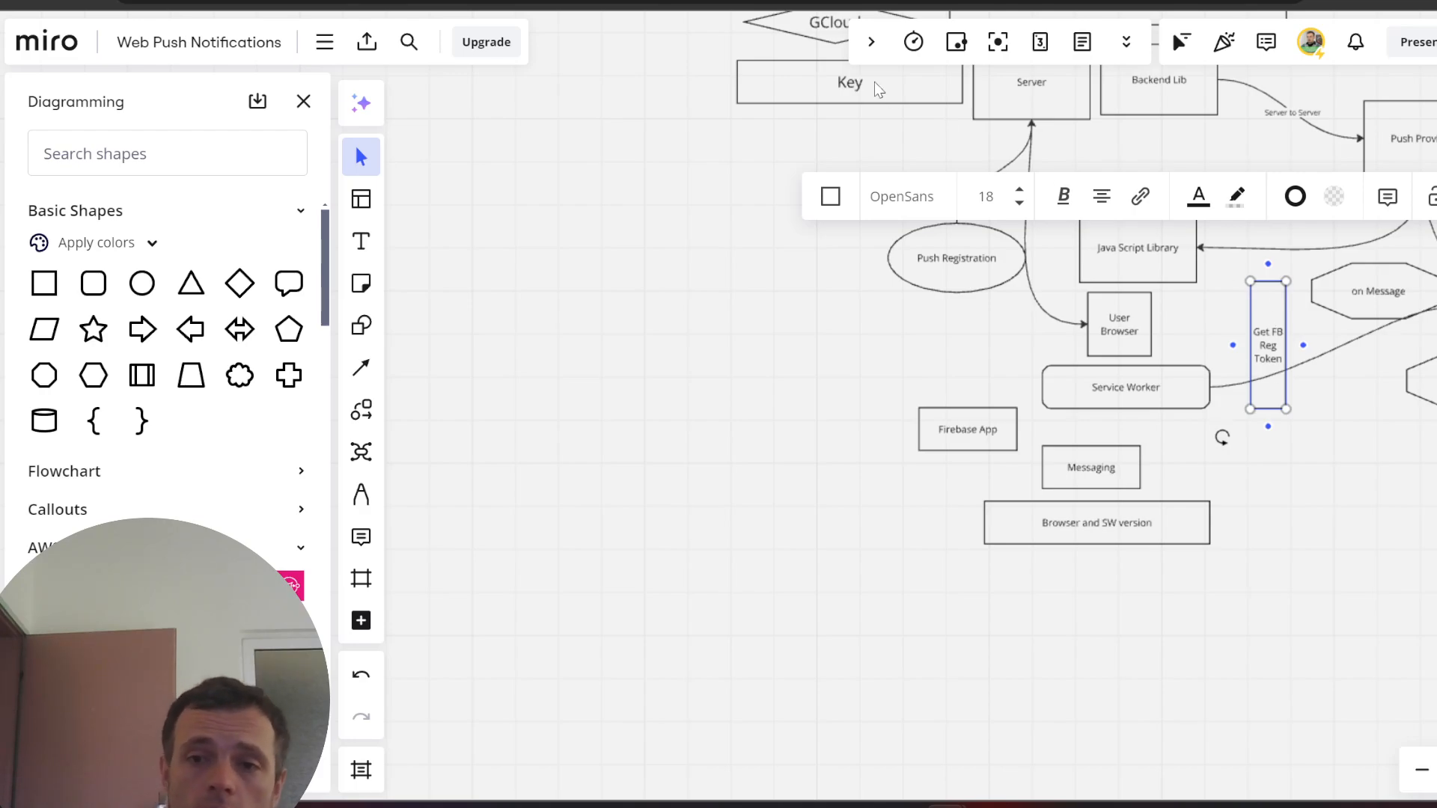
double_click(1269, 344)
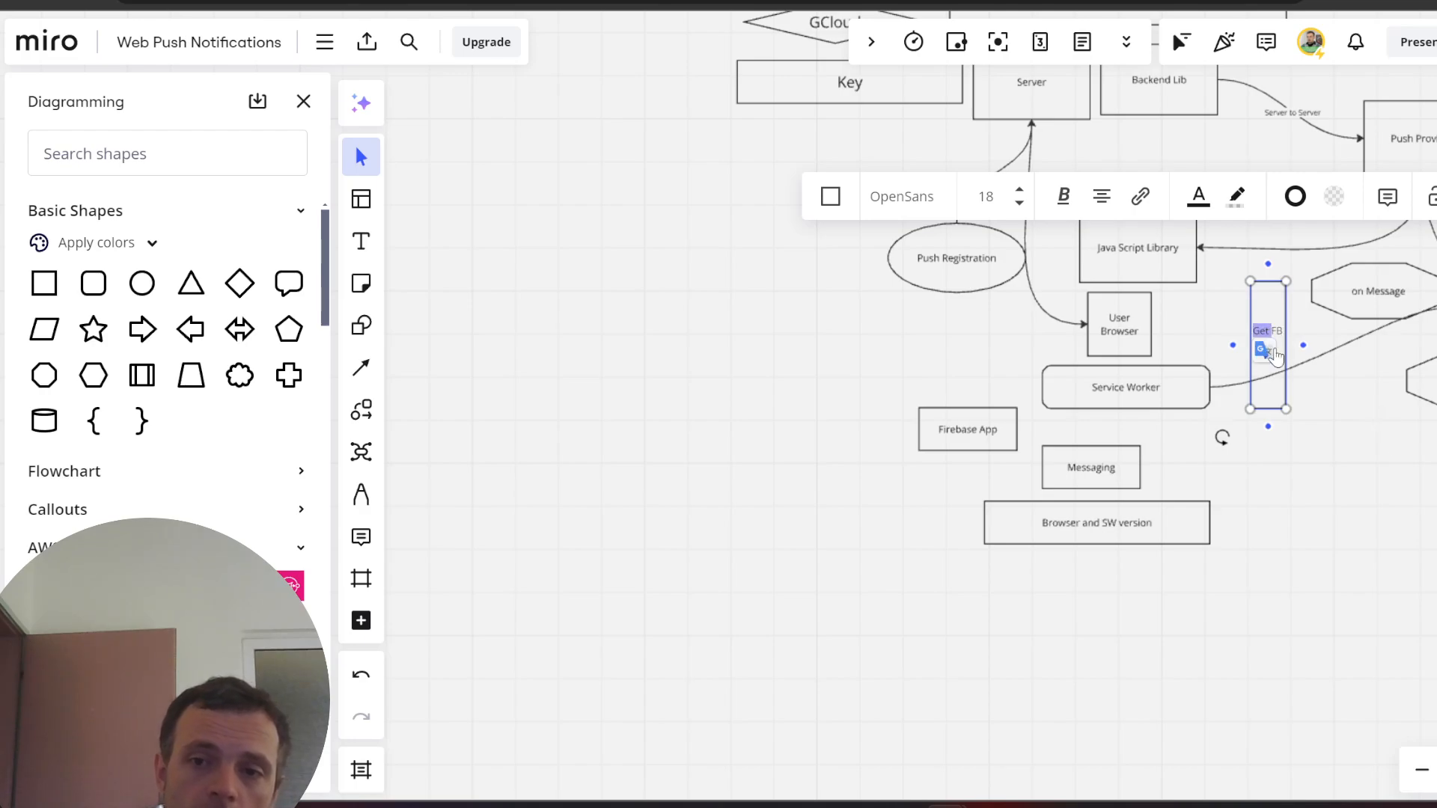
double_click(1278, 326)
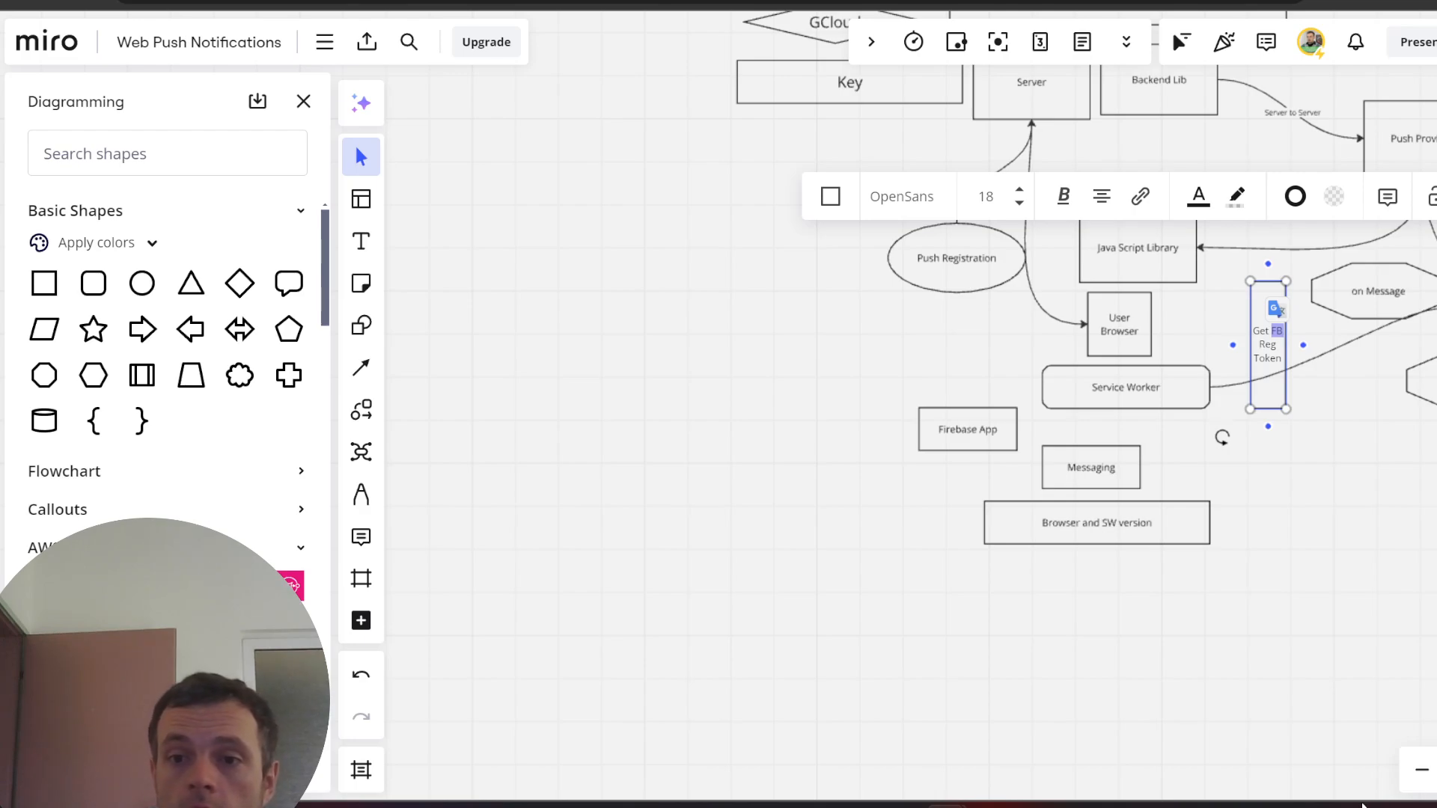
click(1350, 552)
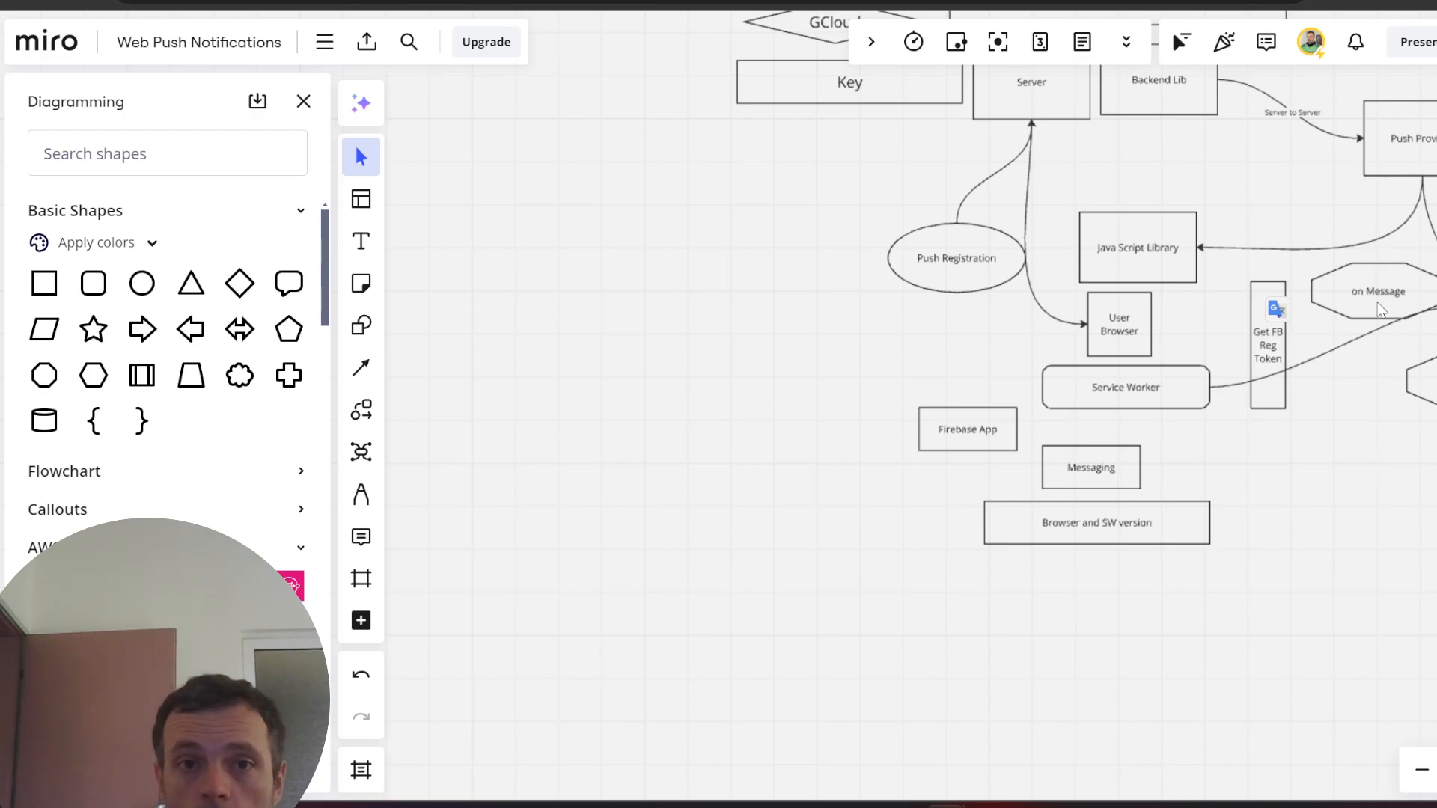
scroll(1429, 224, up, 3)
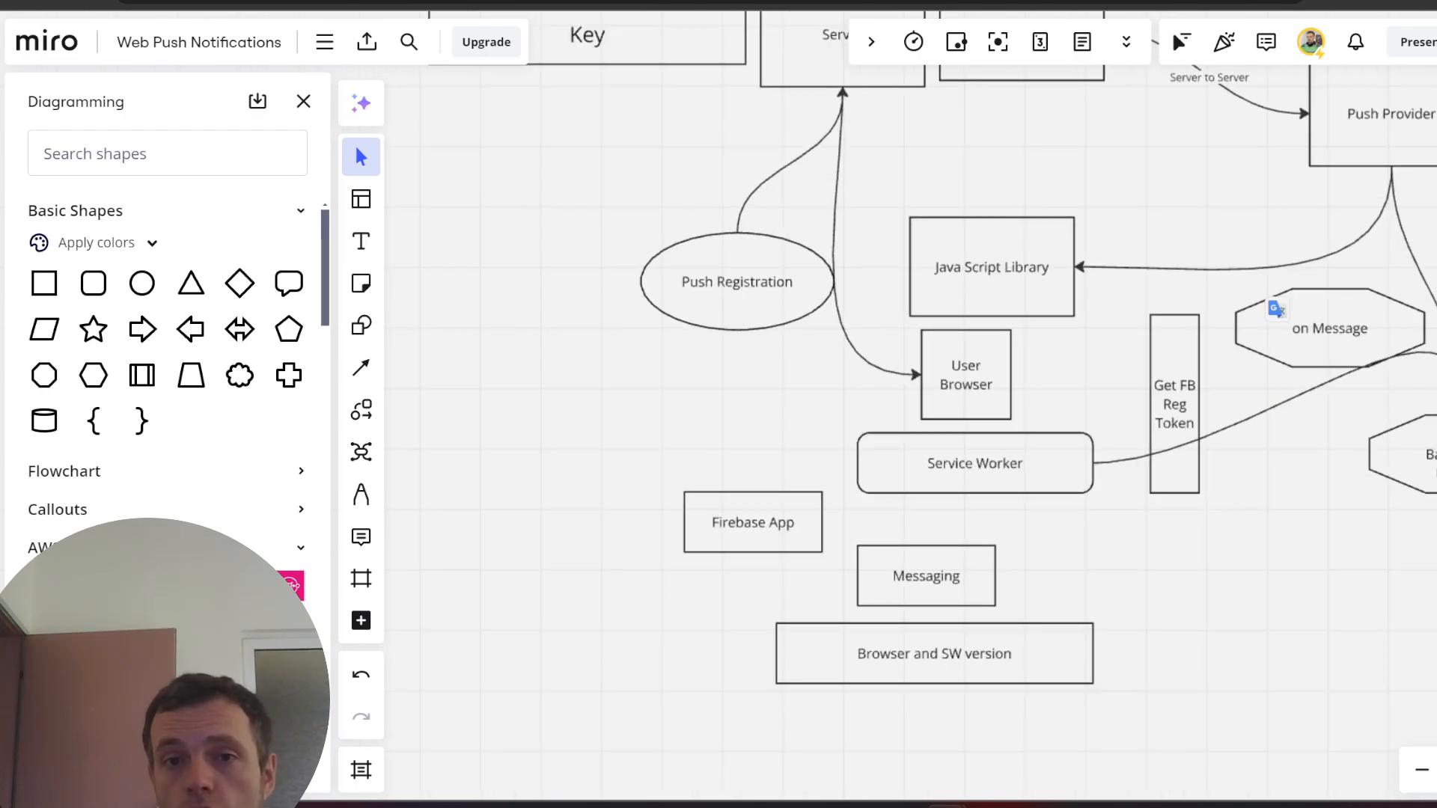
scroll(1429, 224, down, 2)
scroll(1419, 89, up, 3)
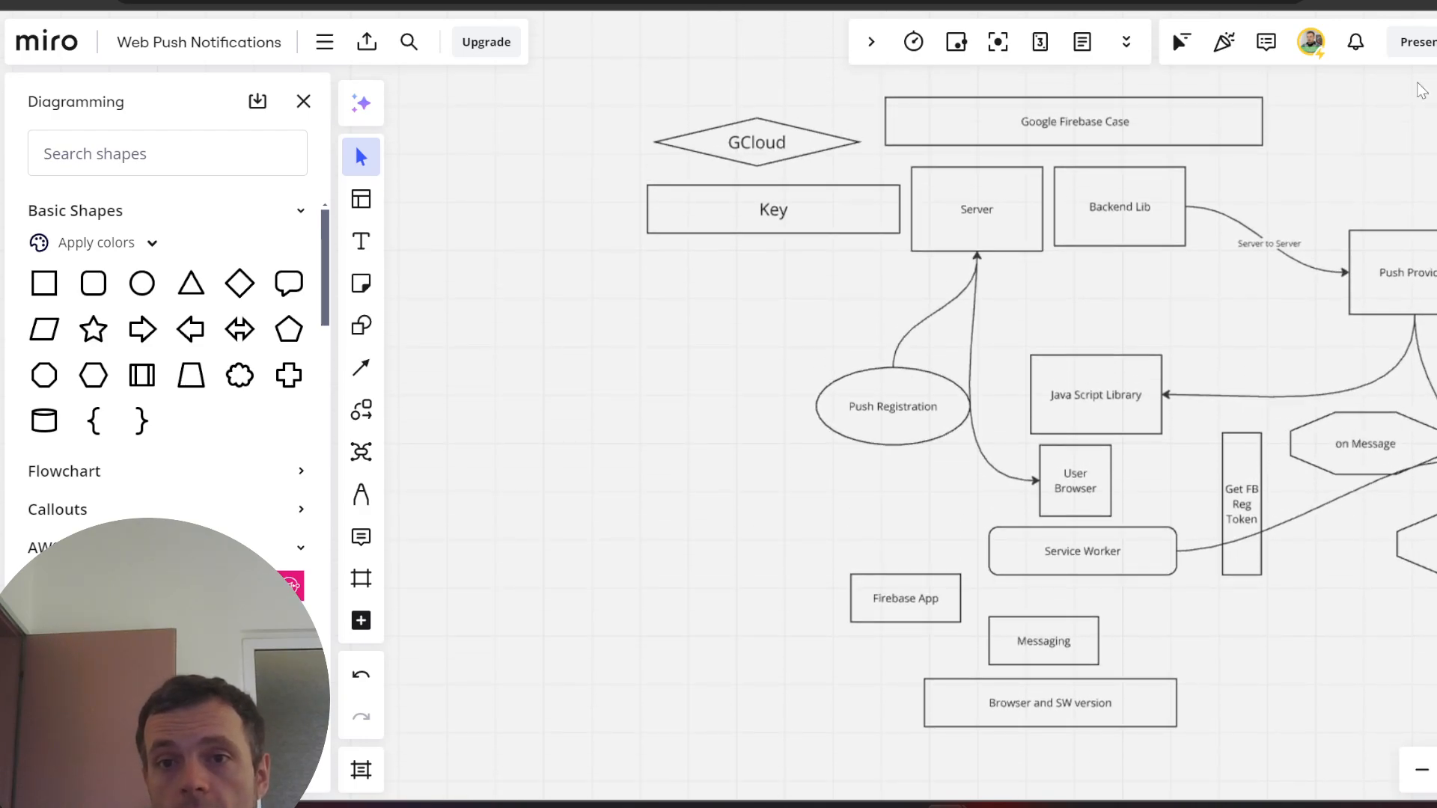
click(1106, 111)
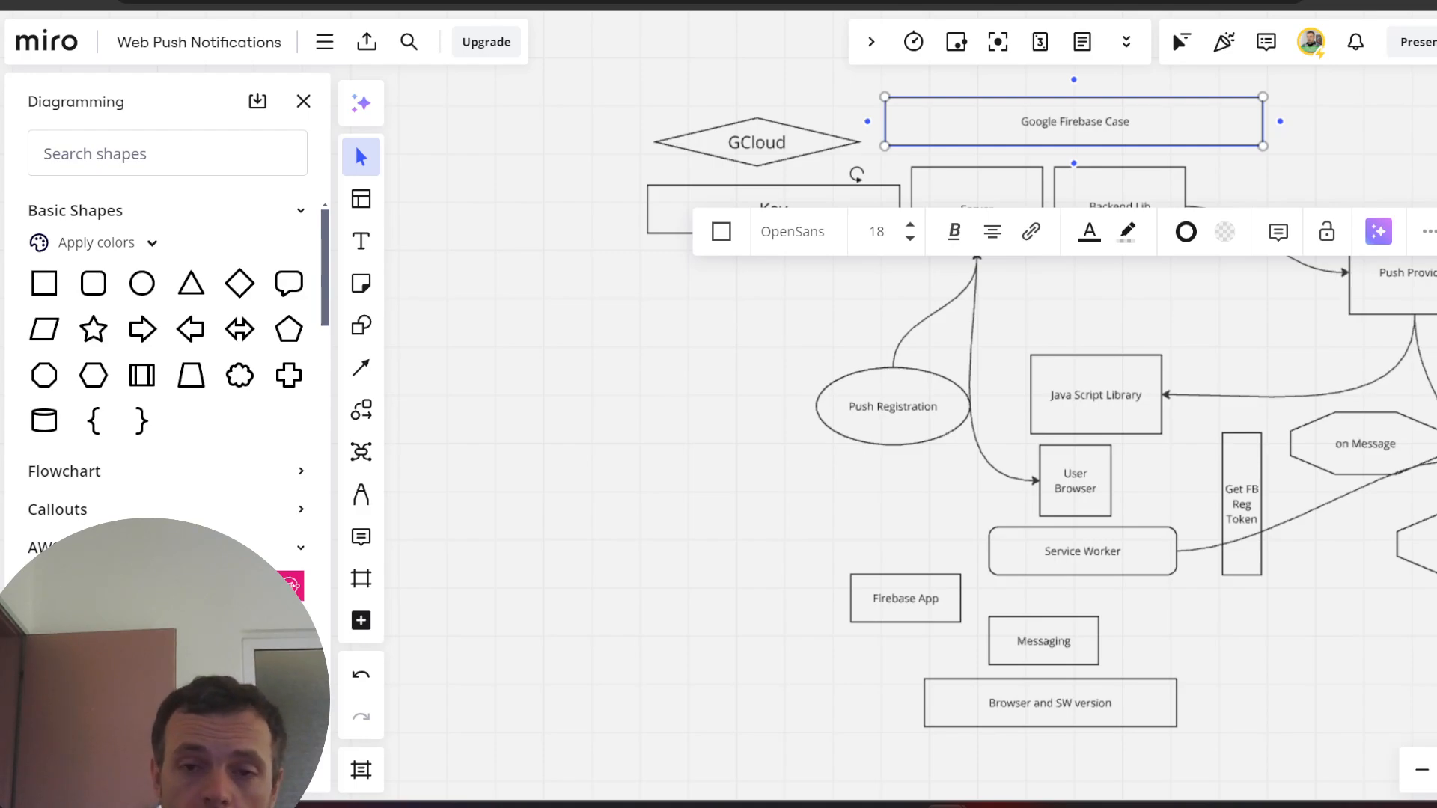
click(519, 138)
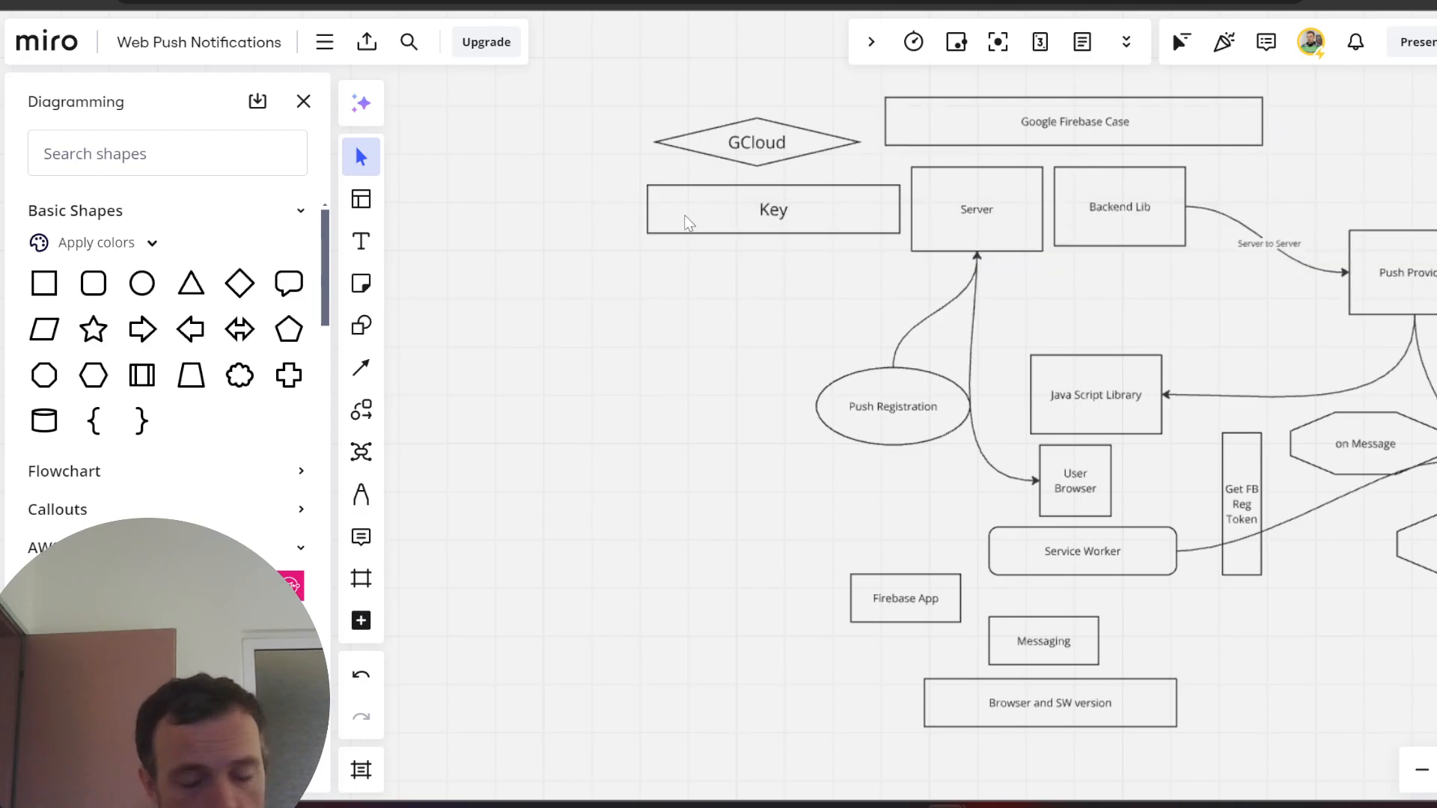